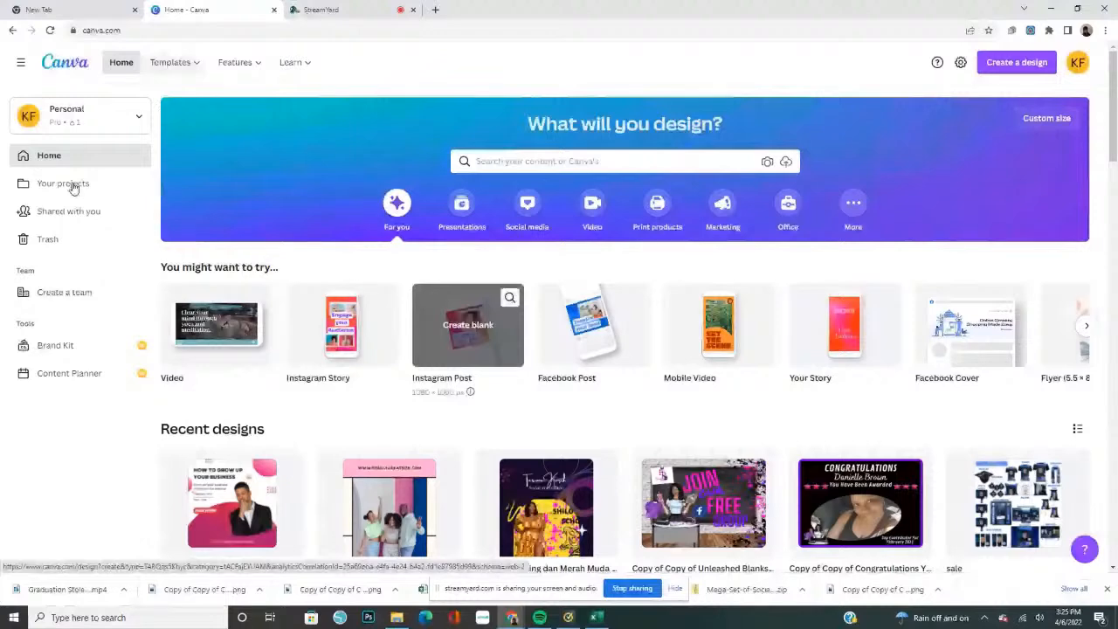
Open Your projects and look through all of its folders and designs
{"action": "left_click", "coordinate": [73, 189]}
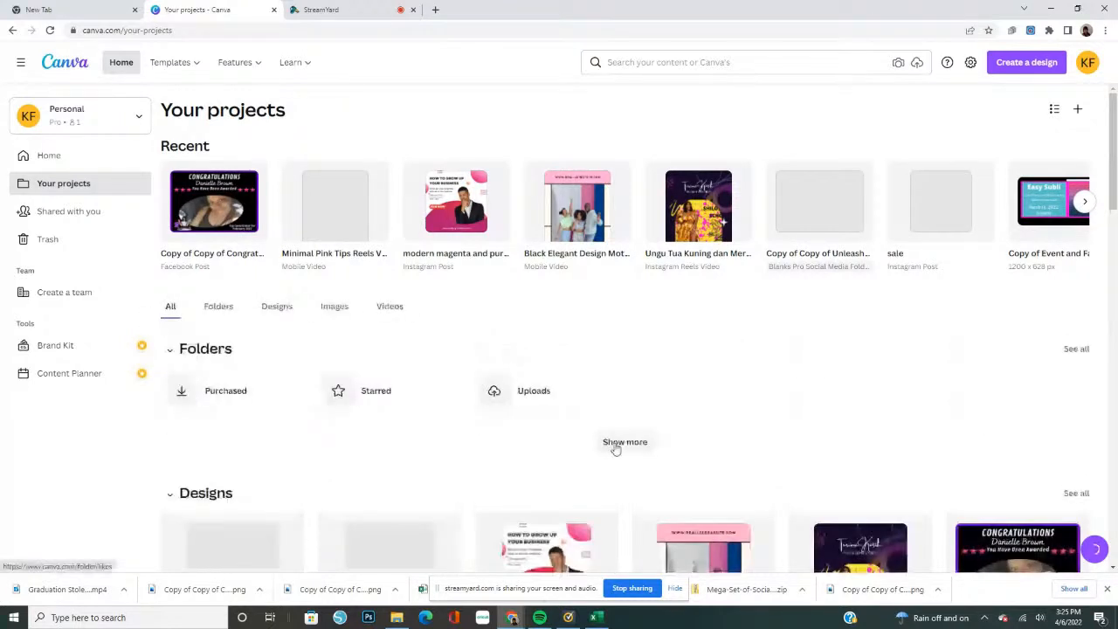
{"action": "left_click", "coordinate": [616, 442]}
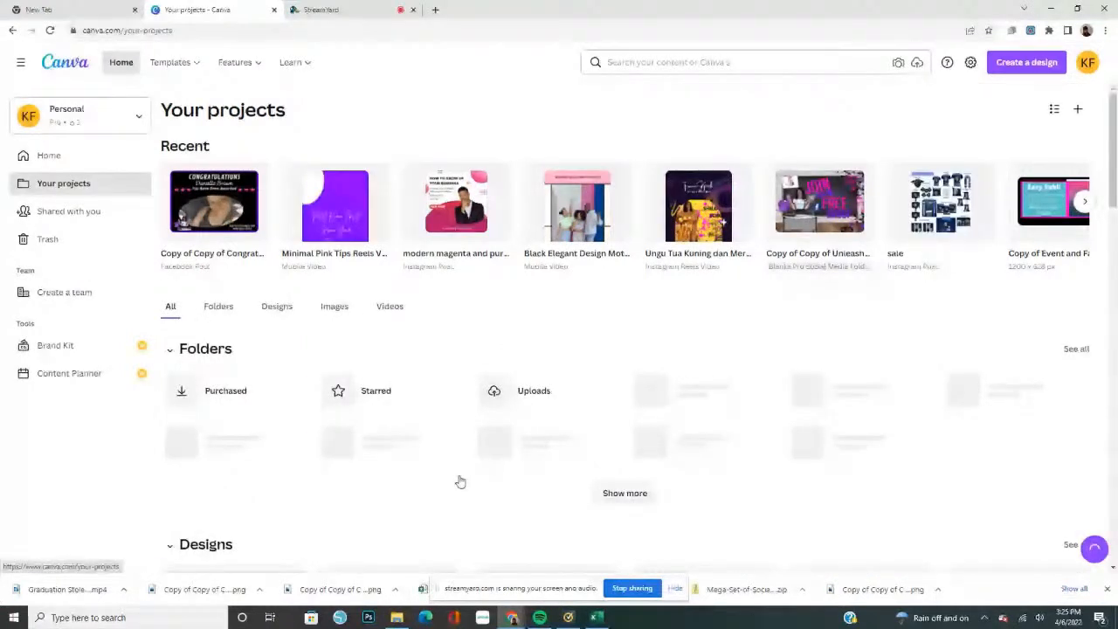
{"action": "left_click", "coordinate": [169, 352]}
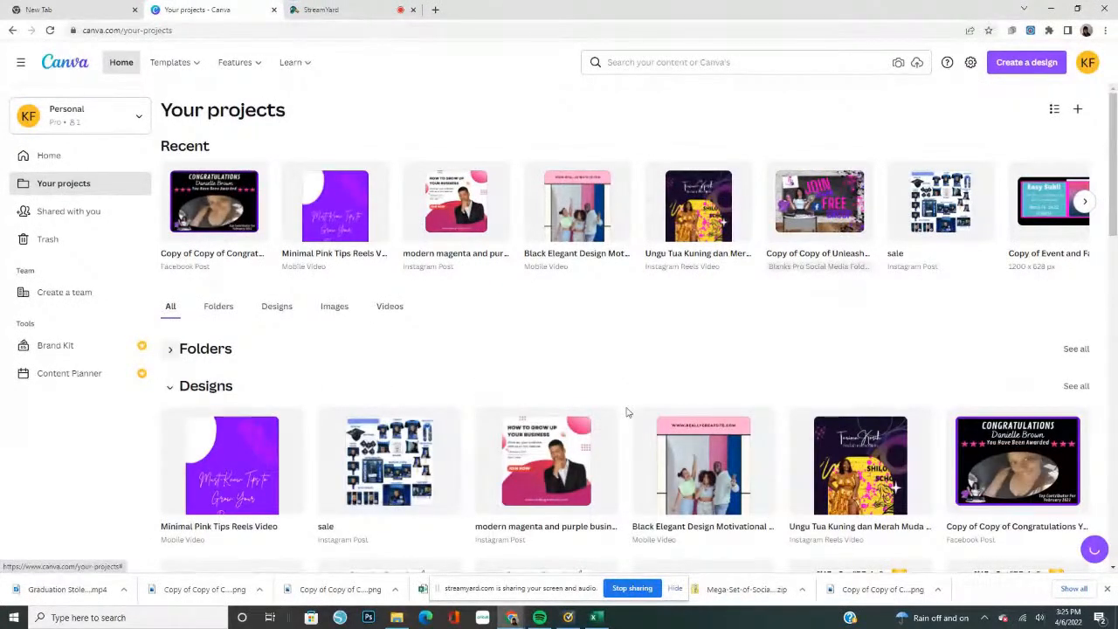
{"action": "scroll", "coordinate": [1115, 187], "scroll_direction": "down", "scroll_amount": 1}
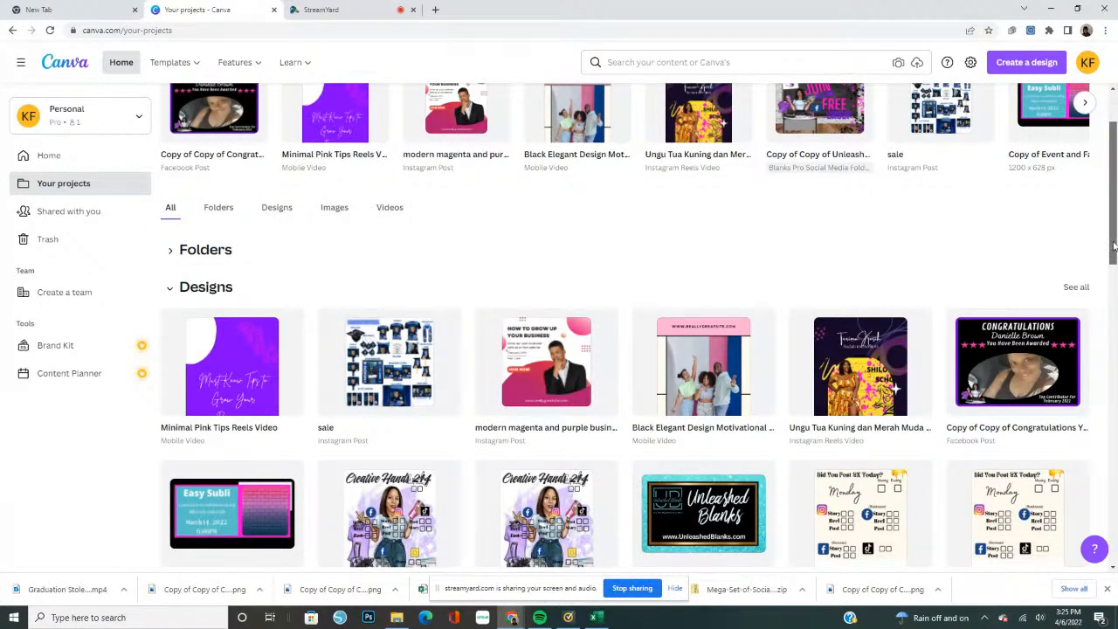
{"action": "left_click_drag", "start_coordinate": [1113, 246], "coordinate": [1113, 159]}
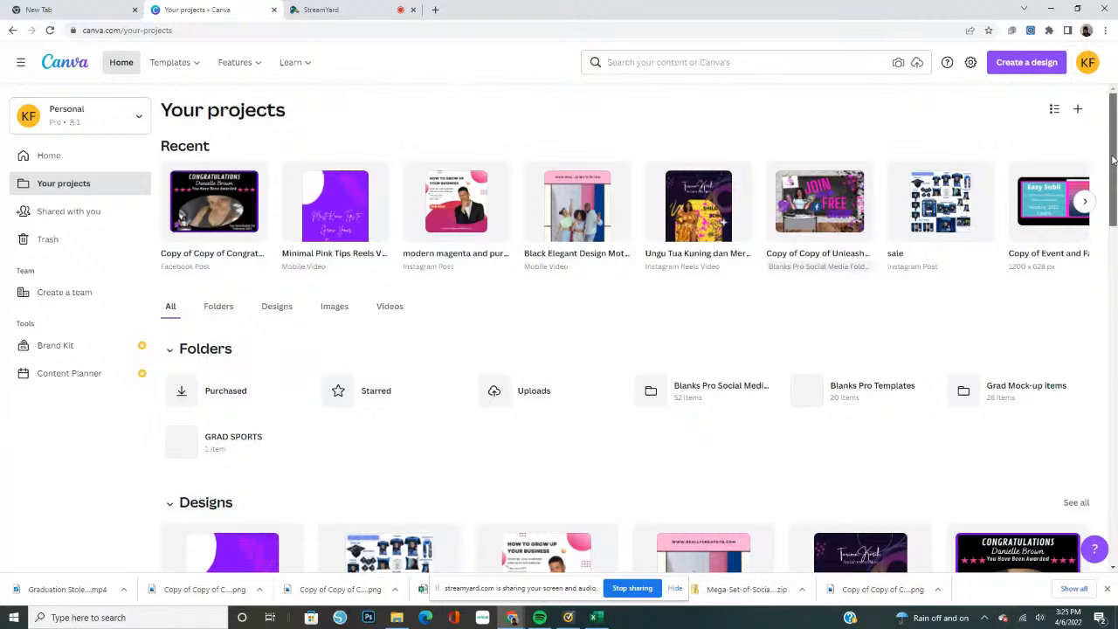
{"action": "scroll", "coordinate": [677, 360], "scroll_direction": "down", "scroll_amount": 2}
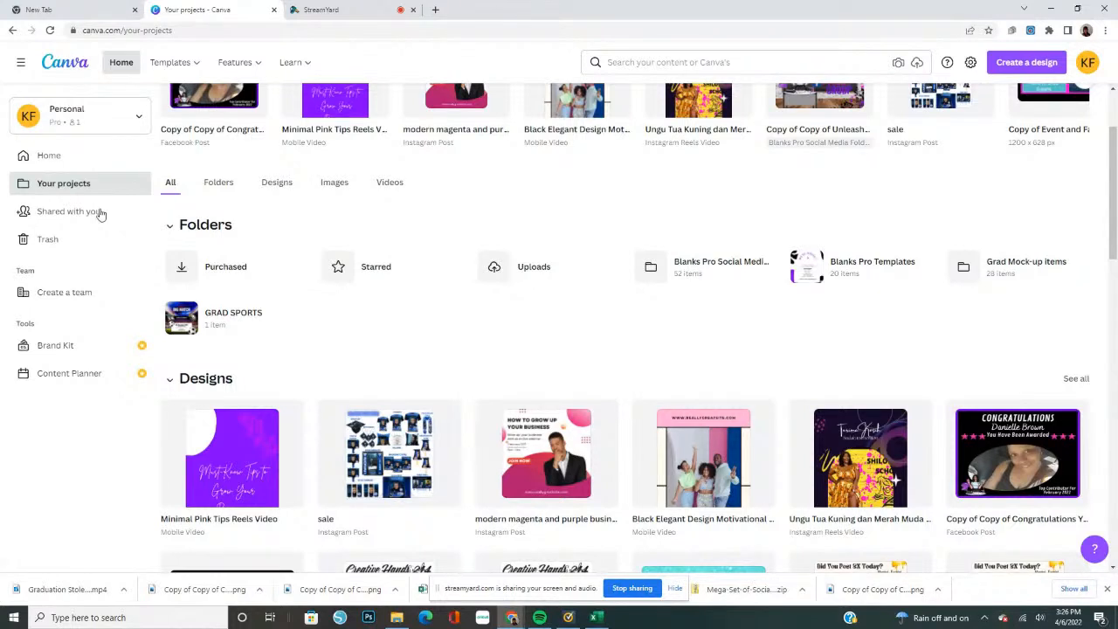
Create a new blank design with a custom size of 3000 × 3000 px
{"action": "left_click", "coordinate": [1032, 66]}
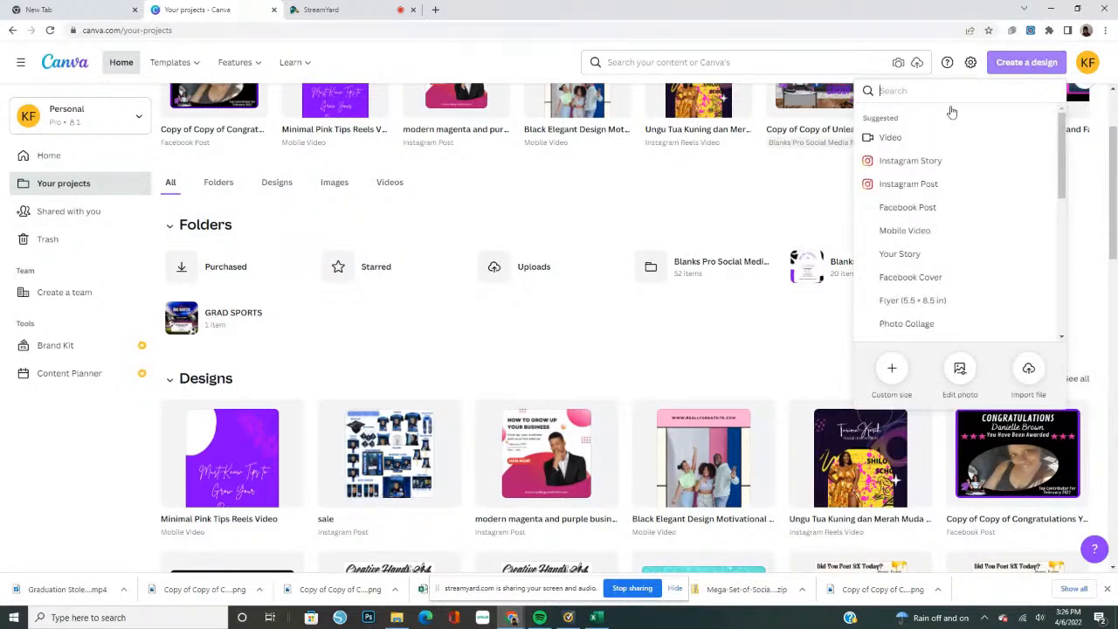
{"action": "left_click", "coordinate": [891, 367]}
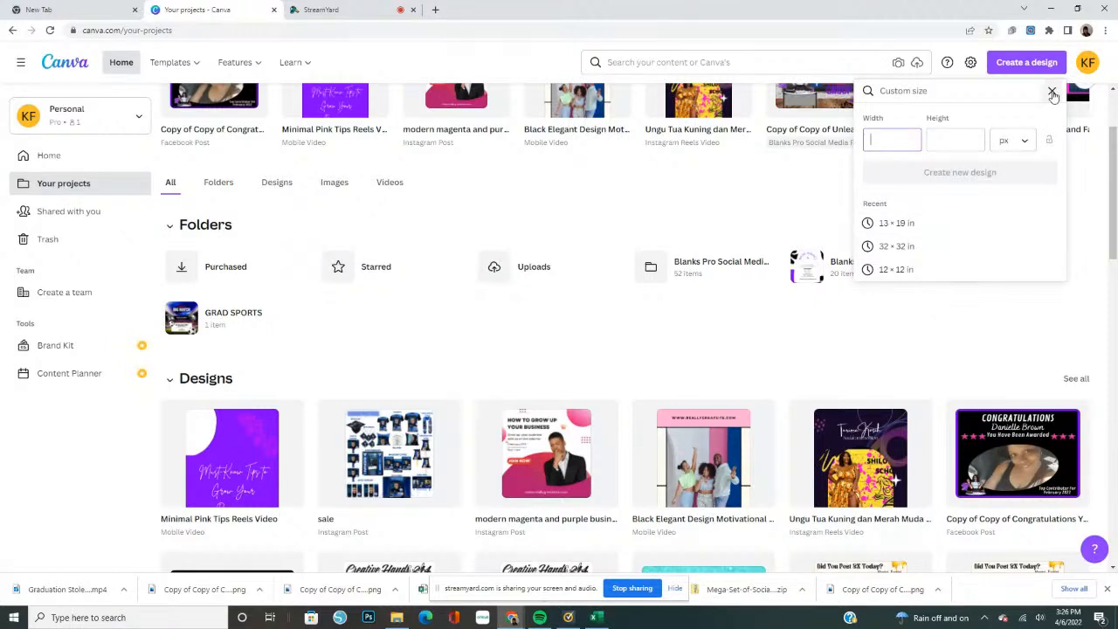
{"action": "type", "text": "12"}
{"action": "left_click", "coordinate": [1029, 143]}
{"action": "left_click", "coordinate": [1024, 164]}
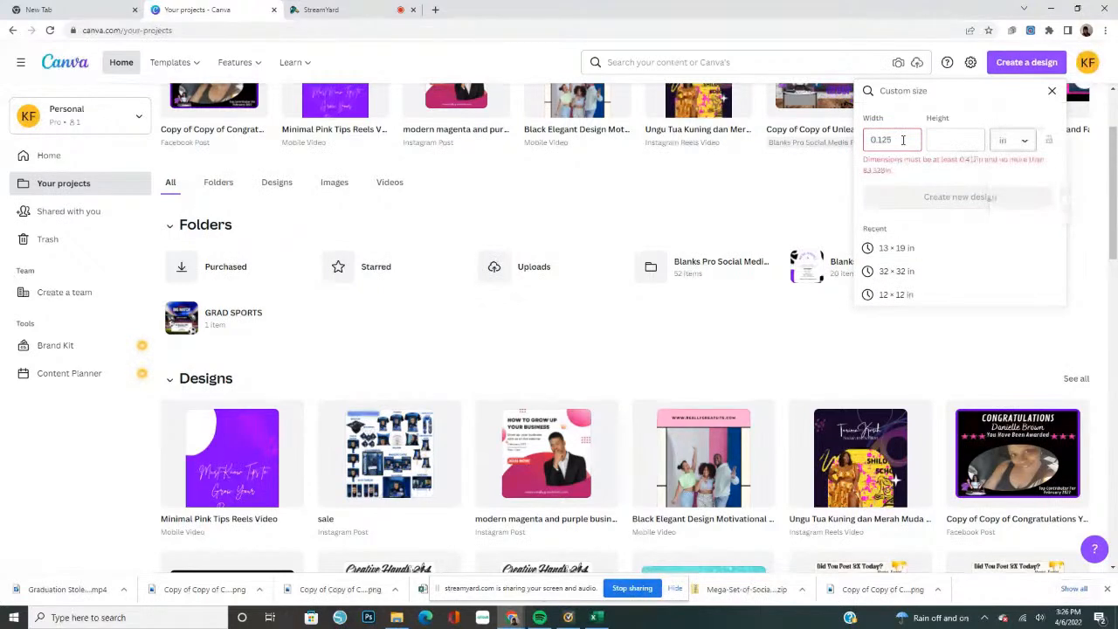
{"action": "left_click", "coordinate": [1023, 149]}
{"action": "left_click", "coordinate": [995, 120]}
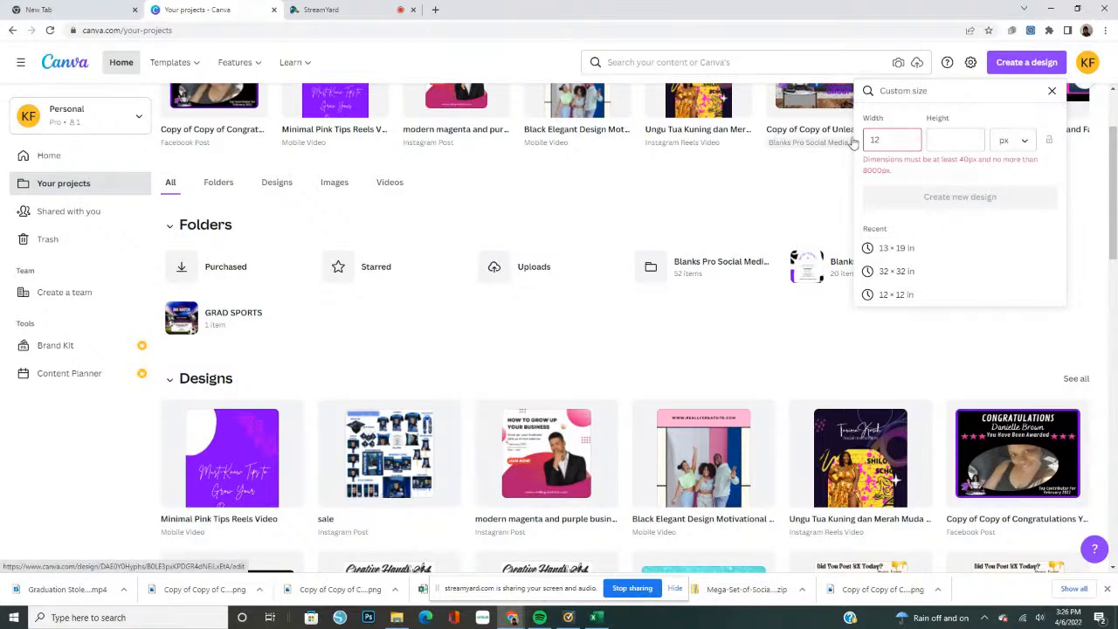
{"action": "left_click_drag", "start_coordinate": [889, 140], "coordinate": [858, 144]}
{"action": "type", "text": "3"}
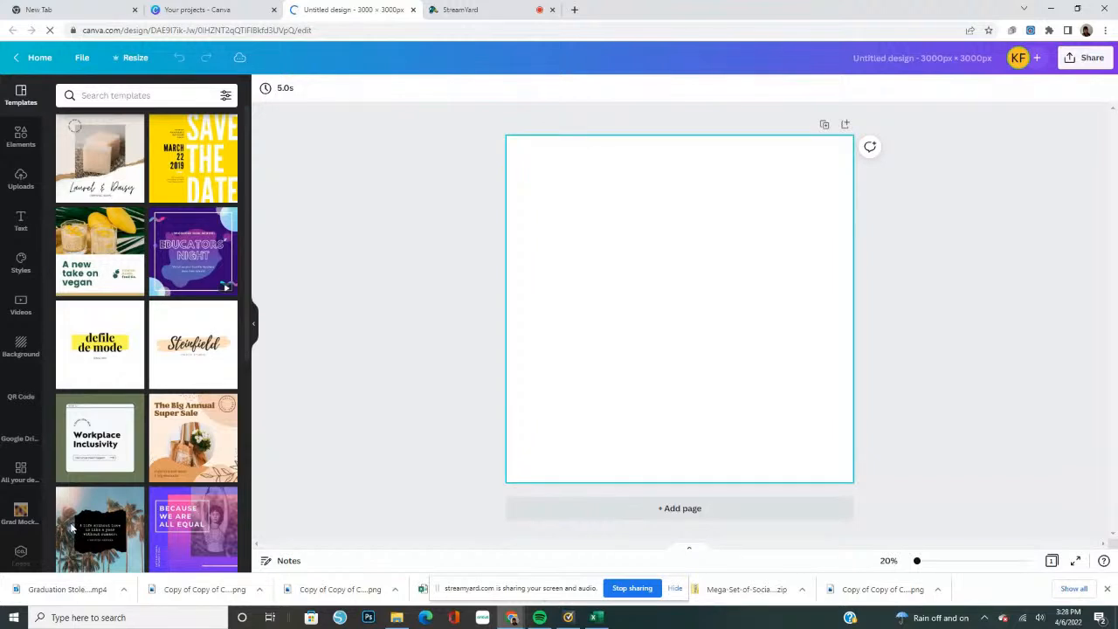
Look through the uploaded images and the contents of the Grad Mock-up items folder
{"action": "left_click", "coordinate": [20, 182]}
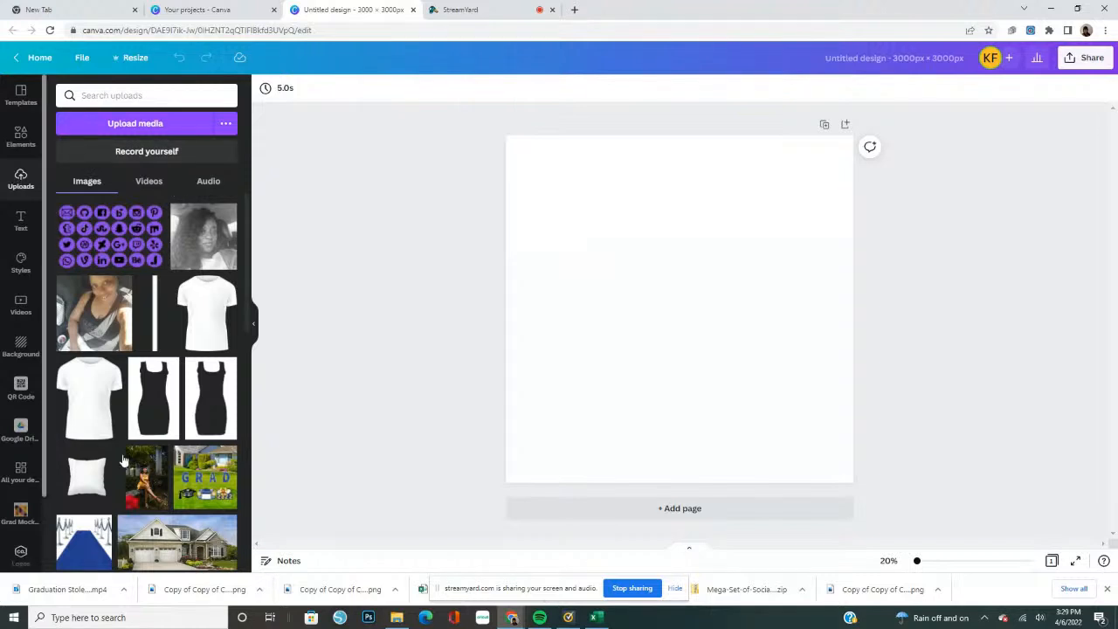
{"action": "scroll", "coordinate": [123, 461], "scroll_direction": "down", "scroll_amount": 4}
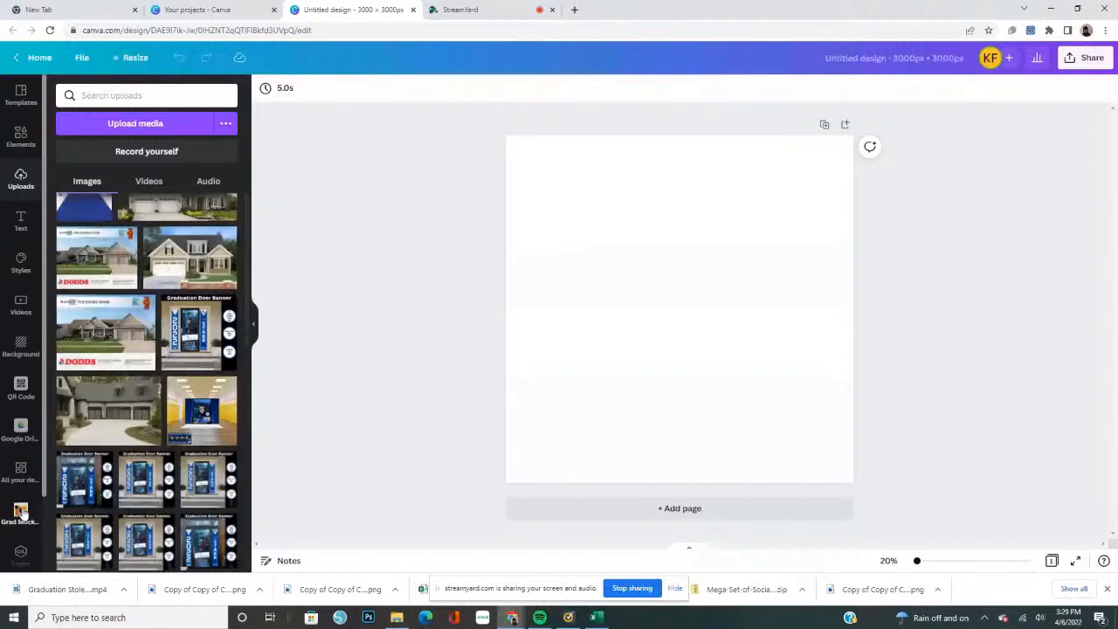
{"action": "left_click", "coordinate": [22, 512]}
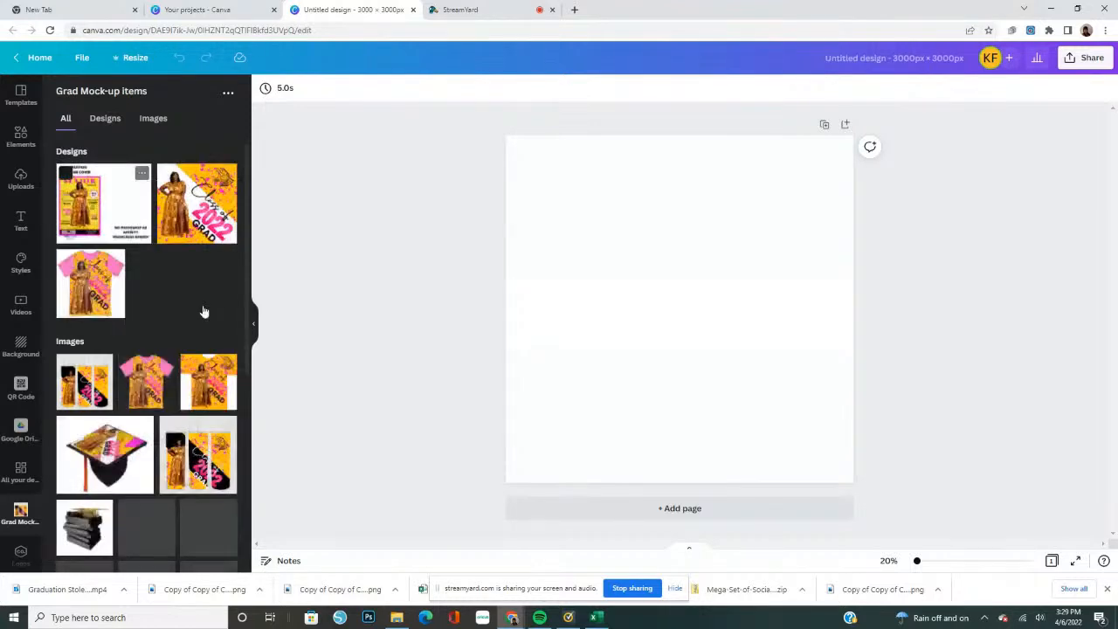
{"action": "scroll", "coordinate": [203, 312], "scroll_direction": "down", "scroll_amount": 3}
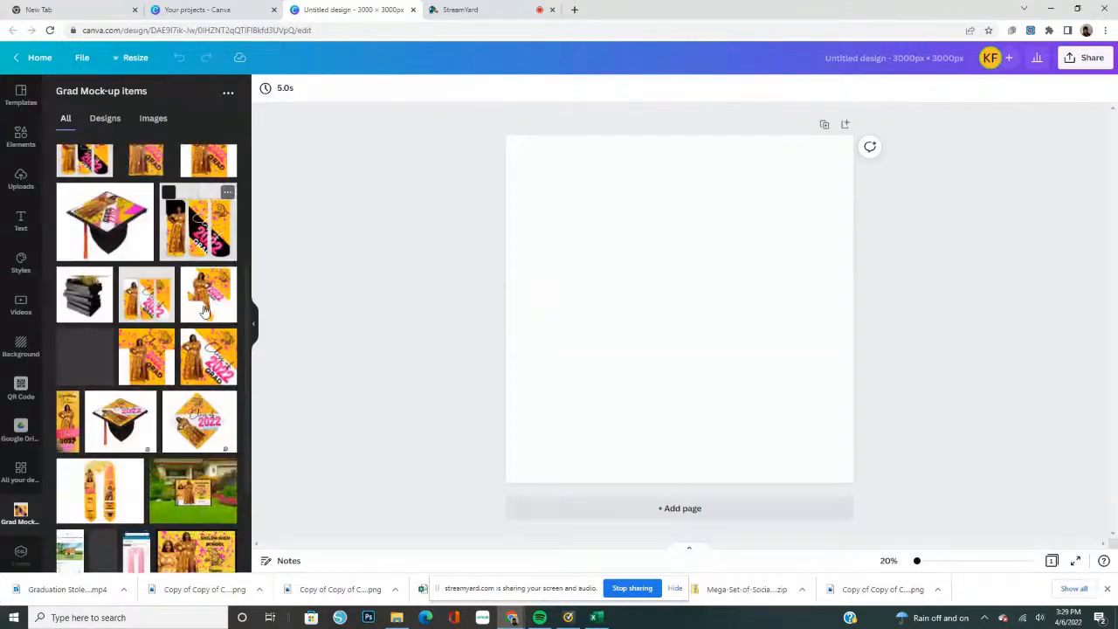
{"action": "scroll", "coordinate": [205, 310], "scroll_direction": "down", "scroll_amount": 2}
{"action": "scroll", "coordinate": [207, 310], "scroll_direction": "down", "scroll_amount": 1}
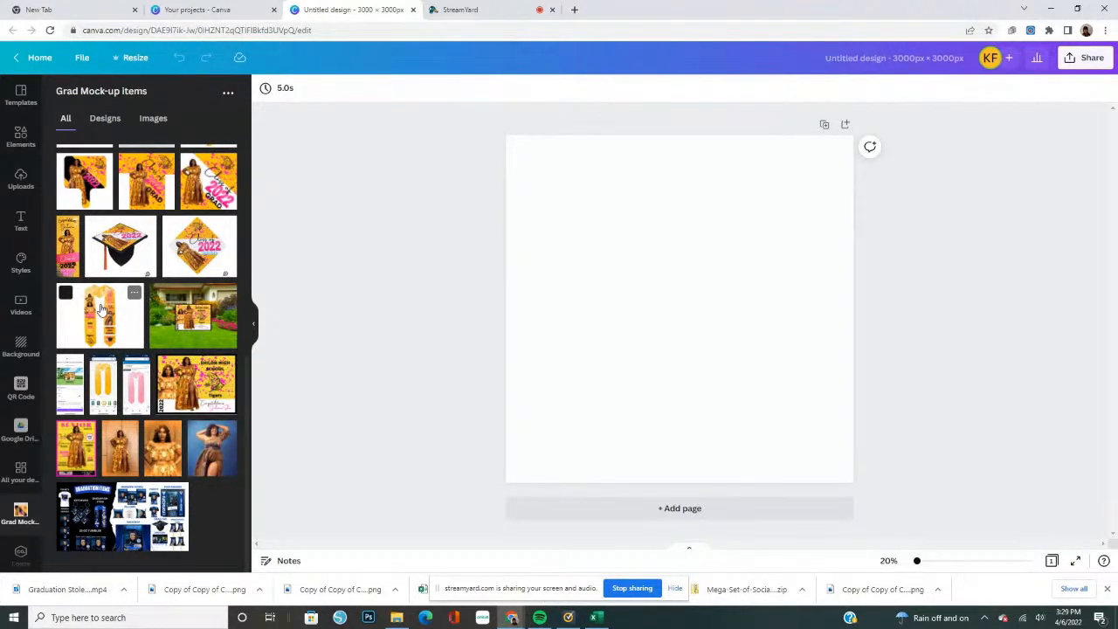
Show the finished 2022 graduation stole mock-up enlarged and centred on the page, and delete it from the design
{"action": "left_click", "coordinate": [102, 310]}
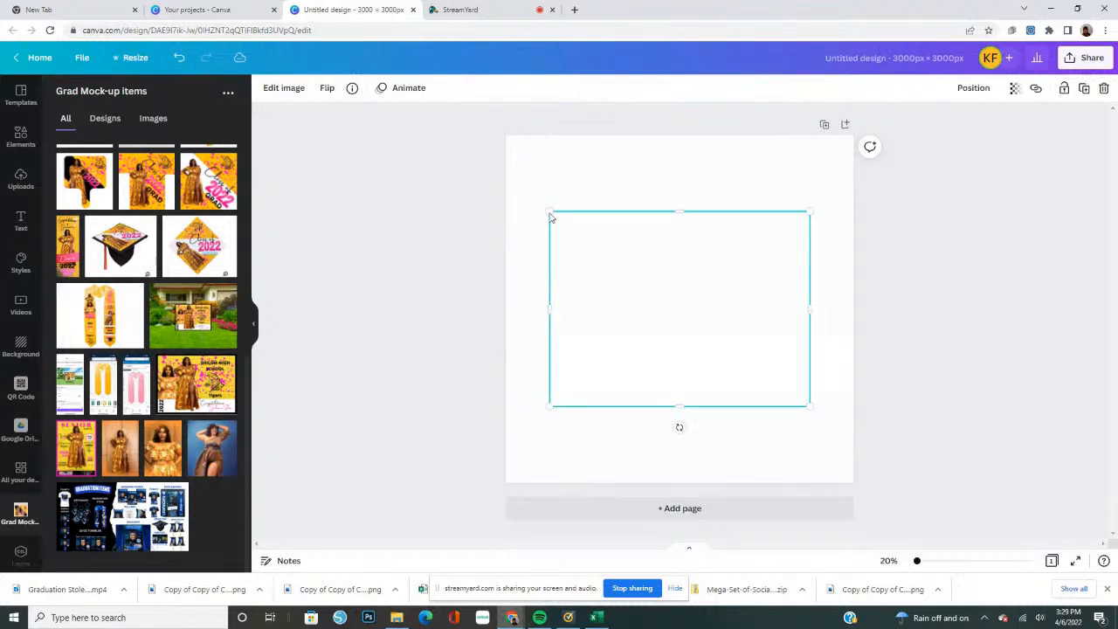
{"action": "left_click_drag", "start_coordinate": [548, 211], "coordinate": [443, 96]}
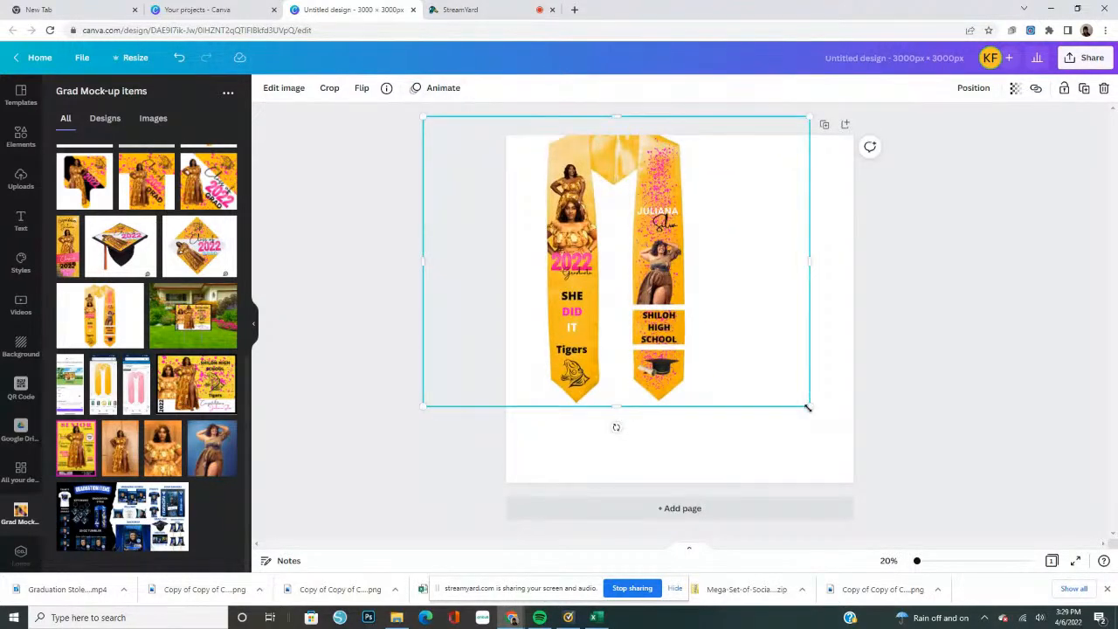
{"action": "left_click_drag", "start_coordinate": [847, 460], "coordinate": [899, 506]}
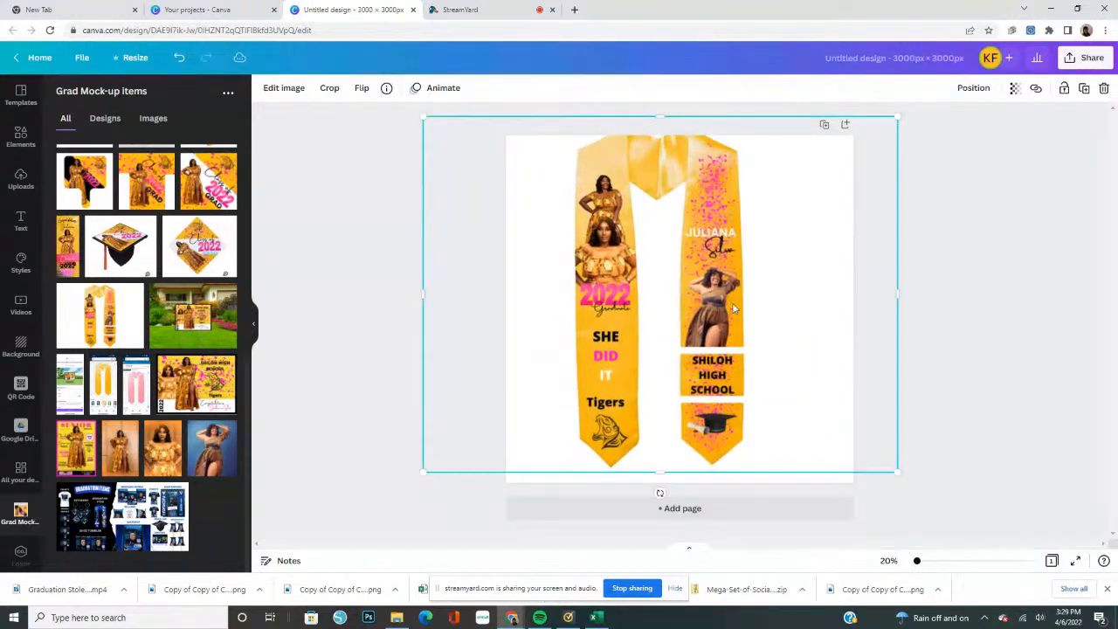
{"action": "left_click_drag", "start_coordinate": [737, 311], "coordinate": [744, 295]}
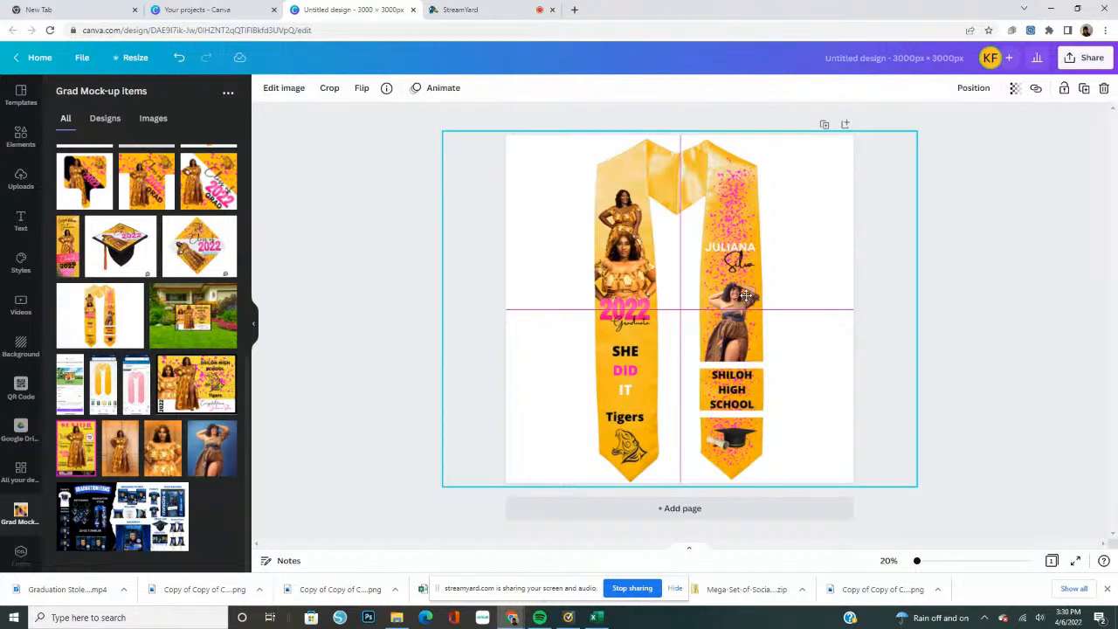
{"action": "left_click_drag", "start_coordinate": [745, 295], "coordinate": [745, 295]}
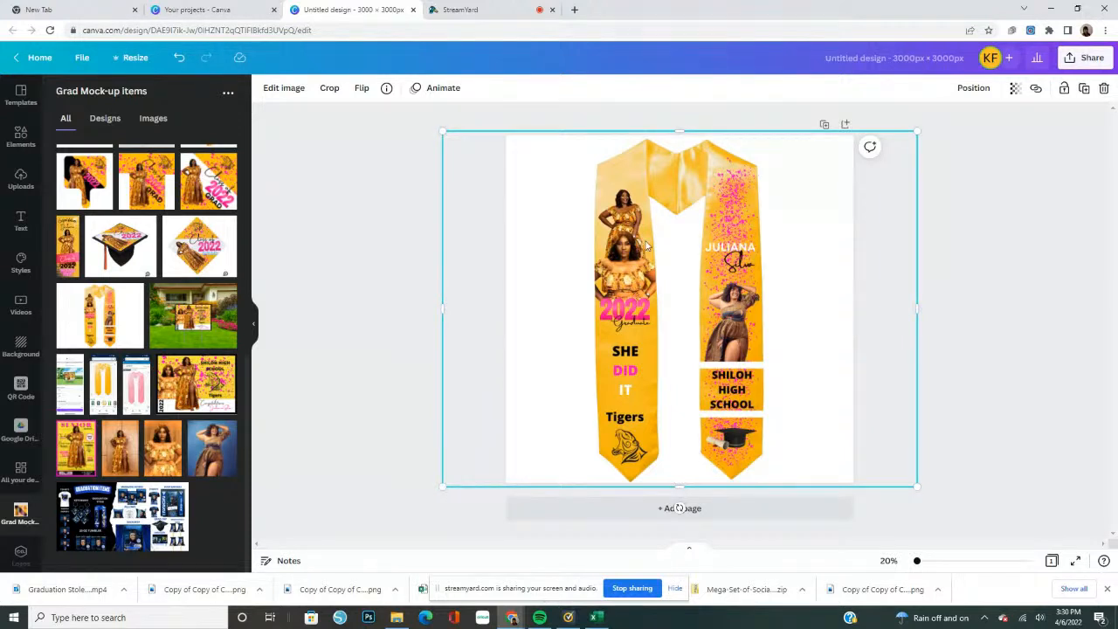
{"action": "left_click", "coordinate": [1103, 91]}
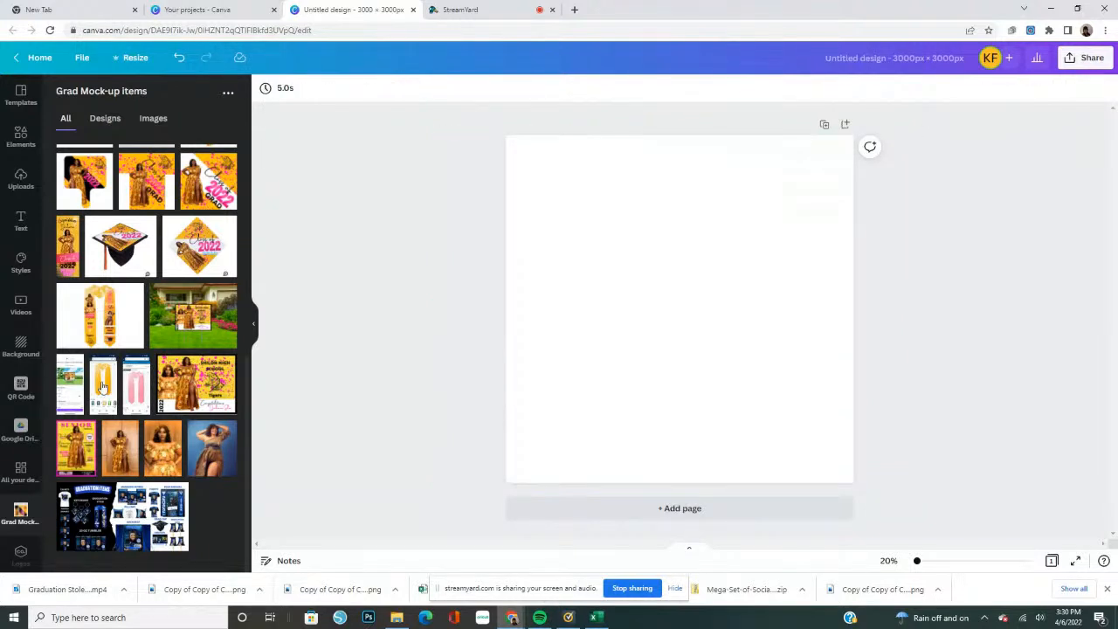
Add the plain gold stole screenshot from the Grad Mock-up items folder and enlarge it on the page
{"action": "left_click", "coordinate": [103, 387]}
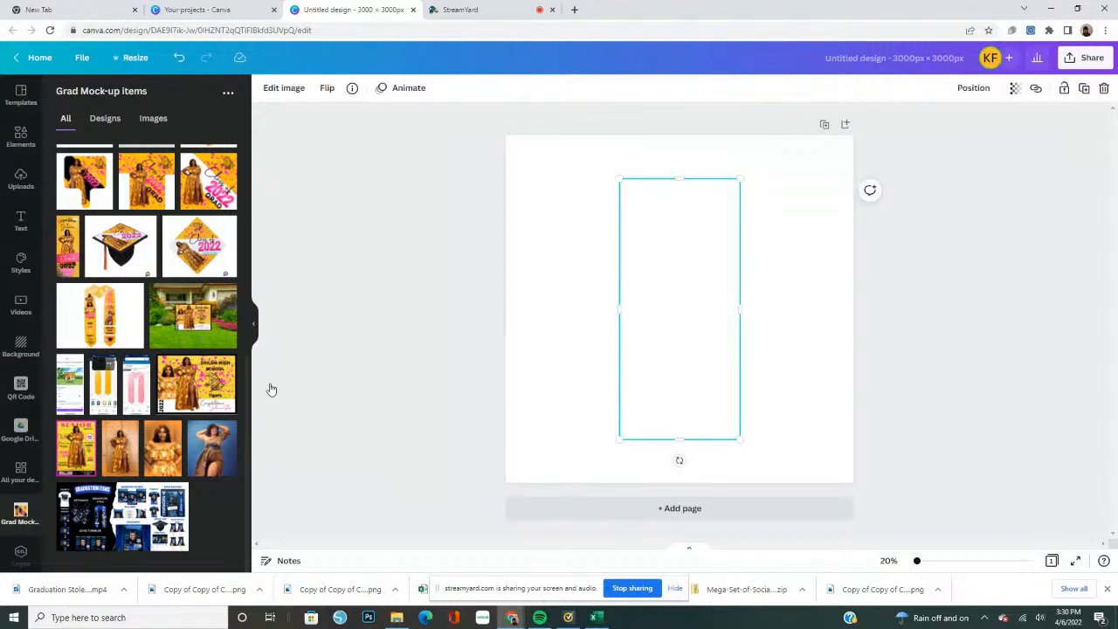
{"action": "left_click_drag", "start_coordinate": [583, 151], "coordinate": [430, 51]}
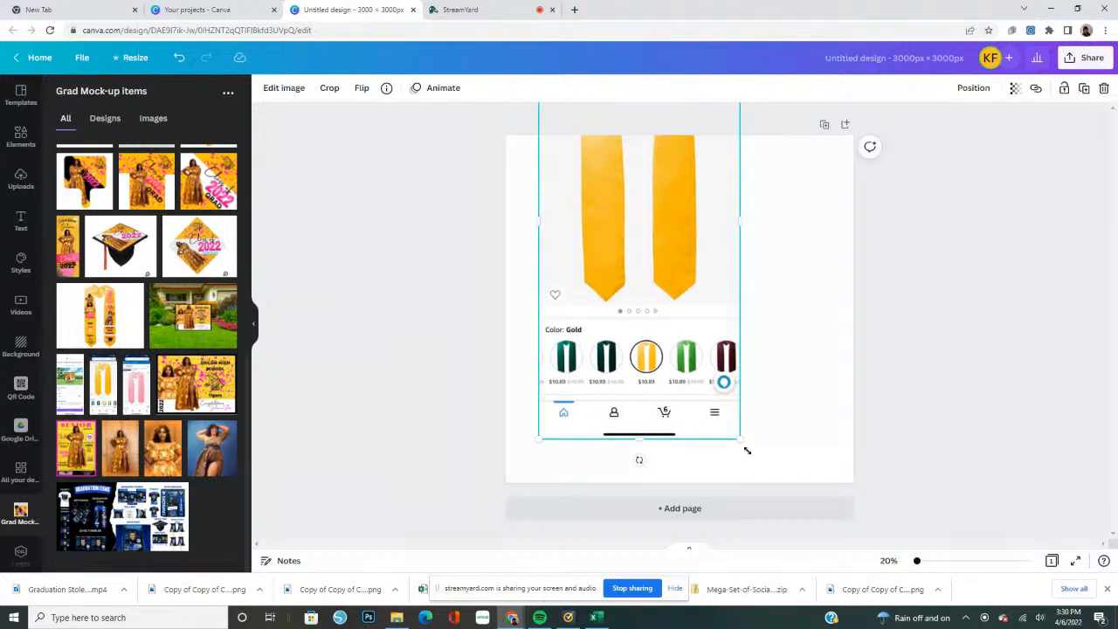
{"action": "left_click_drag", "start_coordinate": [746, 450], "coordinate": [790, 528]}
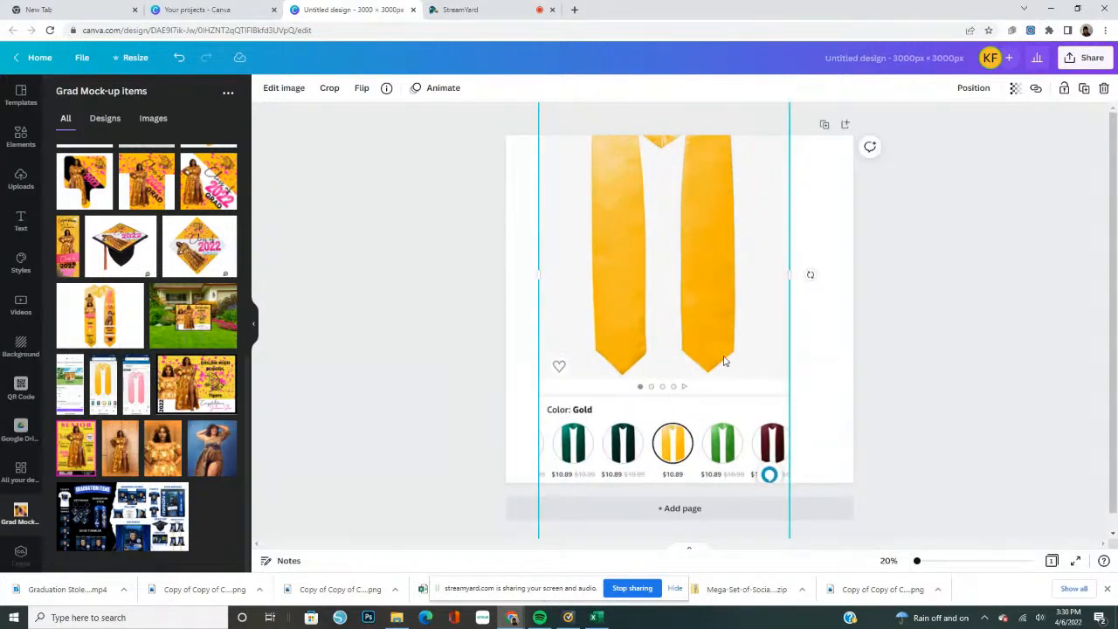
{"action": "left_click_drag", "start_coordinate": [720, 307], "coordinate": [722, 377]}
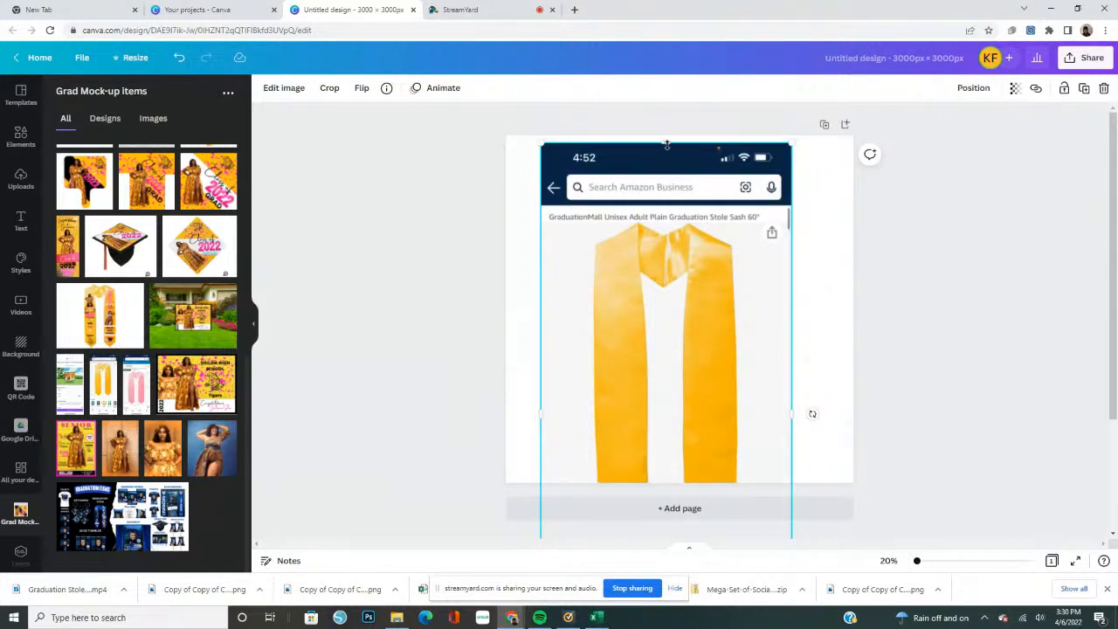
Crop the screenshot's top and bottom down to the gold stole and move it into the middle of the page
{"action": "left_click_drag", "start_coordinate": [670, 225], "coordinate": [683, 230]}
{"action": "left_click_drag", "start_coordinate": [705, 384], "coordinate": [725, 269]}
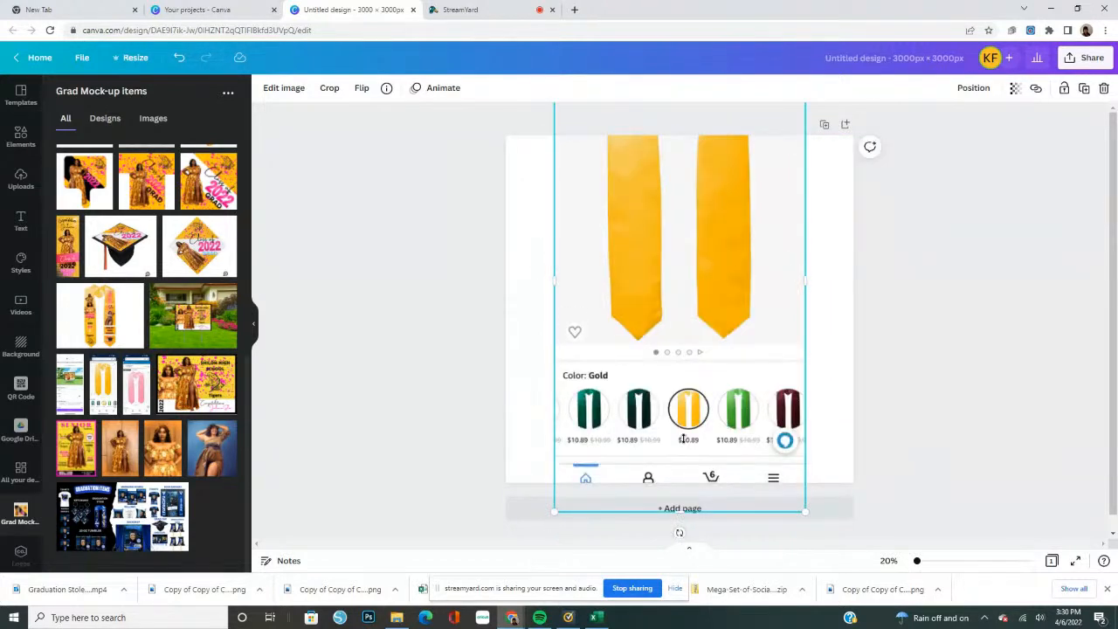
{"action": "left_click_drag", "start_coordinate": [683, 439], "coordinate": [692, 346]}
{"action": "left_click_drag", "start_coordinate": [722, 262], "coordinate": [724, 379]}
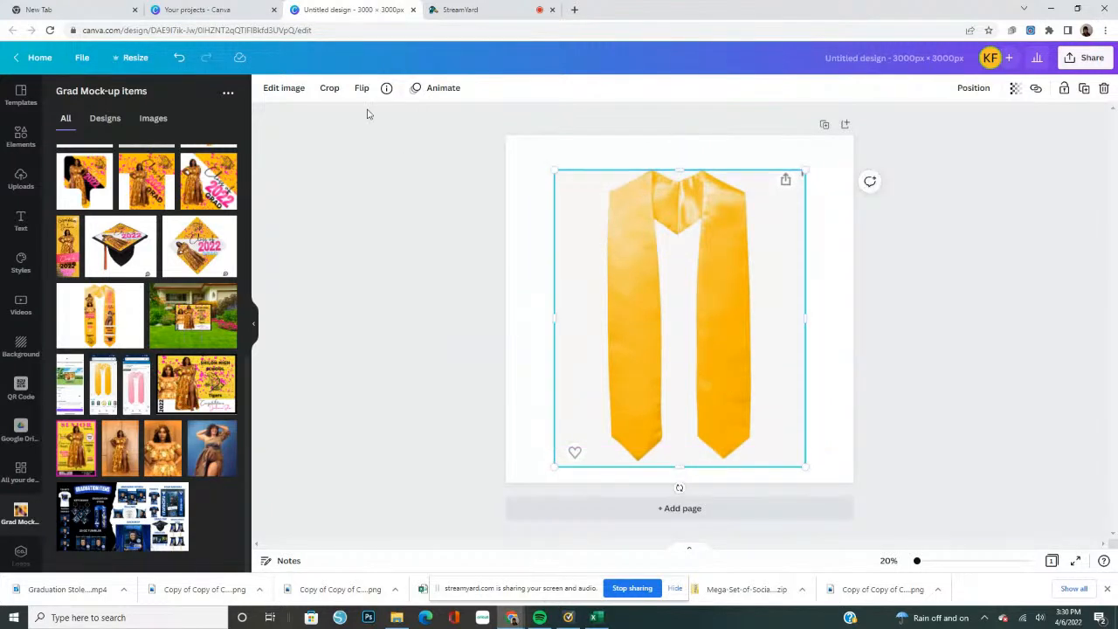
Remove the gold stole image's background and crop its empty left and right sides closer to the stole
{"action": "left_click", "coordinate": [284, 88]}
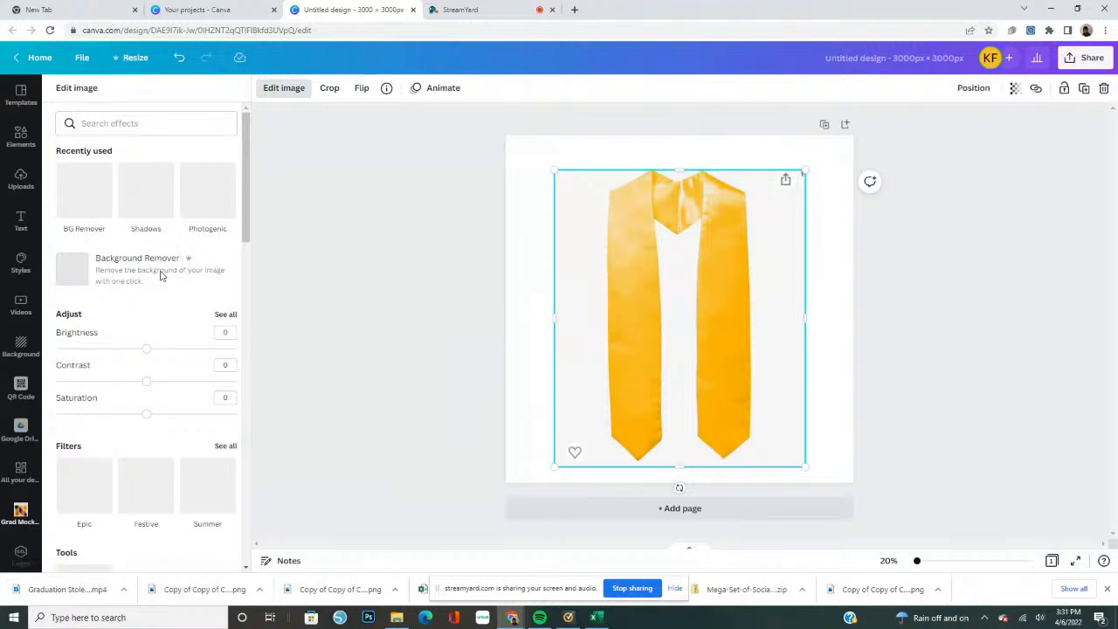
{"action": "left_click", "coordinate": [87, 292]}
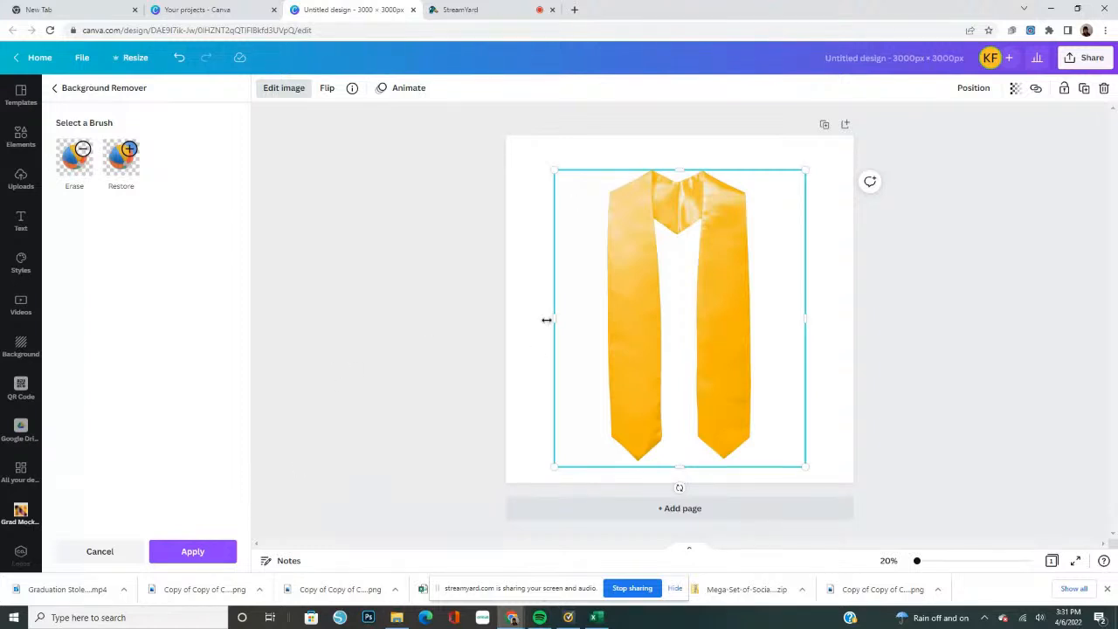
{"action": "left_click_drag", "start_coordinate": [557, 320], "coordinate": [576, 319]}
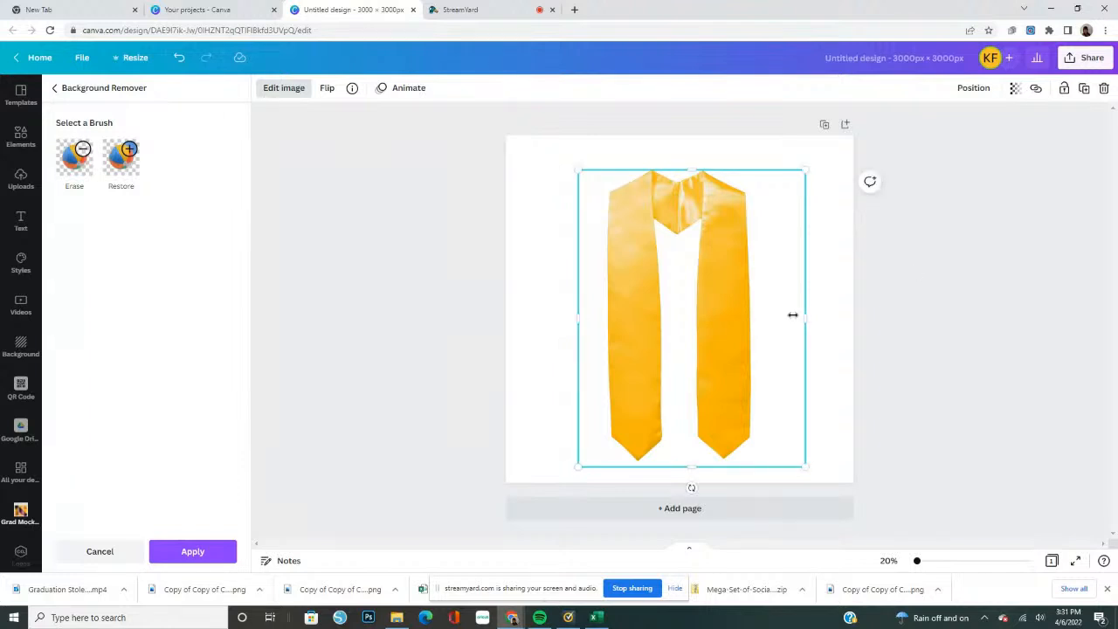
{"action": "left_click_drag", "start_coordinate": [792, 314], "coordinate": [752, 337]}
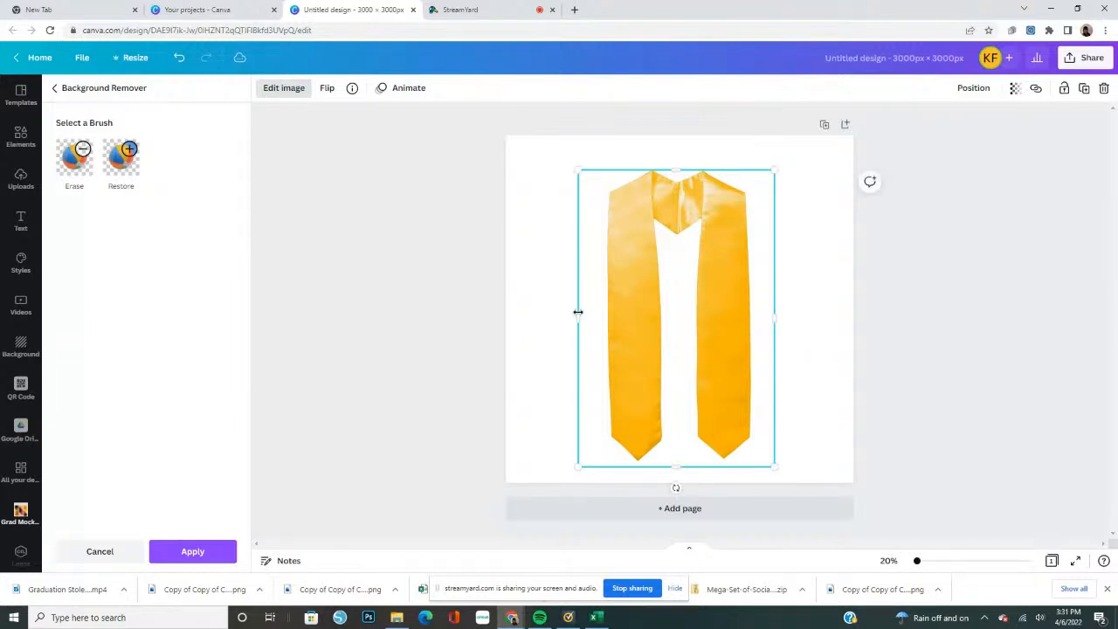
{"action": "left_click_drag", "start_coordinate": [581, 319], "coordinate": [585, 320]}
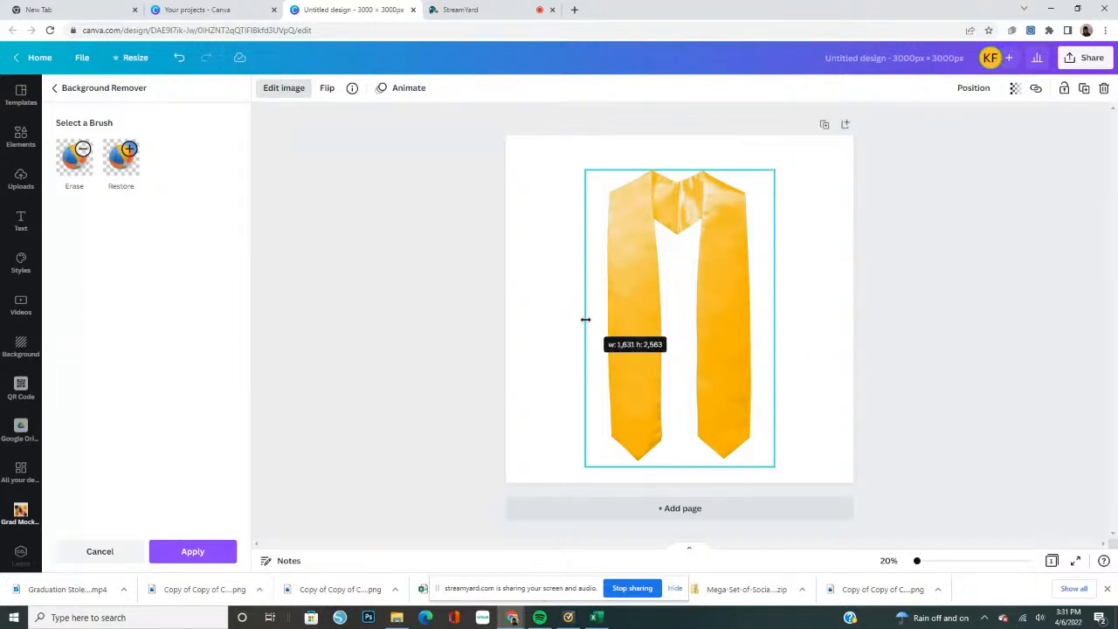
Check the gold stole's cut-out in the background remover's Erase and Restore brush views, without painting anything
{"action": "left_click", "coordinate": [74, 166]}
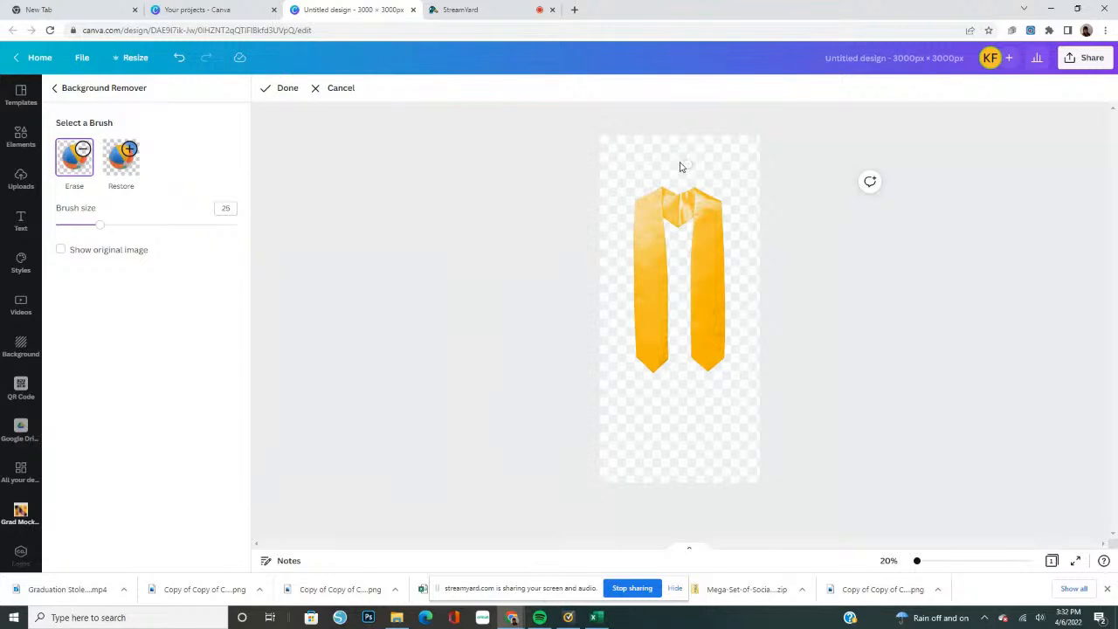
{"action": "left_click", "coordinate": [118, 170]}
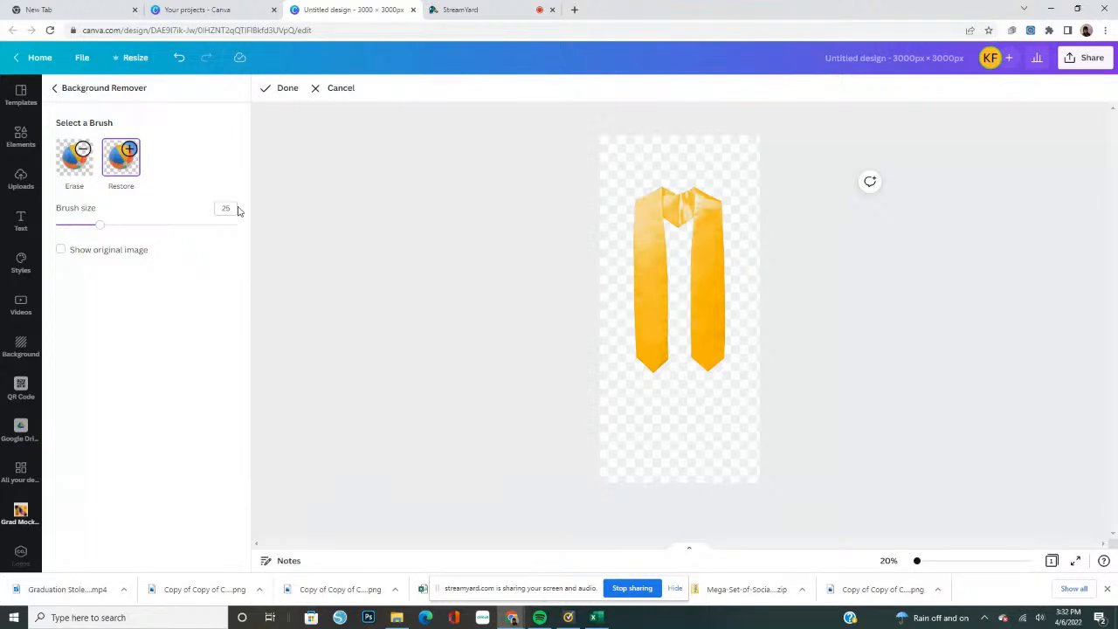
{"action": "left_click", "coordinate": [266, 87]}
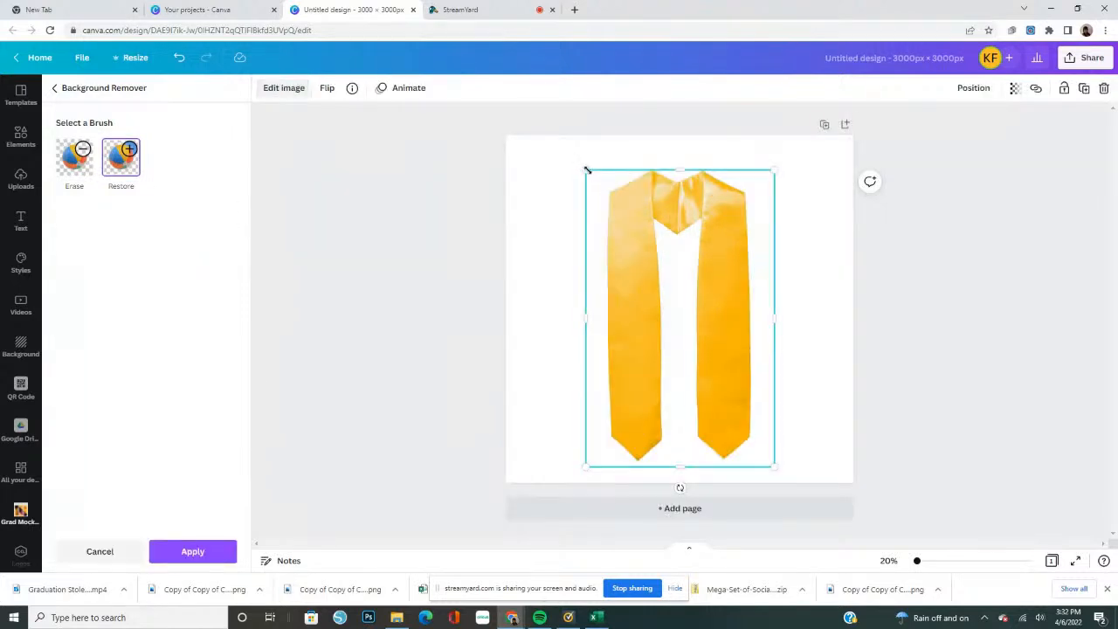
Enlarge the gold stole to nearly the page's full height, apply its background removal and centre it horizontally
{"action": "left_click_drag", "start_coordinate": [584, 171], "coordinate": [549, 144]}
{"action": "left_click_drag", "start_coordinate": [709, 304], "coordinate": [731, 320]}
{"action": "left_click", "coordinate": [186, 557]}
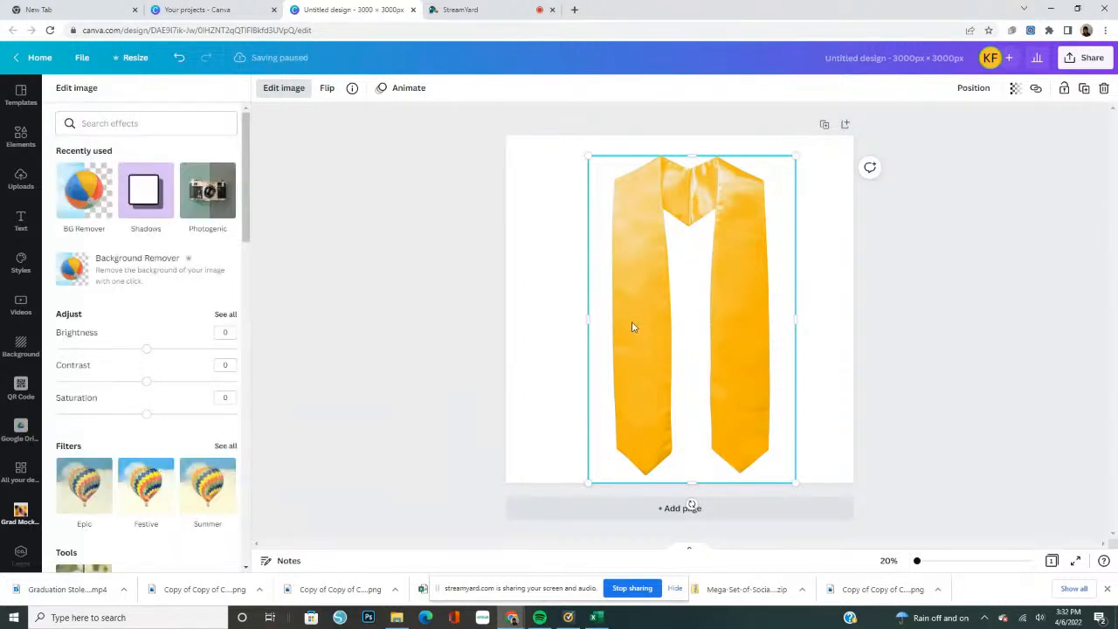
{"action": "left_click_drag", "start_coordinate": [634, 327], "coordinate": [625, 321]}
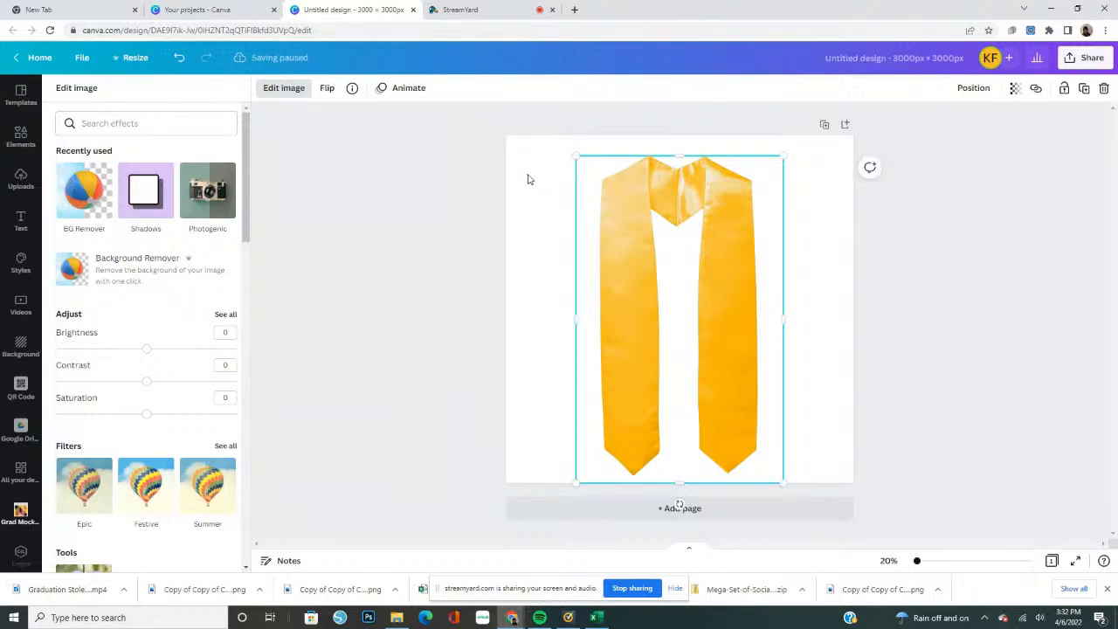
Delete the gold stole from the page and undo the deletion
{"action": "key", "text": "Delete"}
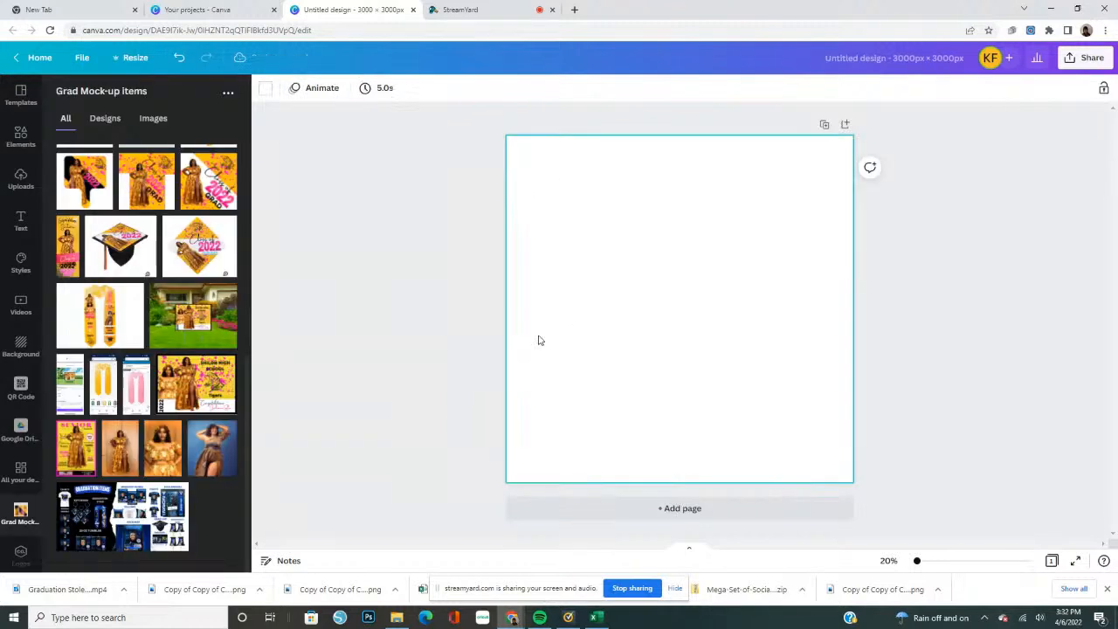
{"action": "key", "text": "ctrl+z"}
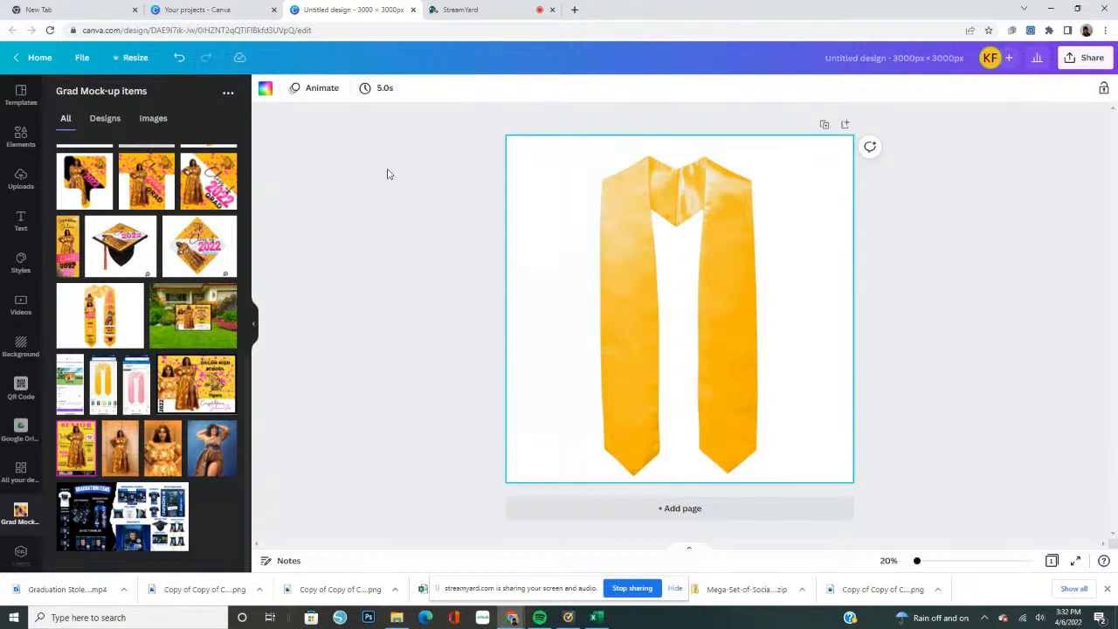
Fill the page background with the palette's pink to check the stole's cut-out, and set it back to white
{"action": "left_click", "coordinate": [266, 93]}
{"action": "left_click", "coordinate": [100, 233]}
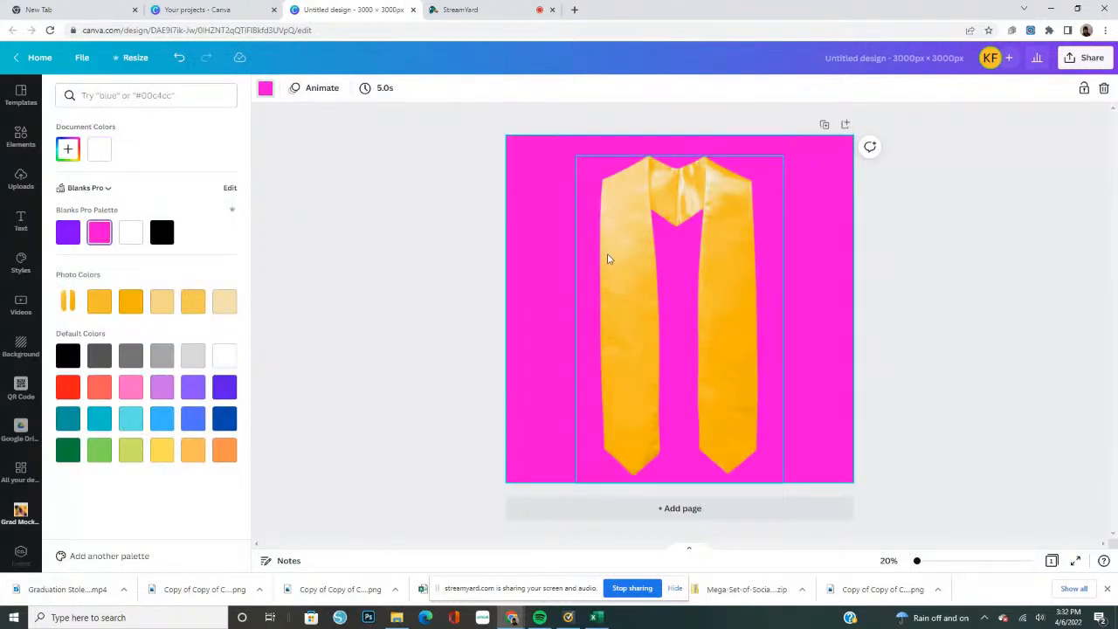
{"action": "left_click_drag", "start_coordinate": [620, 264], "coordinate": [604, 264]}
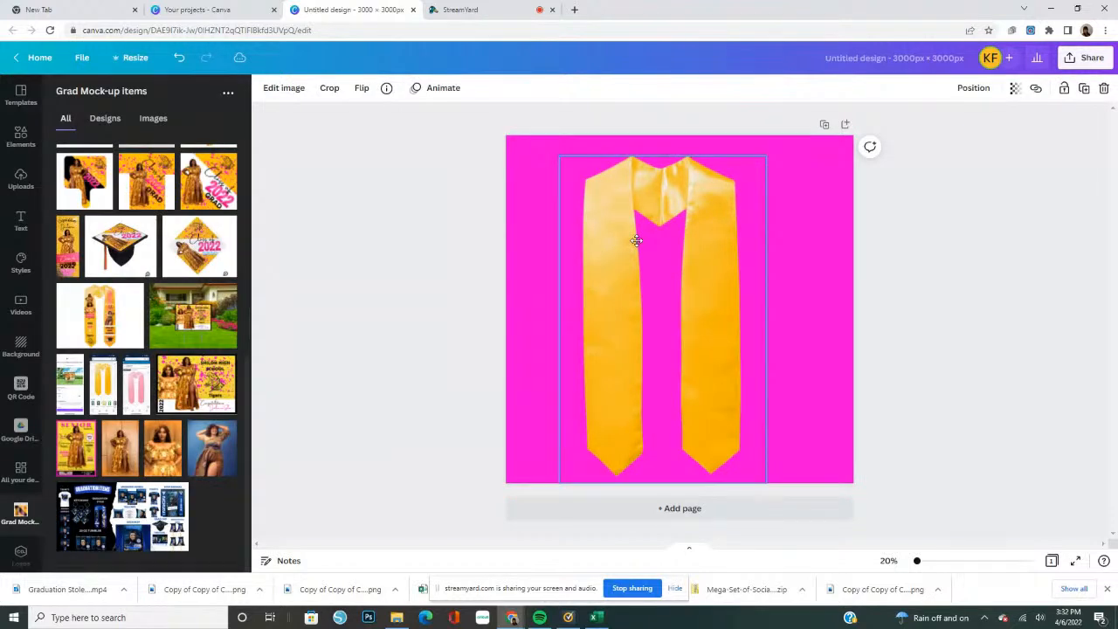
{"action": "left_click_drag", "start_coordinate": [666, 249], "coordinate": [641, 242]}
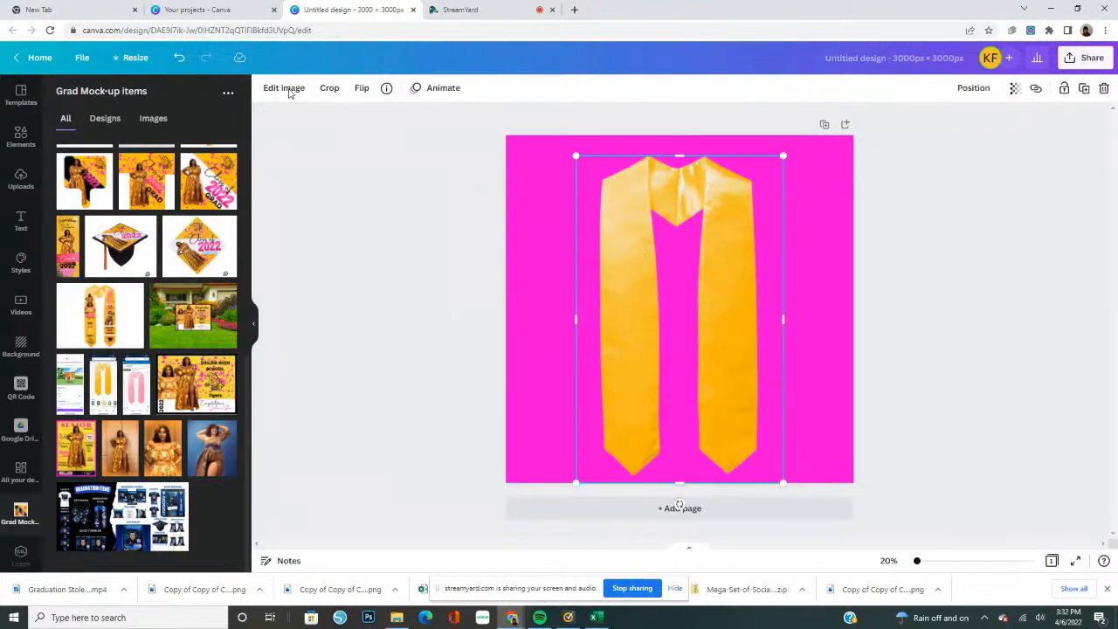
{"action": "left_click", "coordinate": [516, 173]}
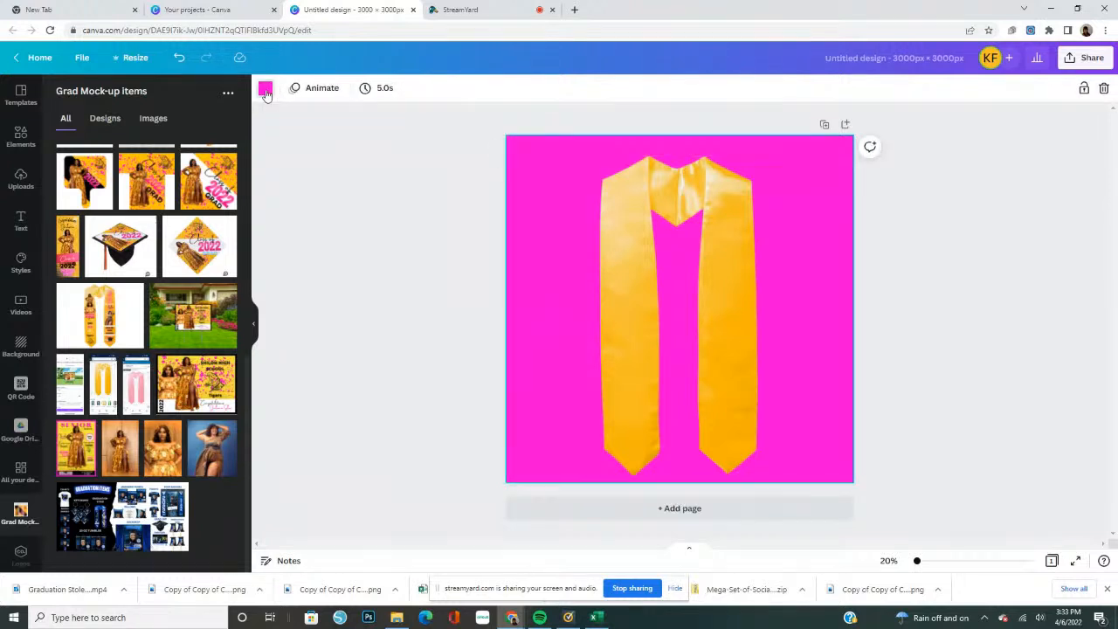
{"action": "left_click", "coordinate": [265, 94]}
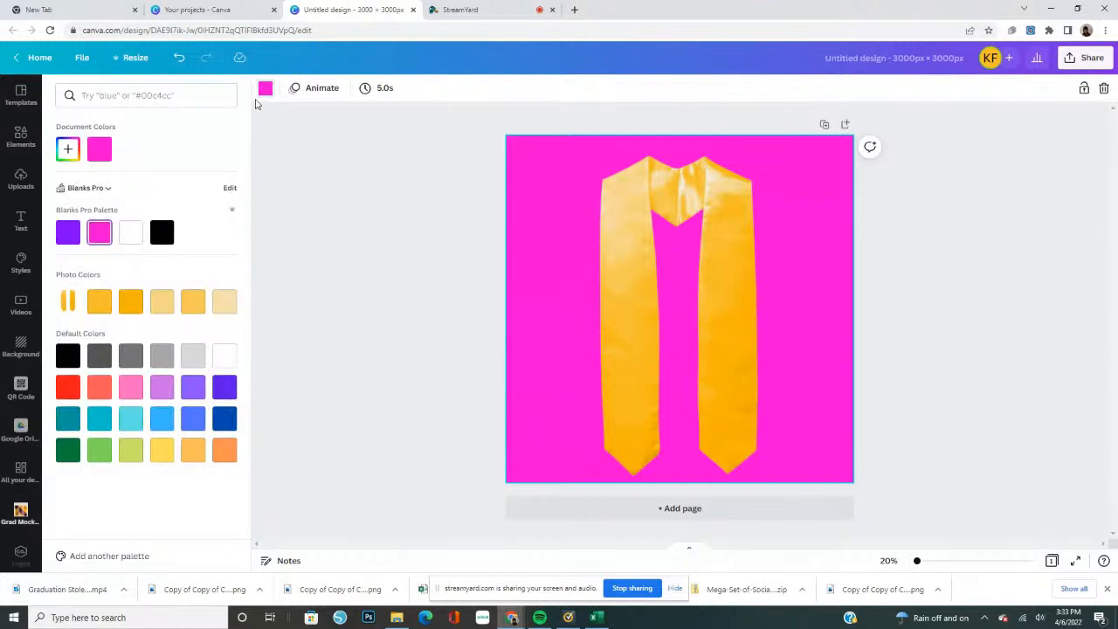
{"action": "left_click", "coordinate": [131, 235]}
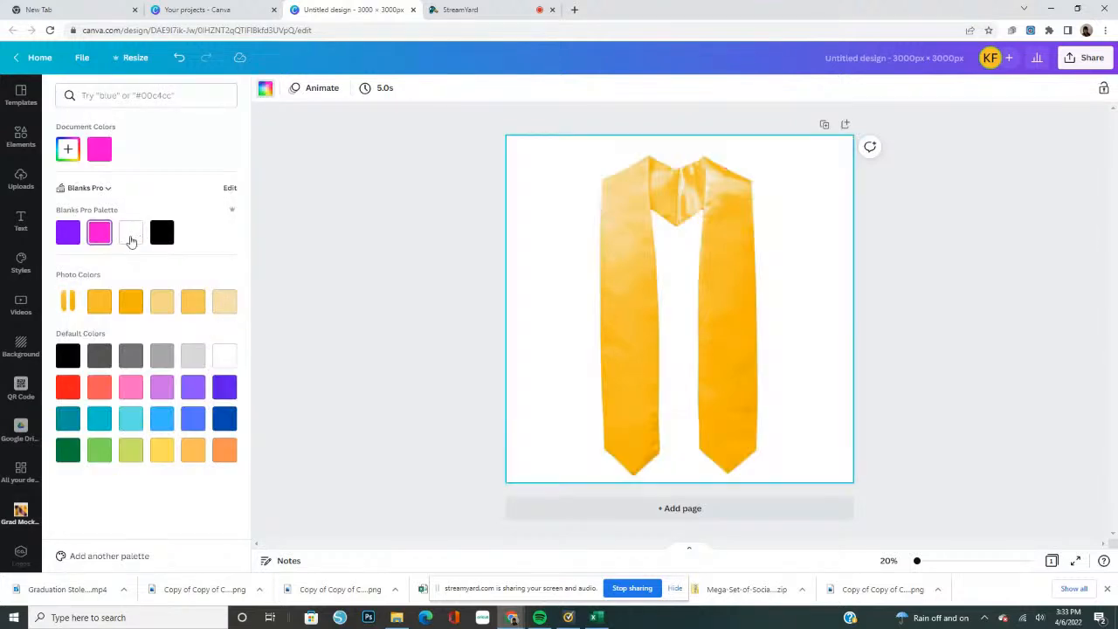
Add the full-length and close-up gold-dress photos and the blue-backdrop photo from the Grad Mock-up items folder
{"action": "left_click", "coordinate": [22, 186]}
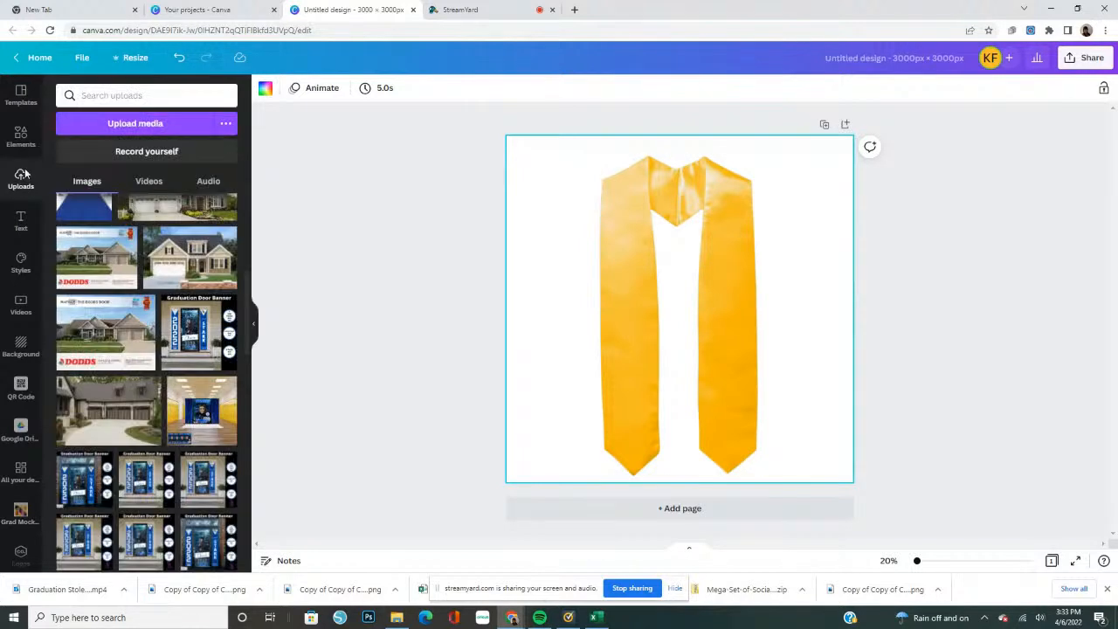
{"action": "left_click", "coordinate": [22, 514]}
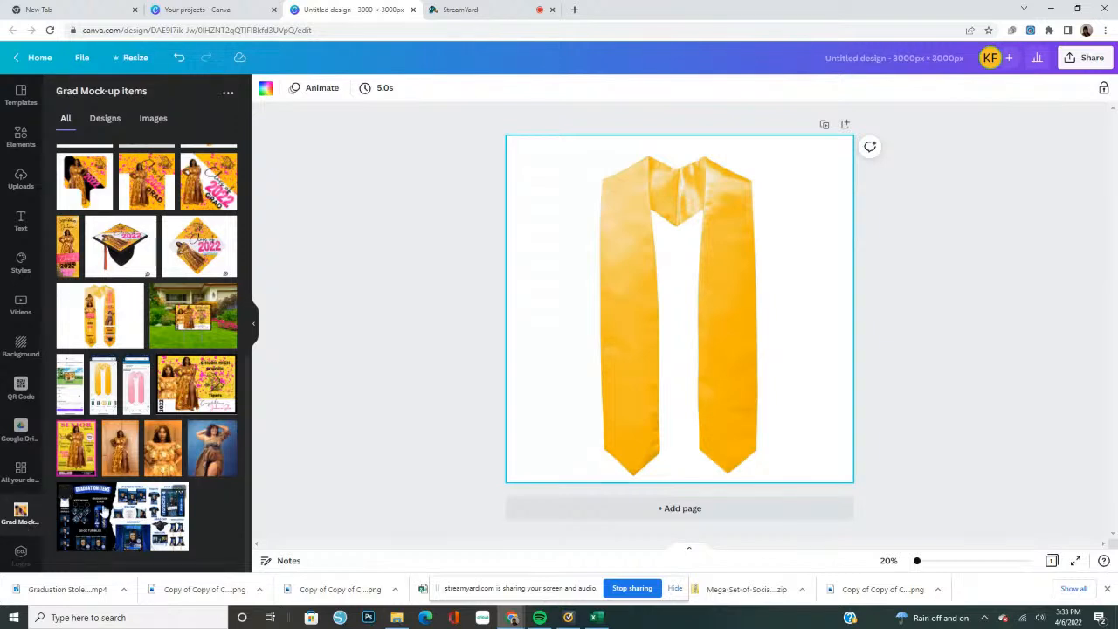
{"action": "left_click", "coordinate": [121, 460]}
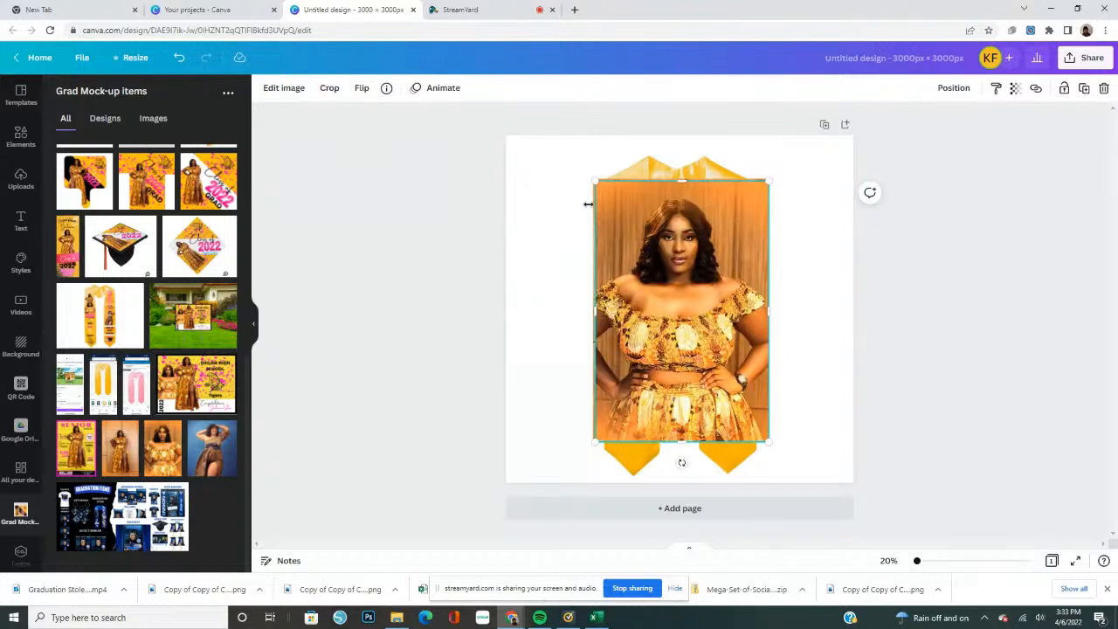
{"action": "left_click", "coordinate": [212, 466]}
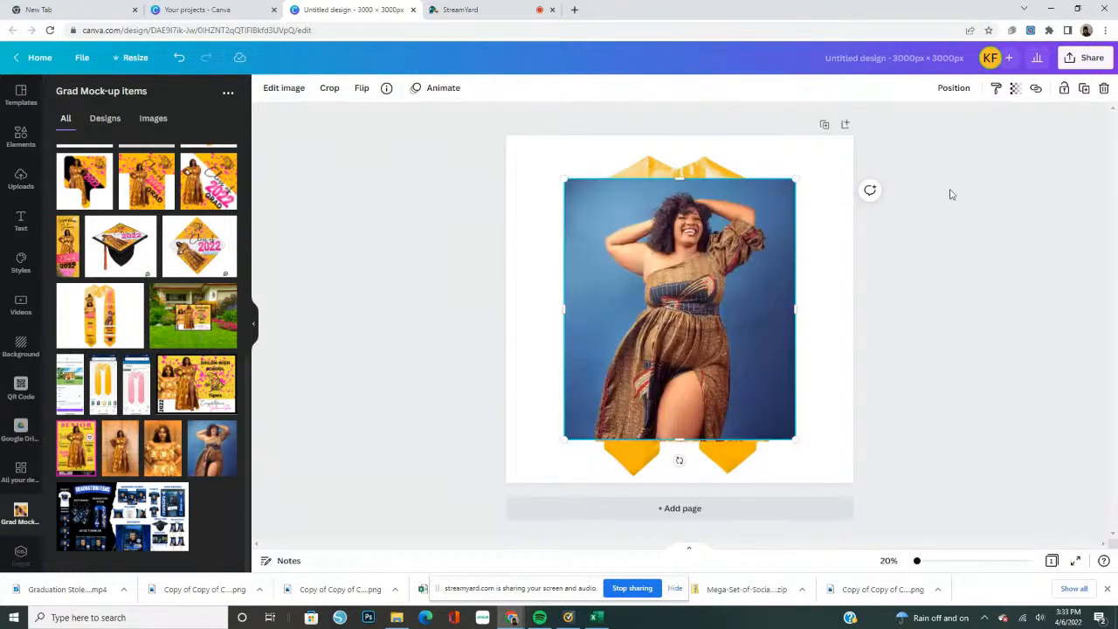
Remove the background of the blue-backdrop photo and move it to the right of the other photos
{"action": "left_click", "coordinate": [284, 89]}
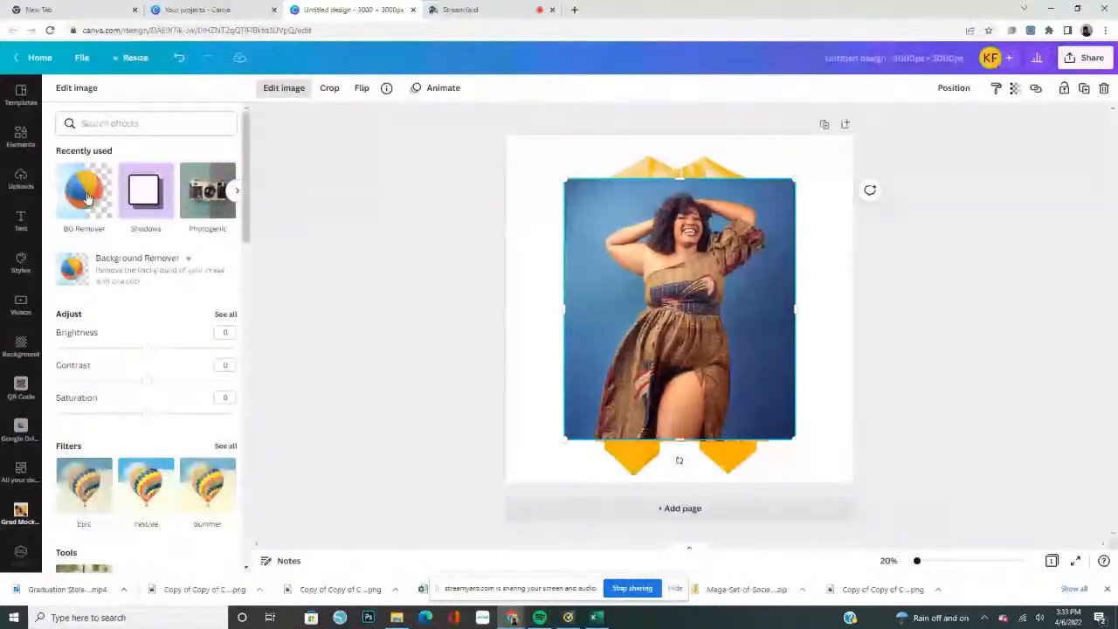
{"action": "left_click", "coordinate": [85, 196]}
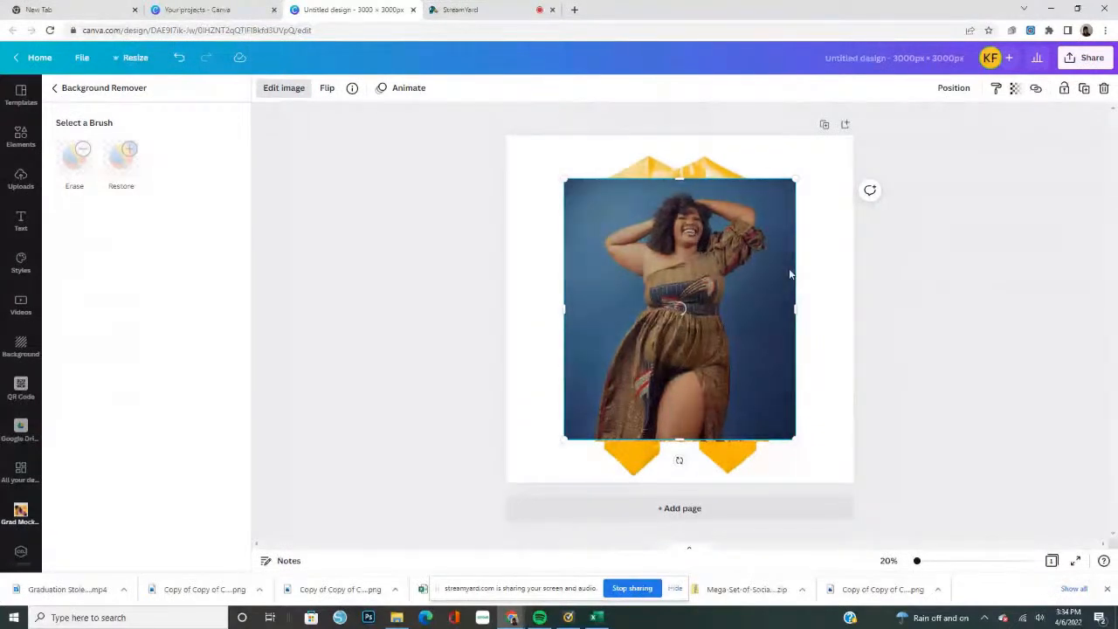
{"action": "left_click_drag", "start_coordinate": [789, 274], "coordinate": [789, 260]}
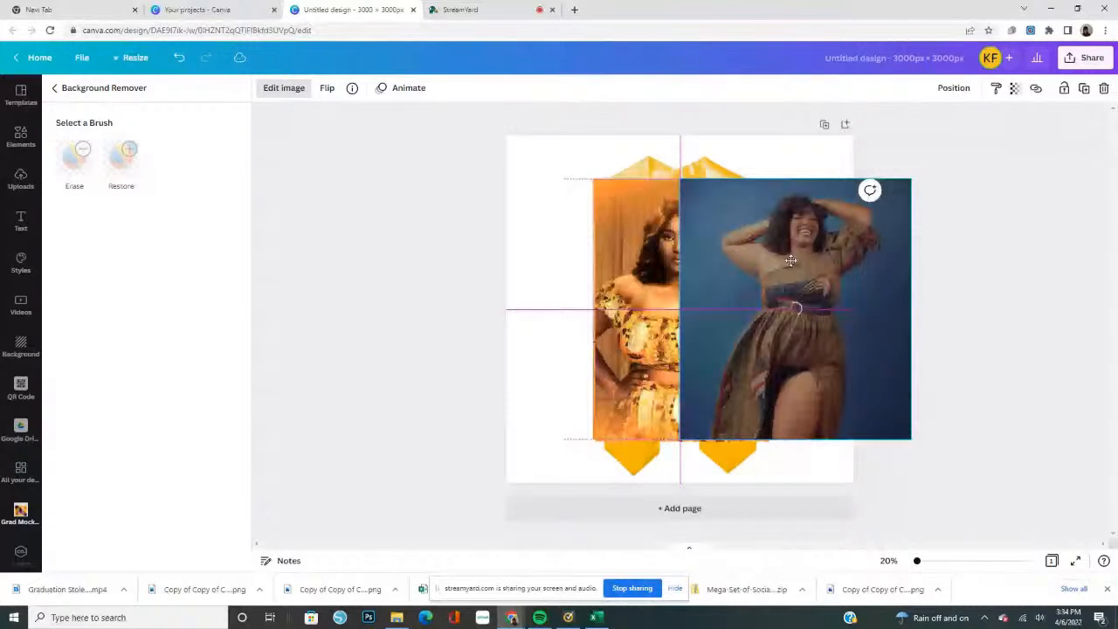
{"action": "left_click_drag", "start_coordinate": [789, 261], "coordinate": [790, 260]}
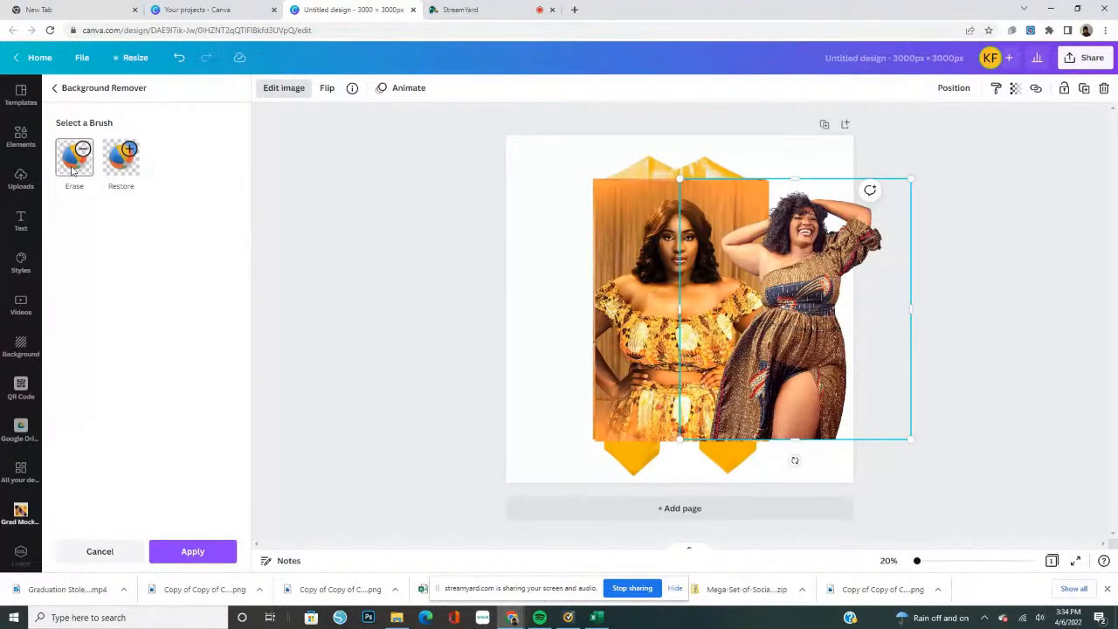
Check the brown-dress cut-out in the Erase brush view, shrink it and park it at the page's upper right beside the stole
{"action": "left_click", "coordinate": [74, 170]}
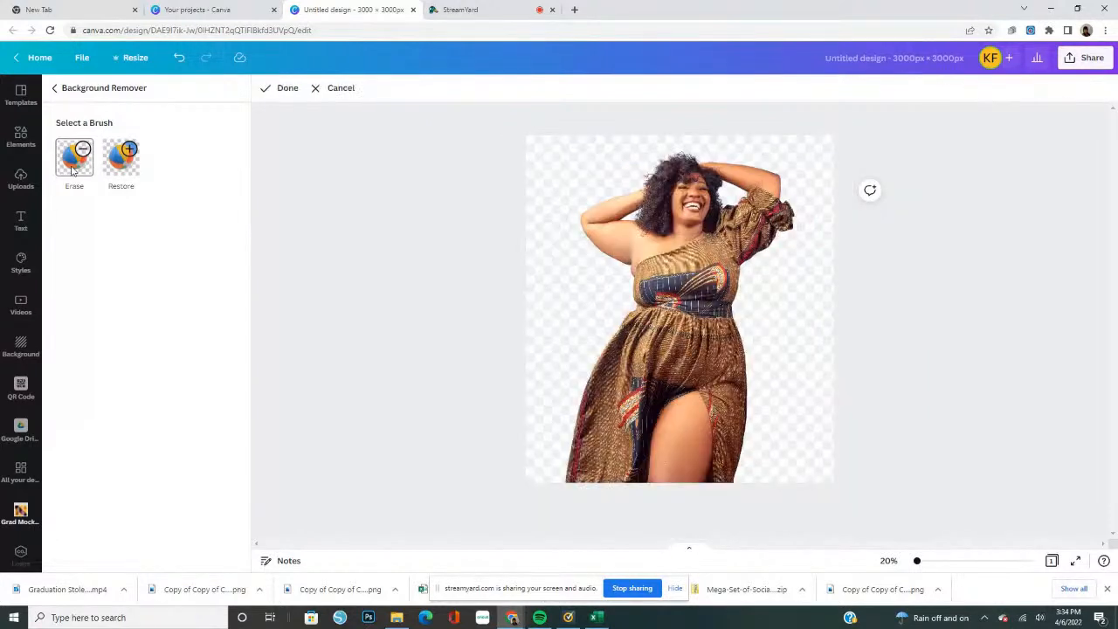
{"action": "left_click", "coordinate": [291, 88]}
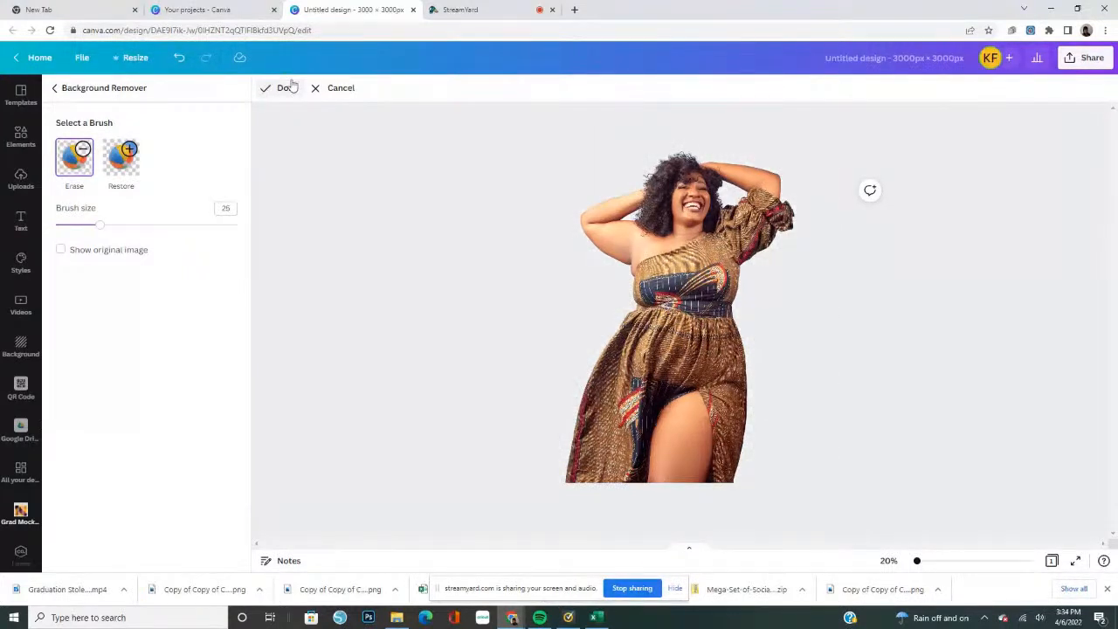
{"action": "left_click_drag", "start_coordinate": [914, 180], "coordinate": [771, 316]}
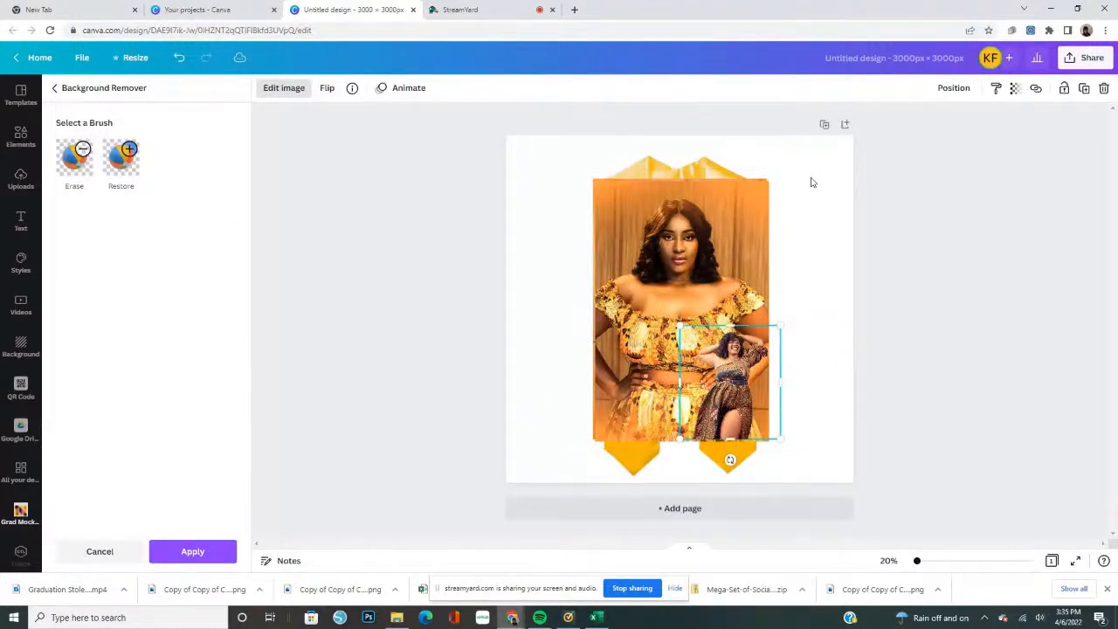
{"action": "left_click_drag", "start_coordinate": [727, 380], "coordinate": [810, 210]}
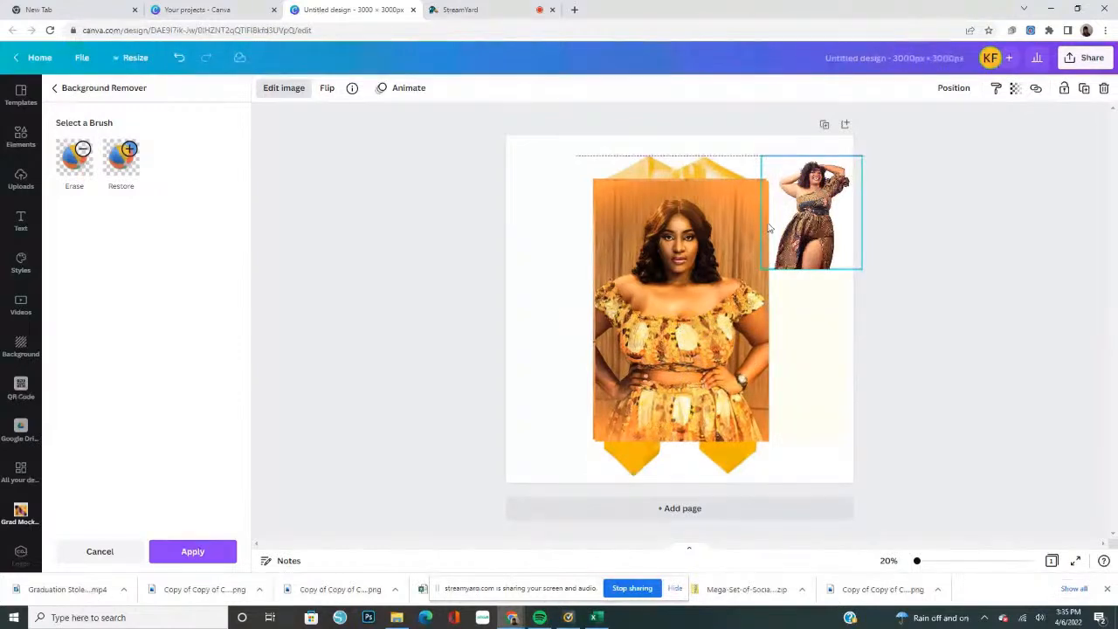
Remove the close-up gold-dress photo's background, shrink it to about 721 × 1081 px and park it in the page's upper-left corner
{"action": "left_click", "coordinate": [689, 235]}
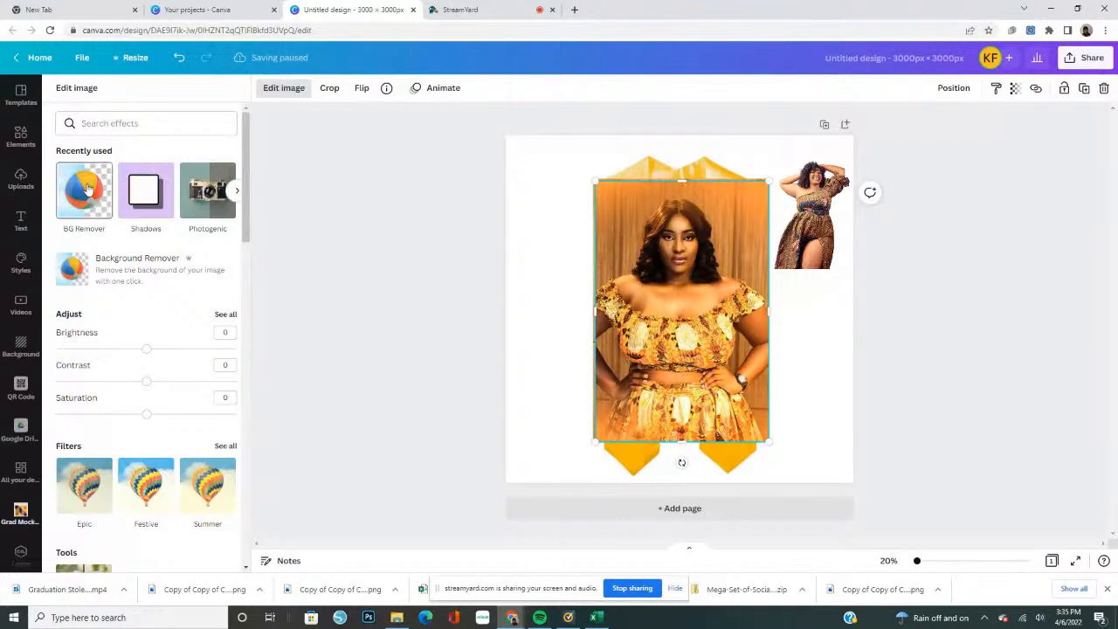
{"action": "left_click", "coordinate": [88, 188]}
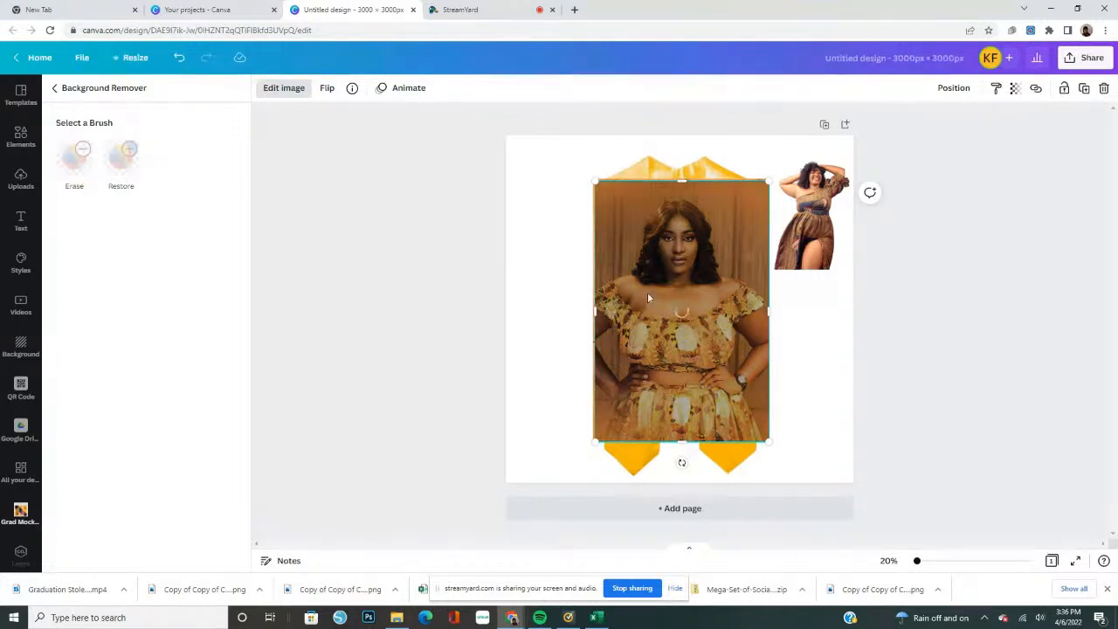
{"action": "left_click_drag", "start_coordinate": [647, 292], "coordinate": [565, 290]}
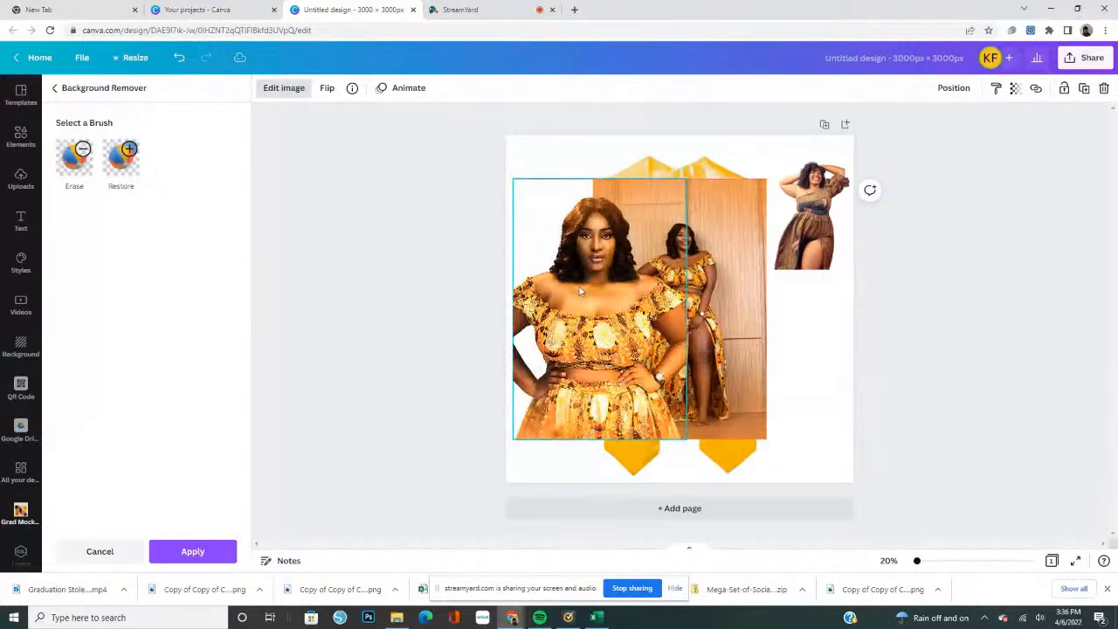
{"action": "left_click_drag", "start_coordinate": [687, 178], "coordinate": [573, 297]}
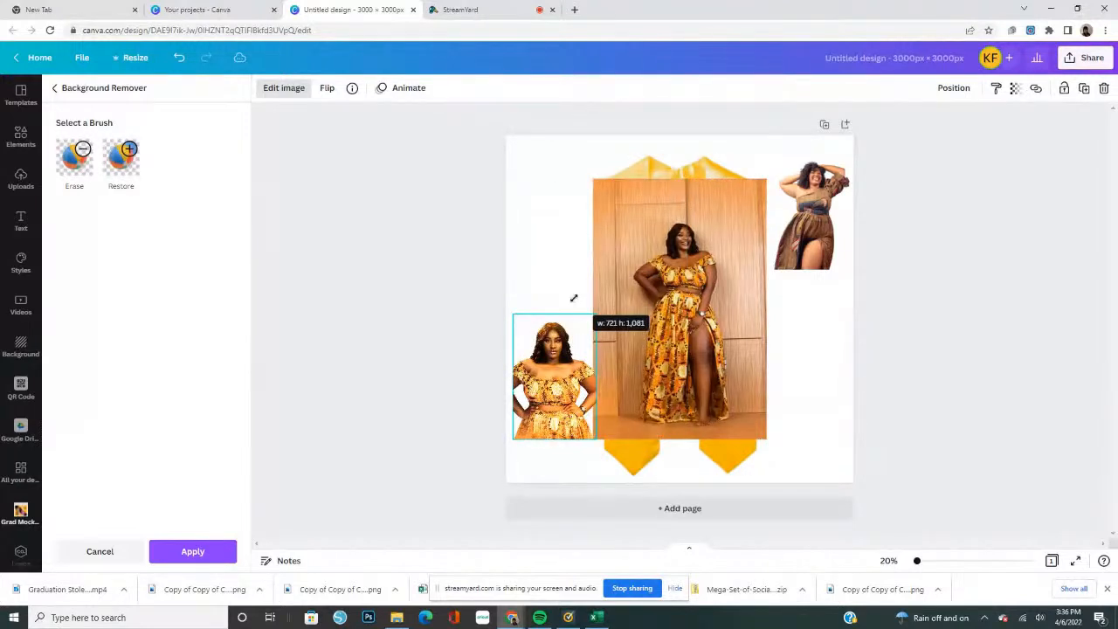
{"action": "left_click_drag", "start_coordinate": [549, 408], "coordinate": [544, 222]}
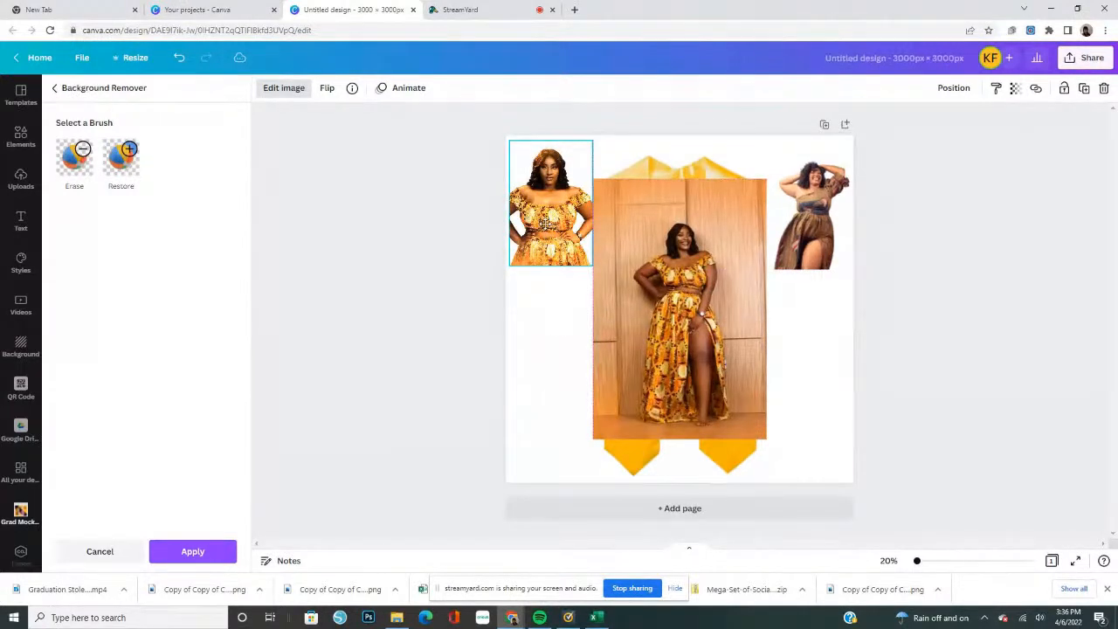
{"action": "left_click_drag", "start_coordinate": [545, 224], "coordinate": [546, 228]}
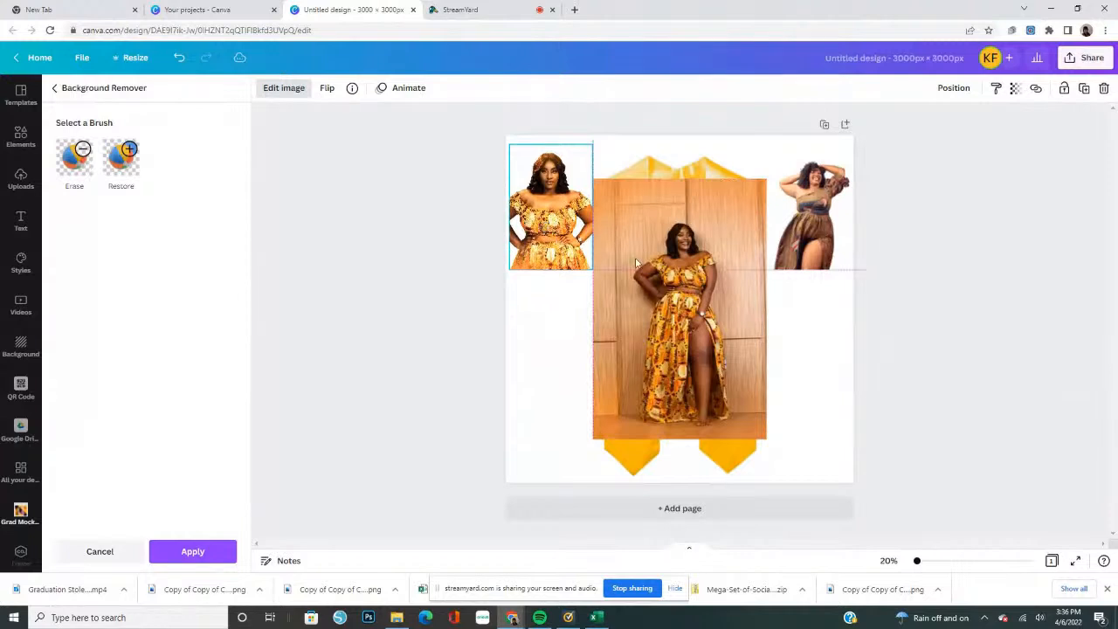
{"action": "left_click", "coordinate": [184, 550]}
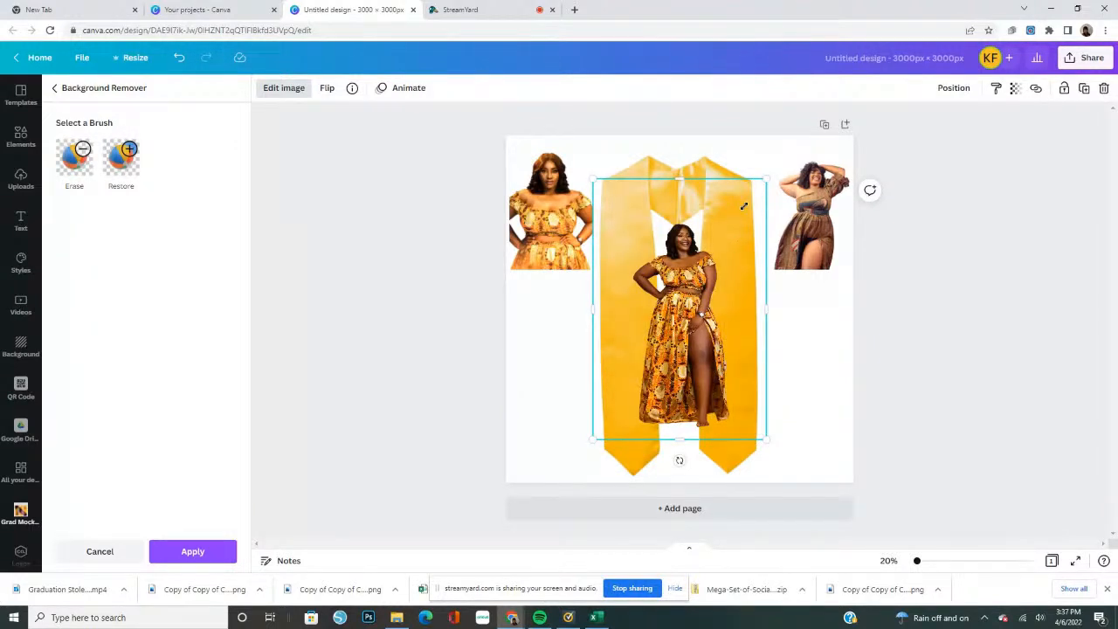
Shrink the full-length gold-dress cut-out, crop its empty right side and place it on the upper part of the stole's left panel
{"action": "left_click_drag", "start_coordinate": [765, 179], "coordinate": [688, 298]}
{"action": "left_click_drag", "start_coordinate": [641, 373], "coordinate": [608, 253]}
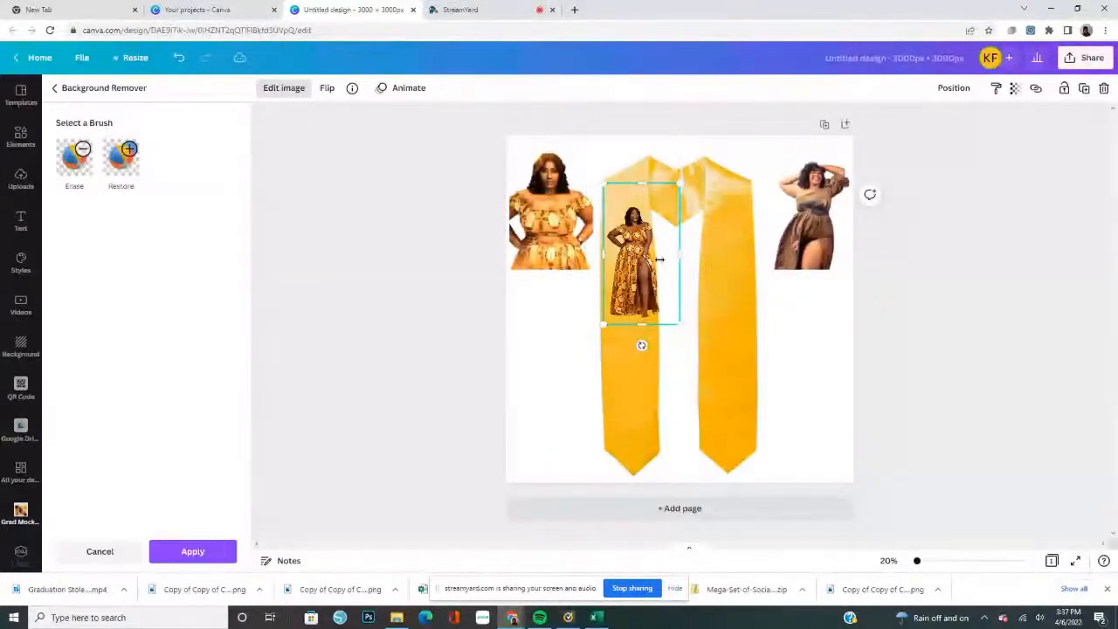
{"action": "left_click_drag", "start_coordinate": [676, 249], "coordinate": [635, 276]}
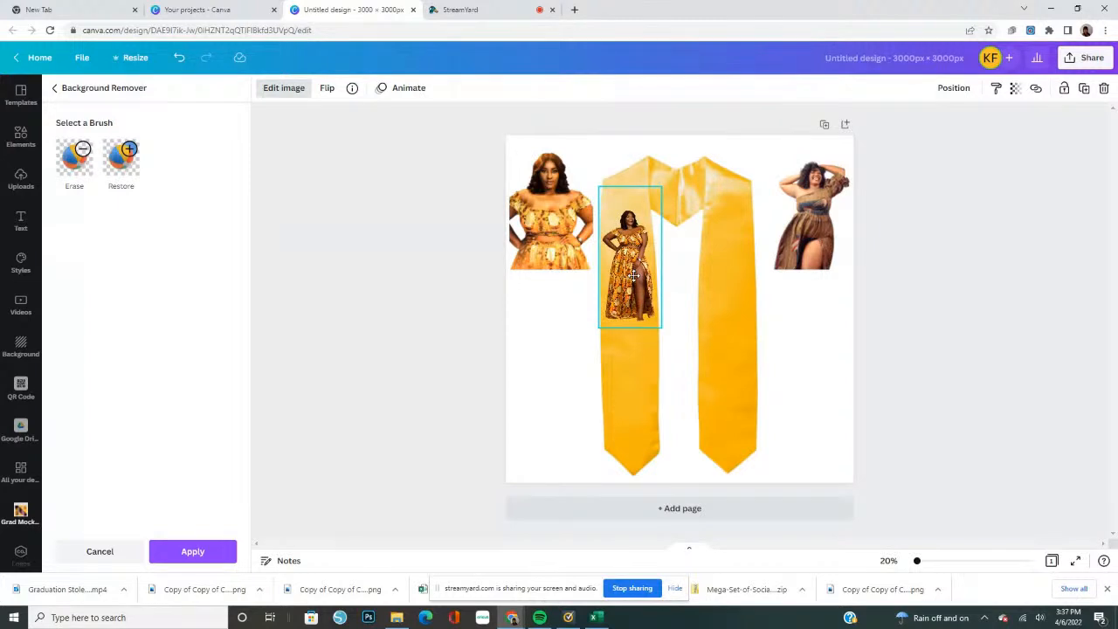
{"action": "left_click", "coordinate": [192, 547]}
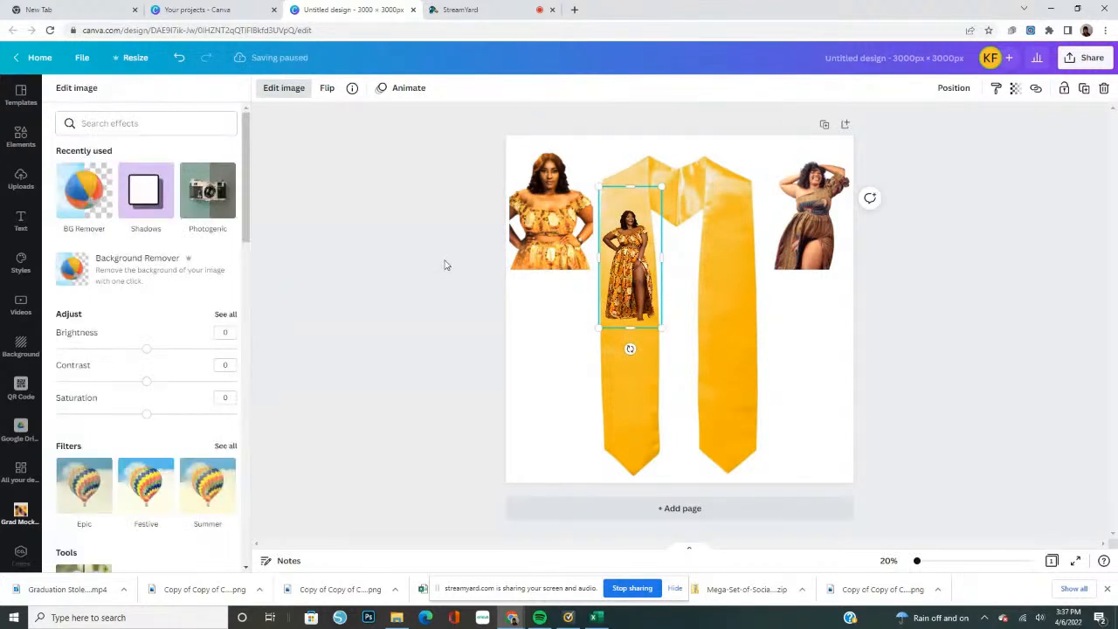
Shrink the close-up gold-dress cut-out to the left panel's width and place it overlapping the bottom of the full-length photo
{"action": "left_click", "coordinate": [556, 230]}
{"action": "left_click_drag", "start_coordinate": [550, 220], "coordinate": [647, 331]}
{"action": "left_click_drag", "start_coordinate": [646, 330], "coordinate": [646, 331]}
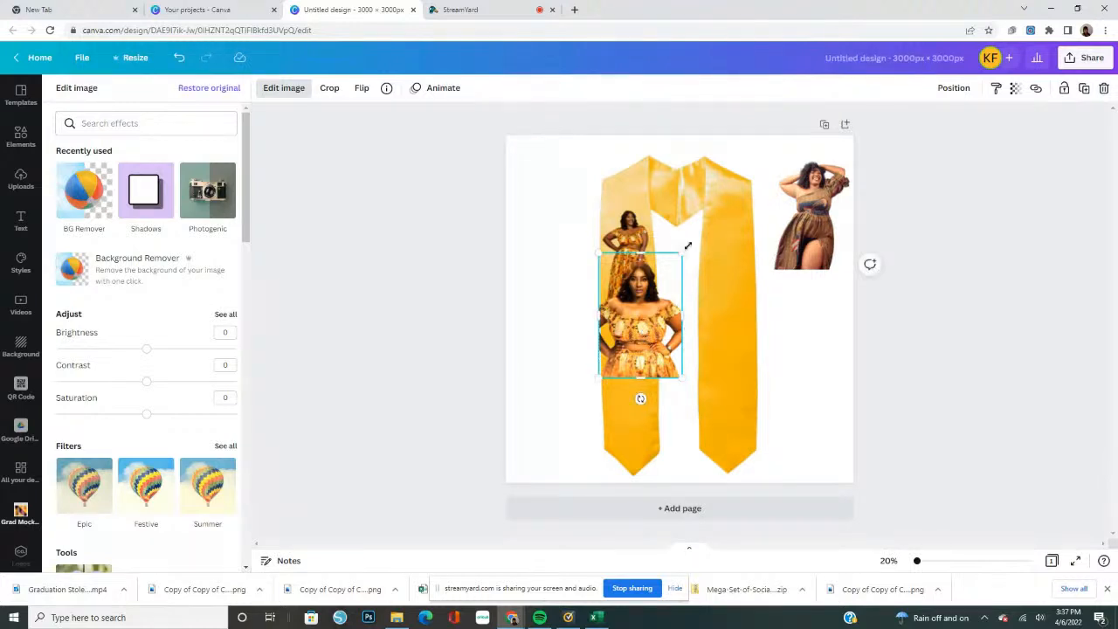
{"action": "left_click_drag", "start_coordinate": [687, 245], "coordinate": [645, 289]}
{"action": "left_click_drag", "start_coordinate": [619, 346], "coordinate": [621, 332]}
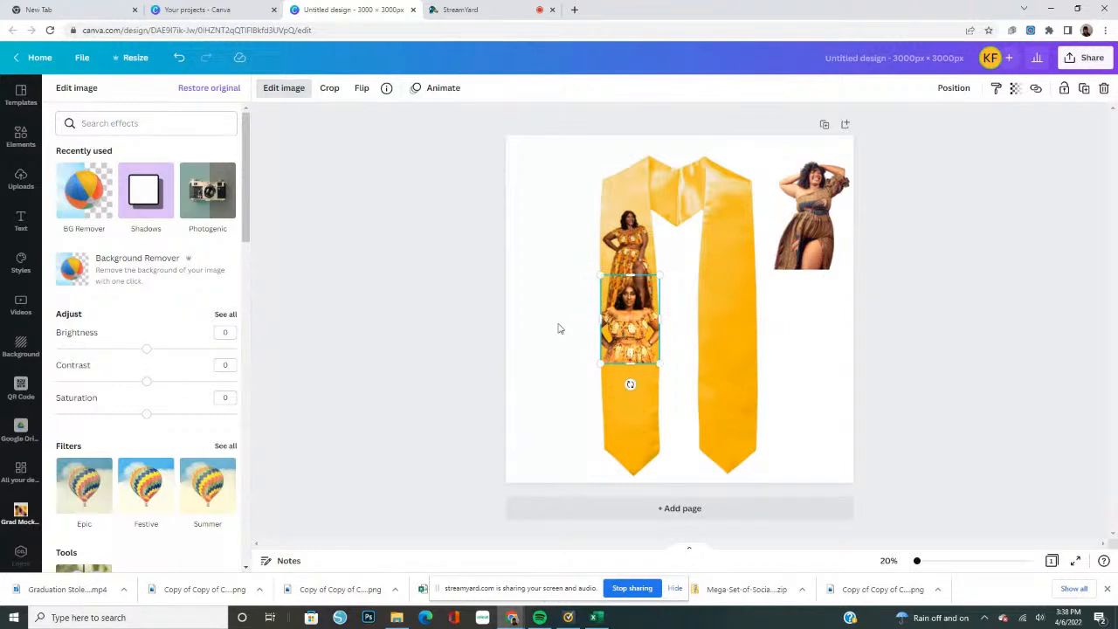
{"action": "left_click", "coordinate": [734, 95]}
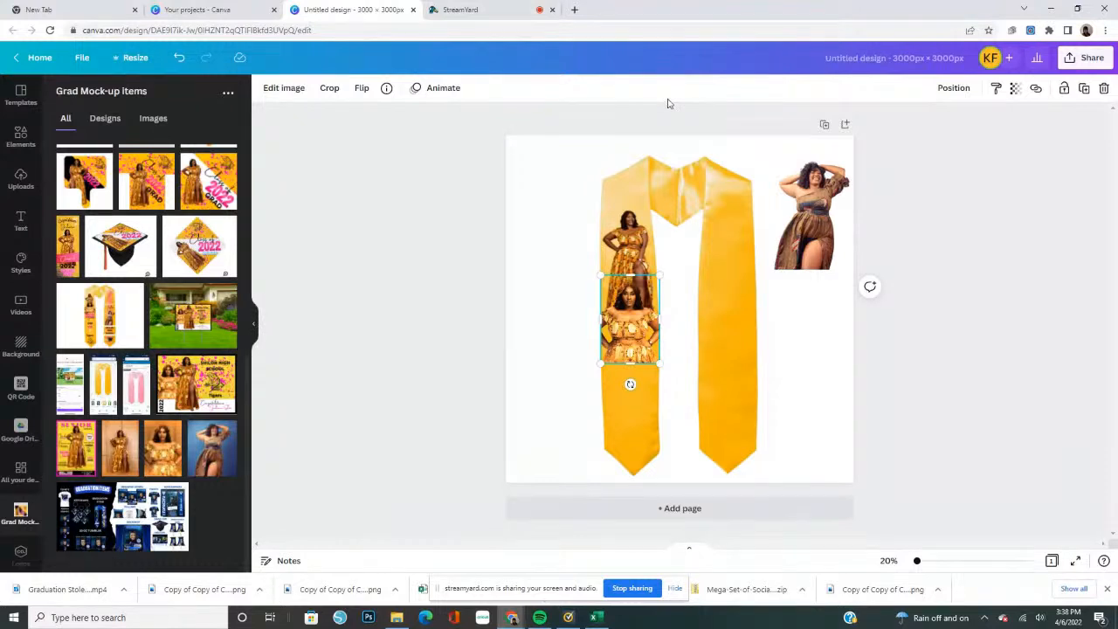
Move the brown-dress cut-out onto the stole's right panel, shrink it to about 582 × 738 px and shift it slightly up
{"action": "left_click", "coordinate": [827, 232]}
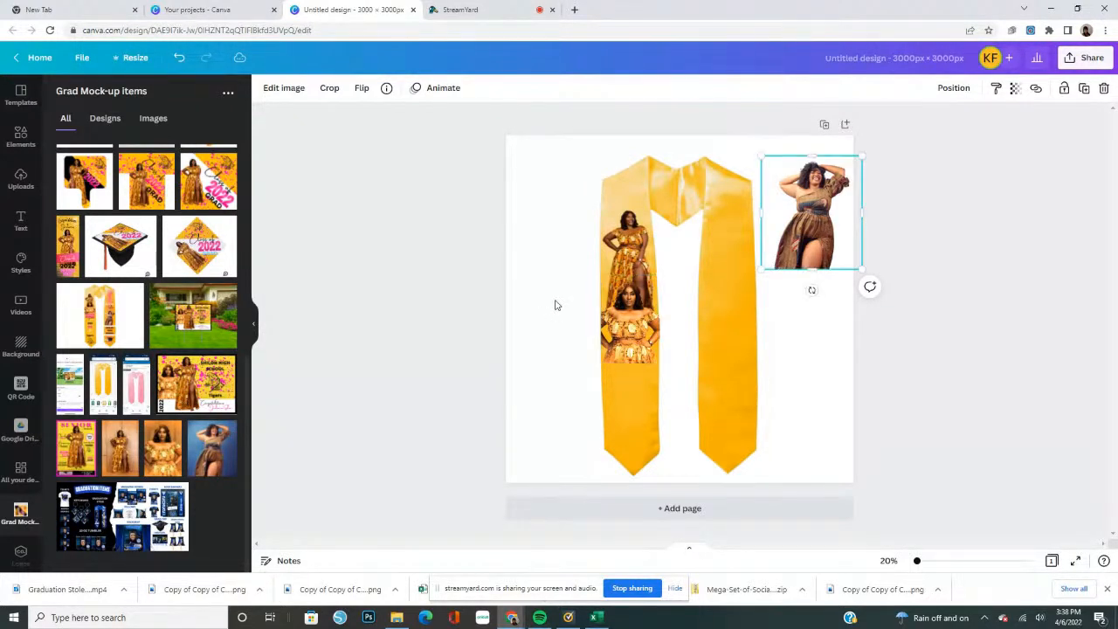
{"action": "left_click", "coordinate": [554, 305]}
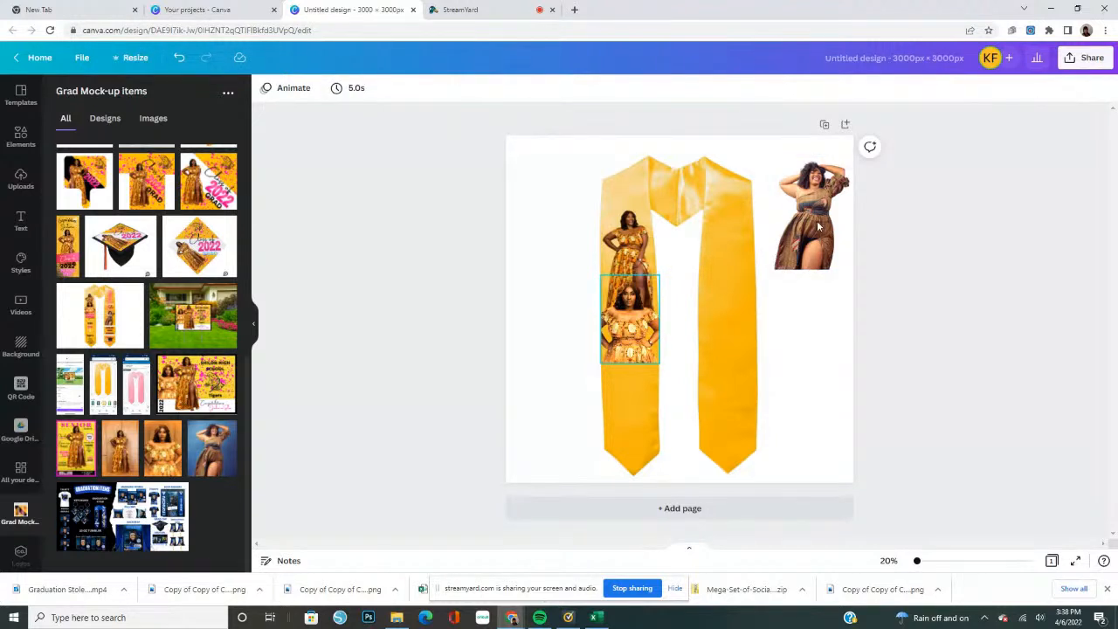
{"action": "left_click_drag", "start_coordinate": [817, 227], "coordinate": [719, 310]}
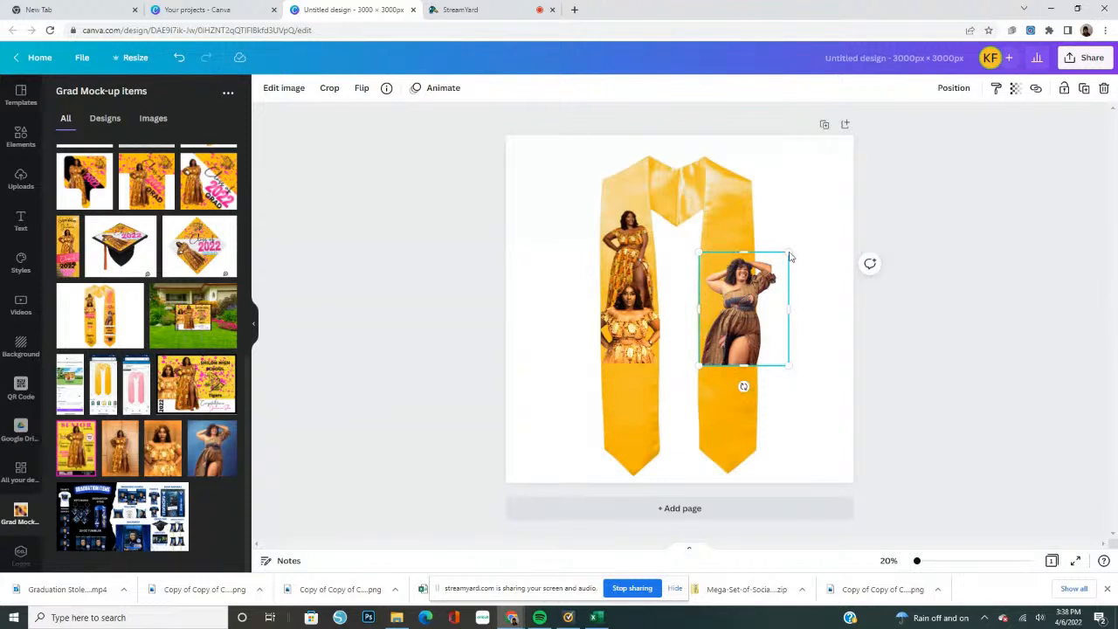
{"action": "left_click_drag", "start_coordinate": [786, 253], "coordinate": [756, 275]}
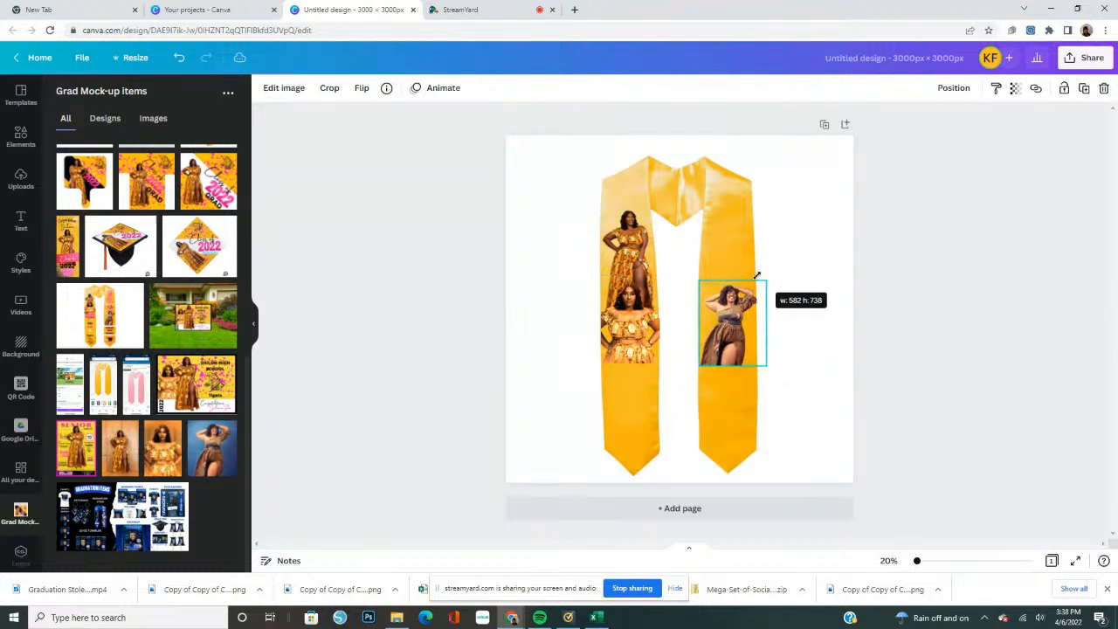
{"action": "left_click_drag", "start_coordinate": [736, 320], "coordinate": [734, 281]}
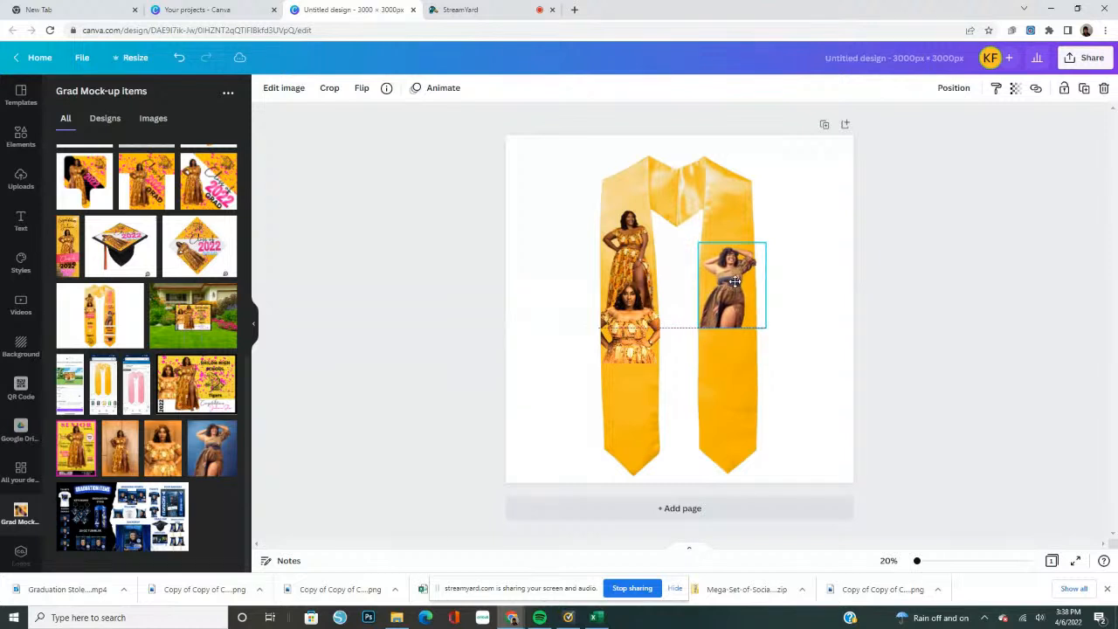
{"action": "left_click_drag", "start_coordinate": [735, 281], "coordinate": [734, 282]}
{"action": "left_click", "coordinate": [915, 262]}
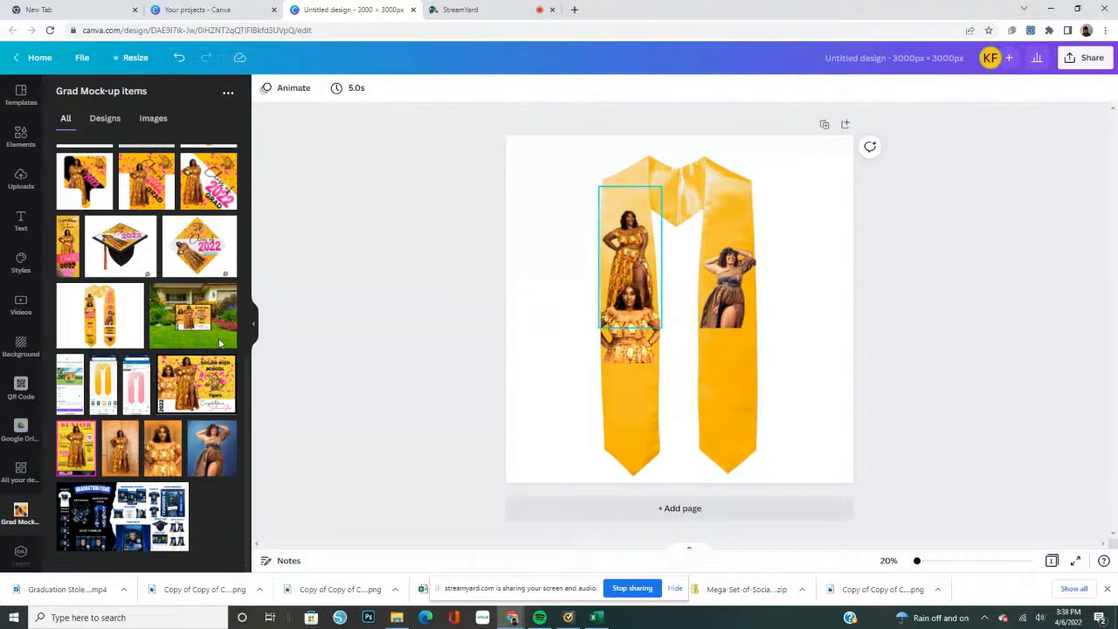
Add the paint splatter graphic from the recently used elements to the page
{"action": "left_click", "coordinate": [19, 133]}
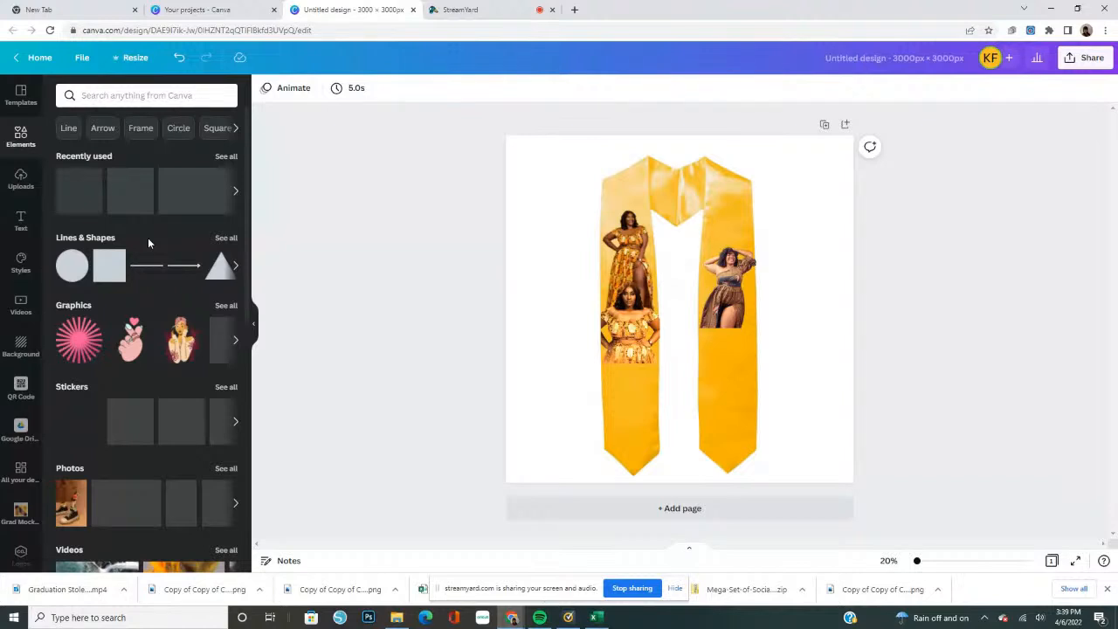
{"action": "left_click", "coordinate": [225, 157]}
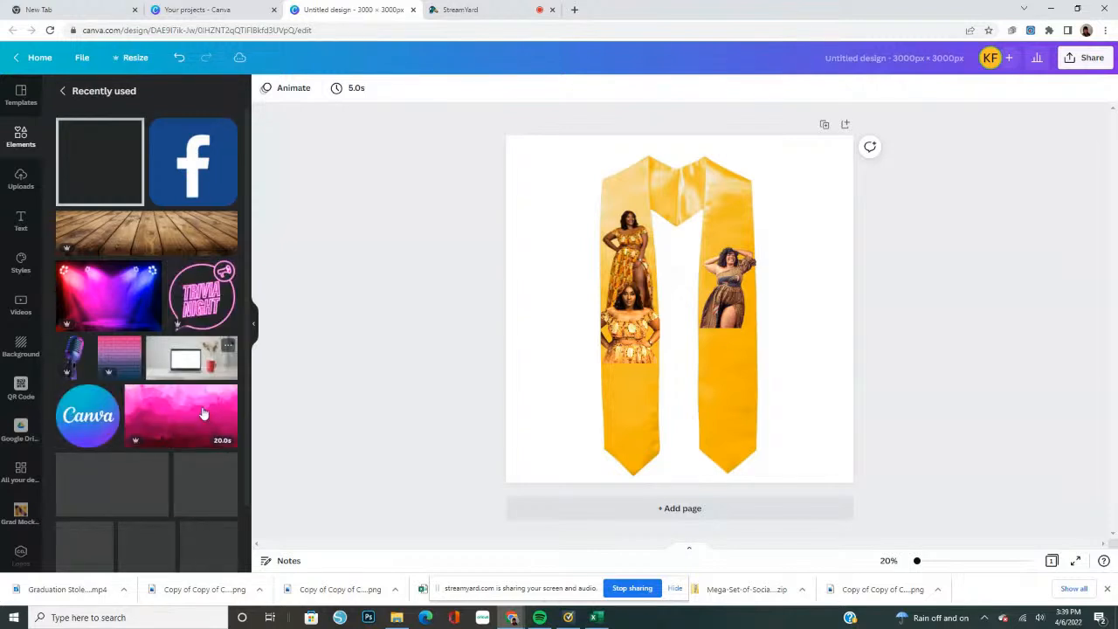
{"action": "scroll", "coordinate": [200, 411], "scroll_direction": "down", "scroll_amount": 1}
{"action": "scroll", "coordinate": [201, 412], "scroll_direction": "down", "scroll_amount": 2}
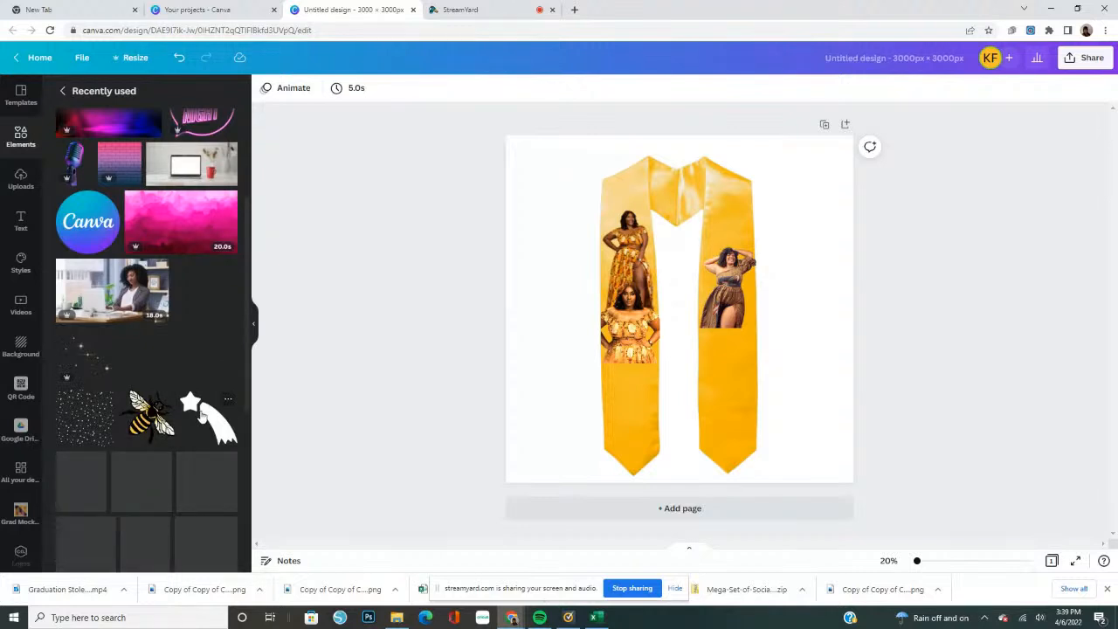
{"action": "scroll", "coordinate": [201, 415], "scroll_direction": "down", "scroll_amount": 3}
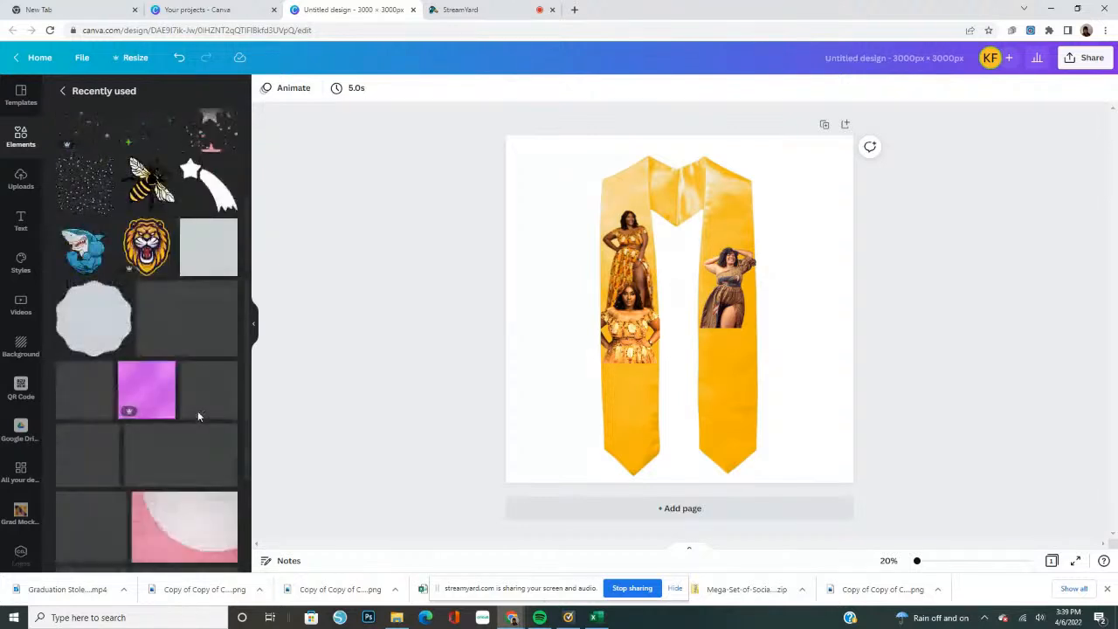
{"action": "scroll", "coordinate": [197, 416], "scroll_direction": "down", "scroll_amount": 1}
{"action": "scroll", "coordinate": [199, 417], "scroll_direction": "down", "scroll_amount": 1}
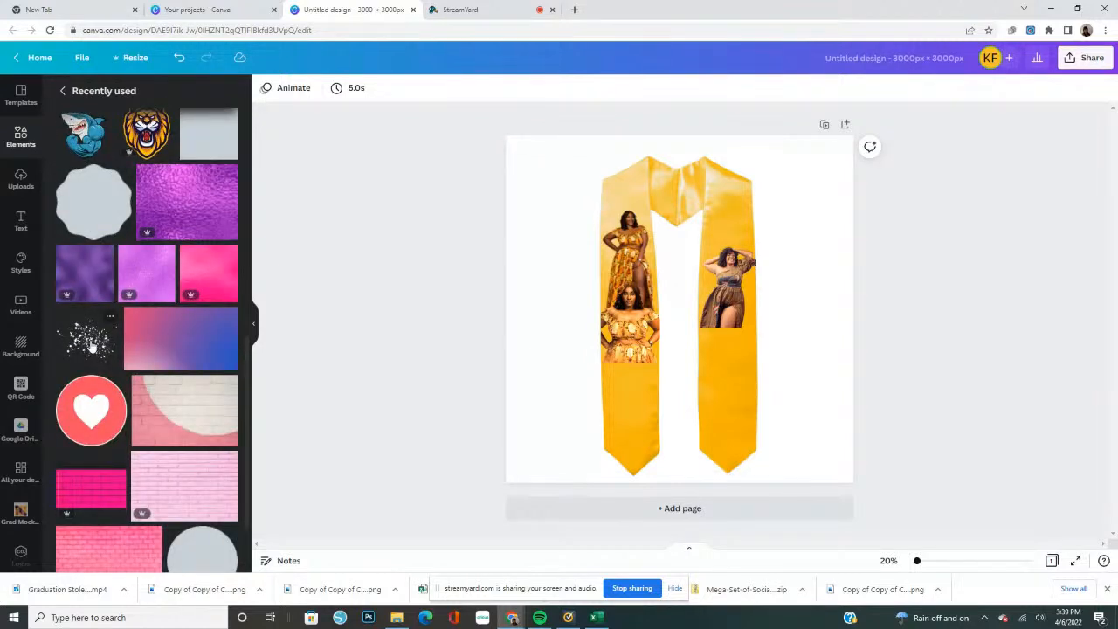
{"action": "left_click", "coordinate": [91, 342]}
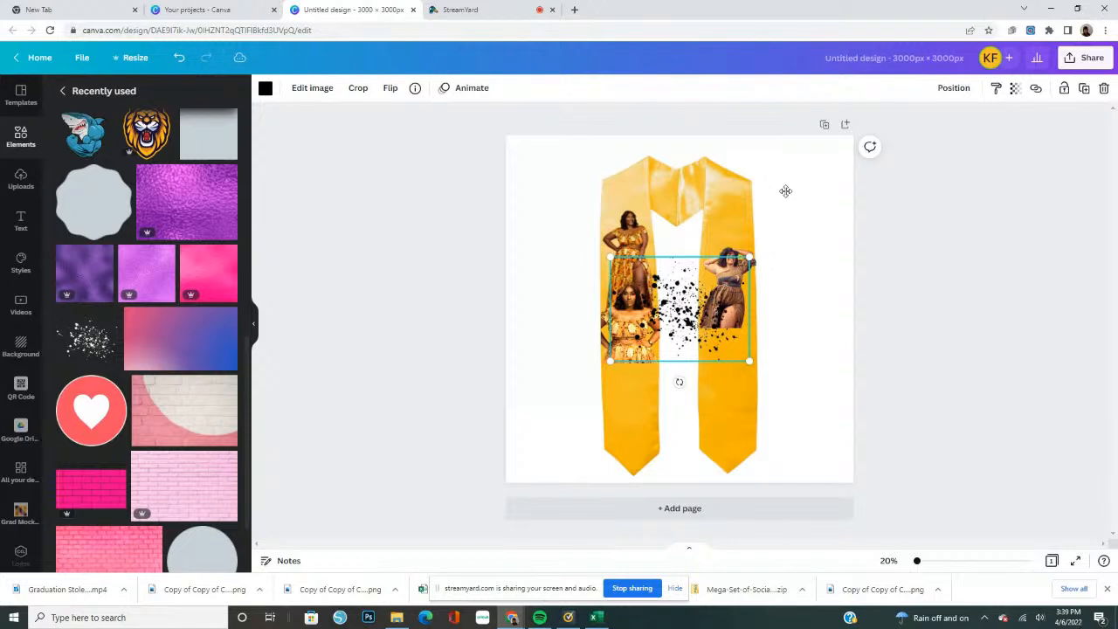
Shrink the splatter, rotate it about a quarter turn and place it on the right panel above the brown-dress photo
{"action": "left_click_drag", "start_coordinate": [681, 301], "coordinate": [768, 205]}
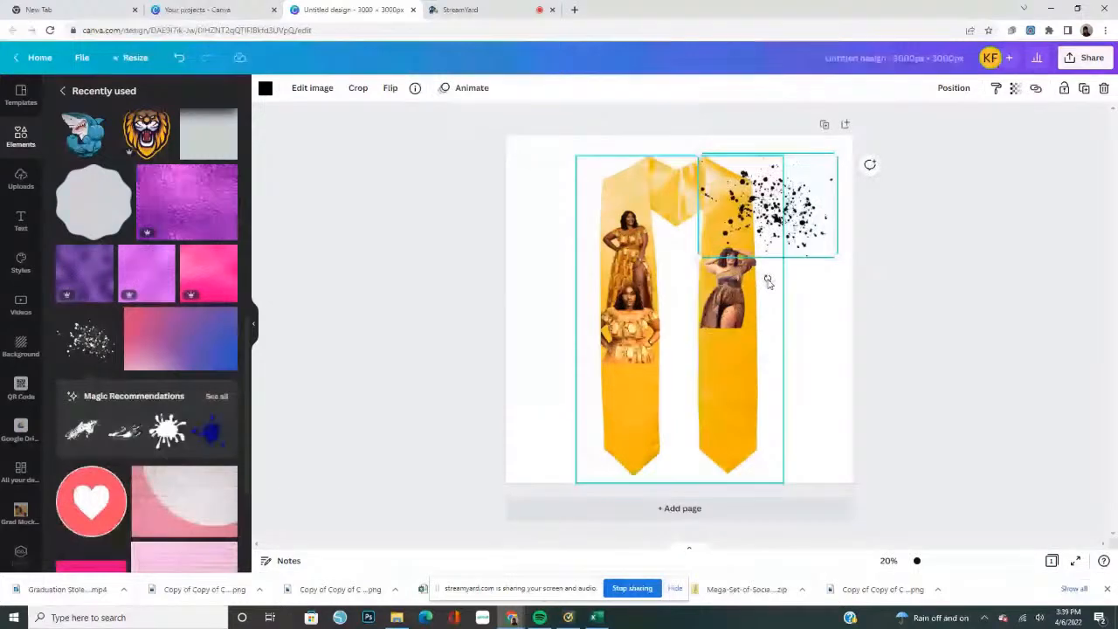
{"action": "left_click_drag", "start_coordinate": [764, 278], "coordinate": [753, 276]}
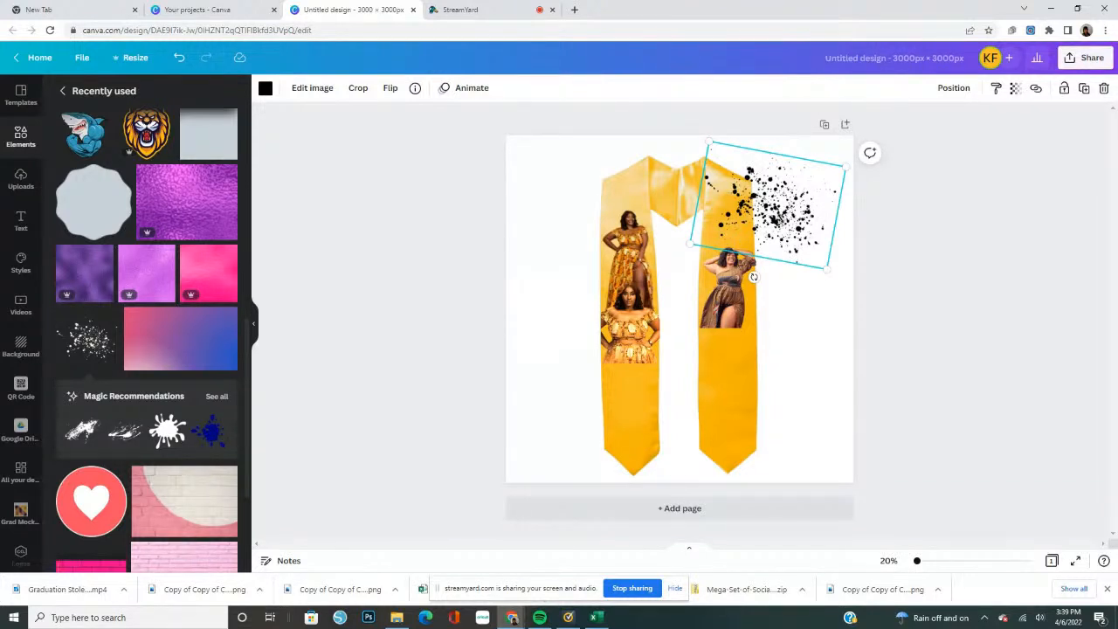
{"action": "left_click_drag", "start_coordinate": [827, 269], "coordinate": [766, 203]}
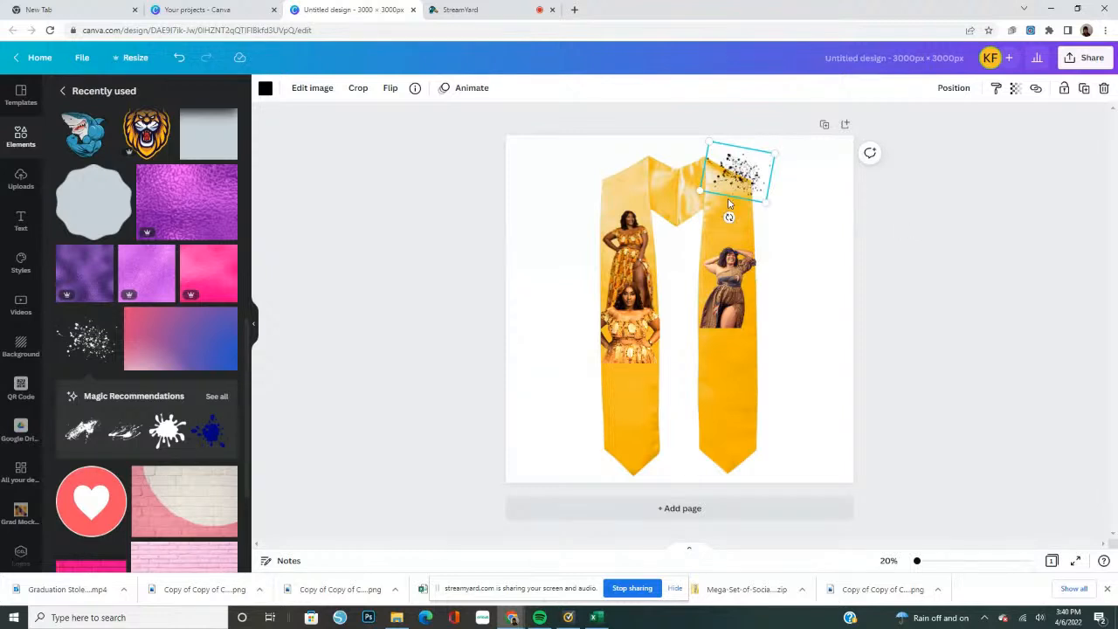
{"action": "left_click_drag", "start_coordinate": [729, 203], "coordinate": [726, 219]}
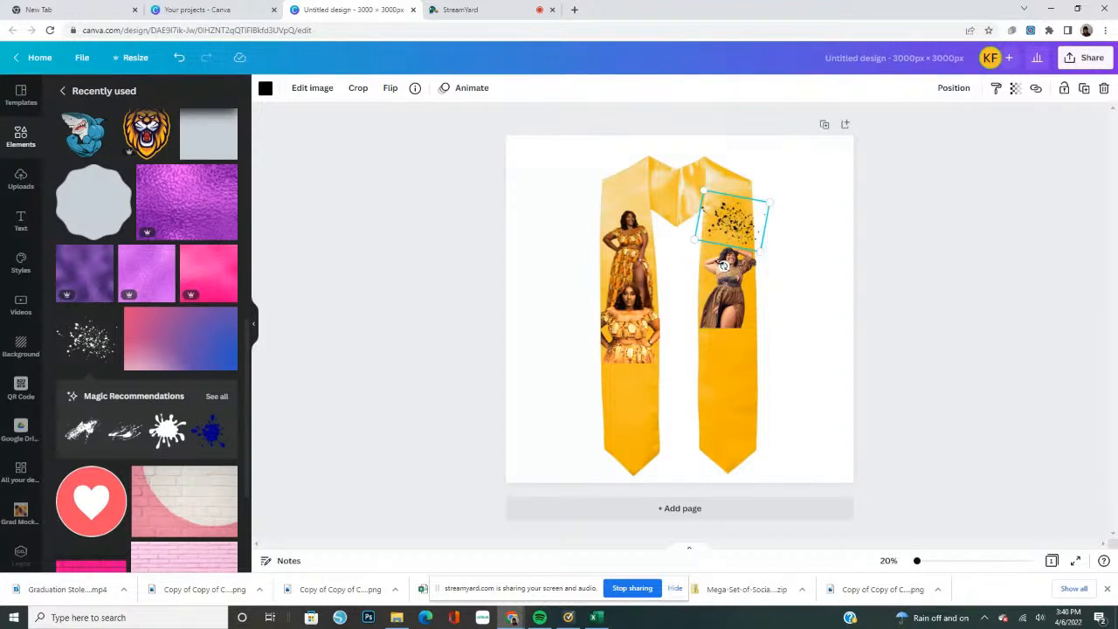
{"action": "left_click_drag", "start_coordinate": [724, 268], "coordinate": [719, 229]}
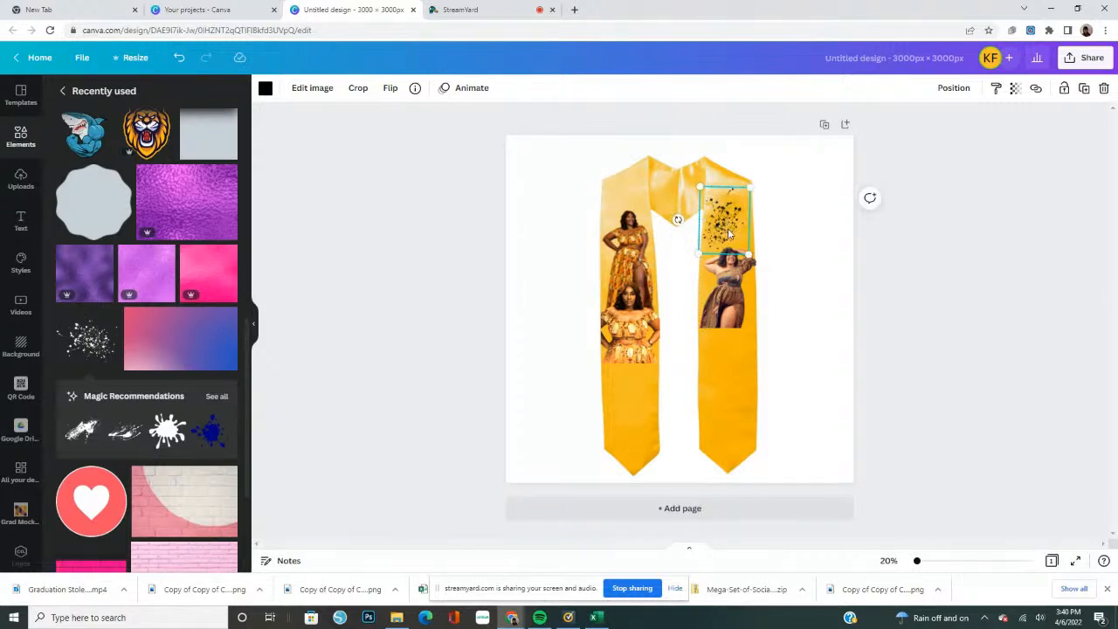
{"action": "key", "text": "Right"}
{"action": "key", "text": "Right"}
Duplicate the splatter several times
{"action": "left_click", "coordinate": [1085, 94]}
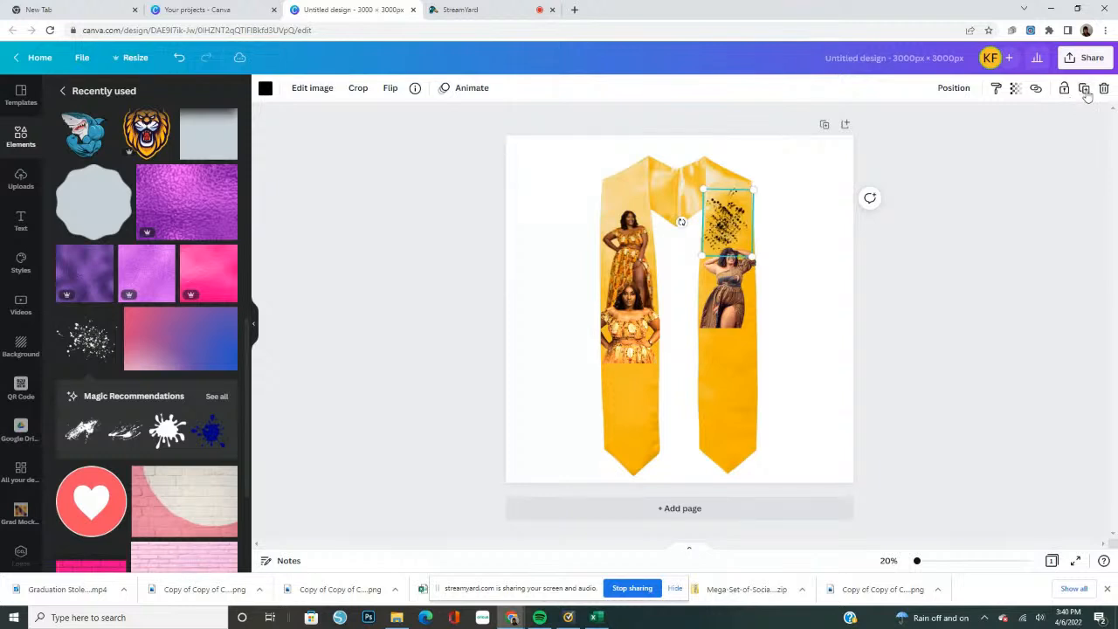
{"action": "left_click", "coordinate": [1086, 94]}
{"action": "left_click", "coordinate": [1085, 95]}
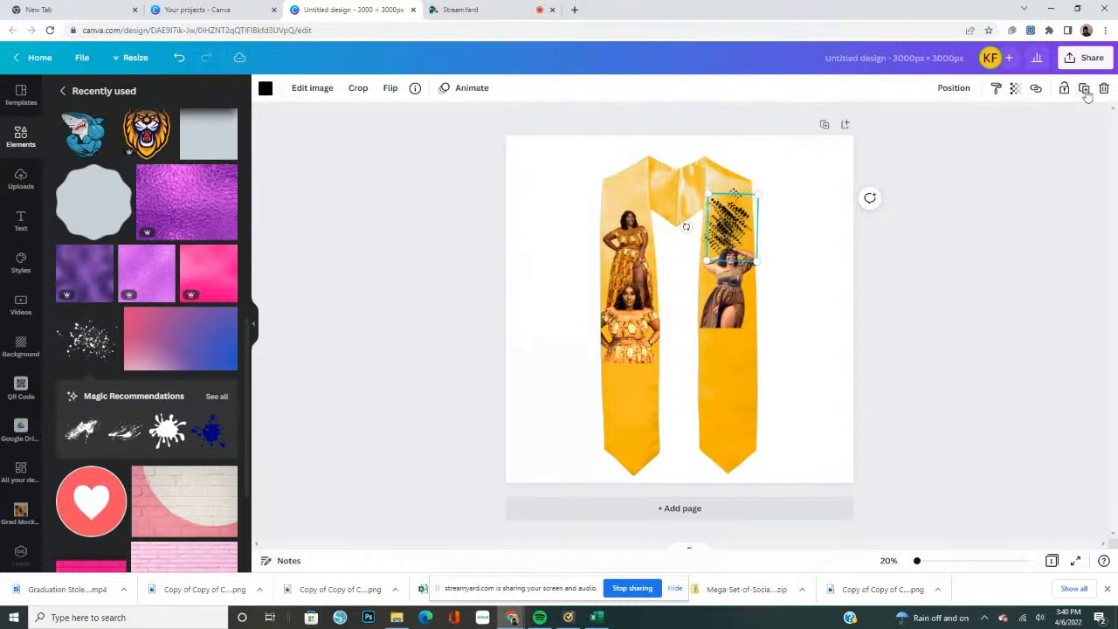
{"action": "left_click", "coordinate": [1086, 94]}
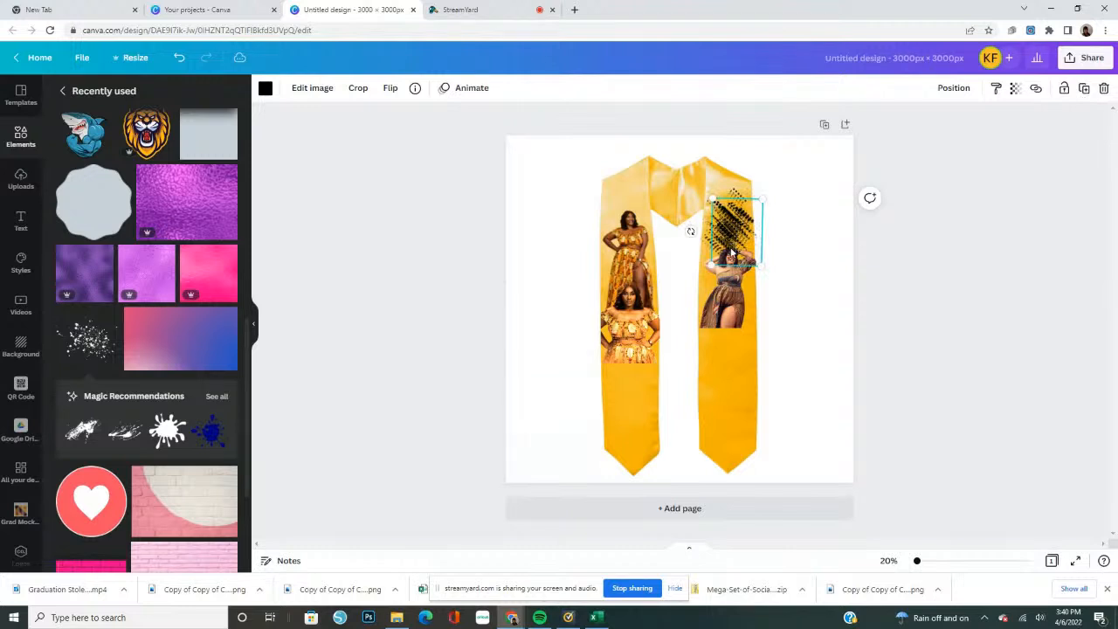
Place two splatter copies below the brown-dress photo on the right panel, enlarging the lower one to about 623 × 467 px
{"action": "left_click_drag", "start_coordinate": [732, 253], "coordinate": [712, 356]}
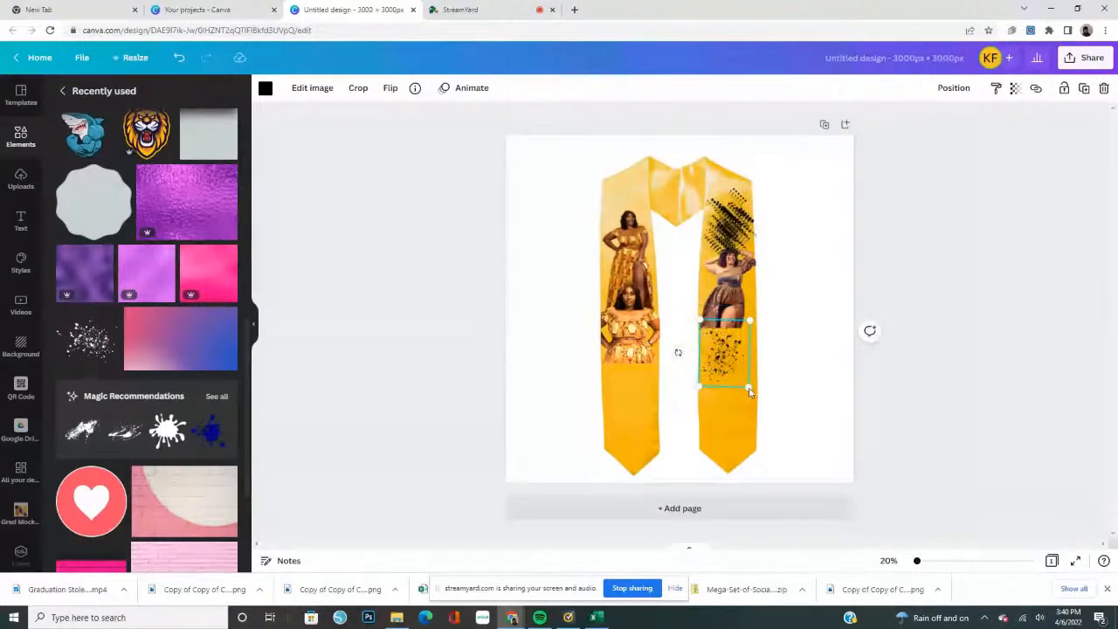
{"action": "left_click_drag", "start_coordinate": [749, 391], "coordinate": [757, 400]}
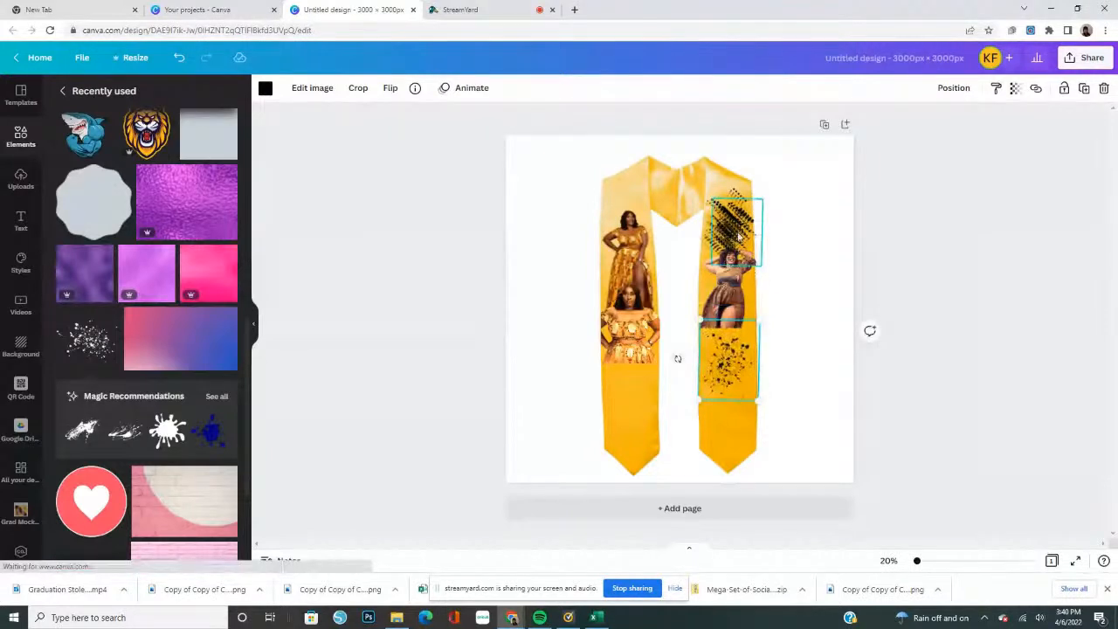
{"action": "left_click_drag", "start_coordinate": [738, 237], "coordinate": [756, 444]}
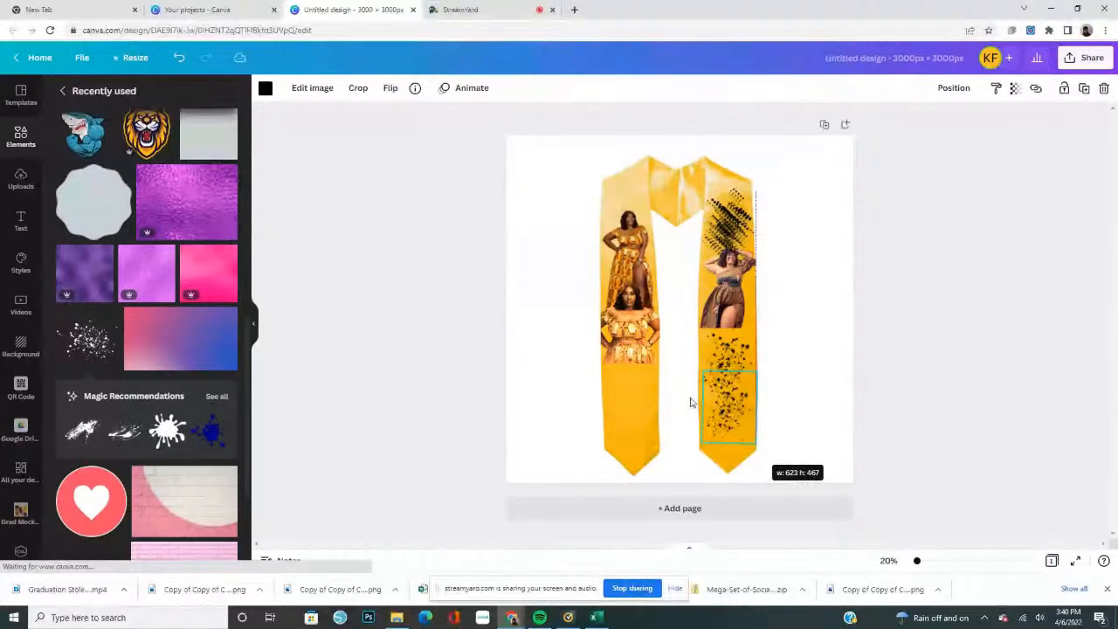
{"action": "left_click_drag", "start_coordinate": [756, 172], "coordinate": [748, 166]}
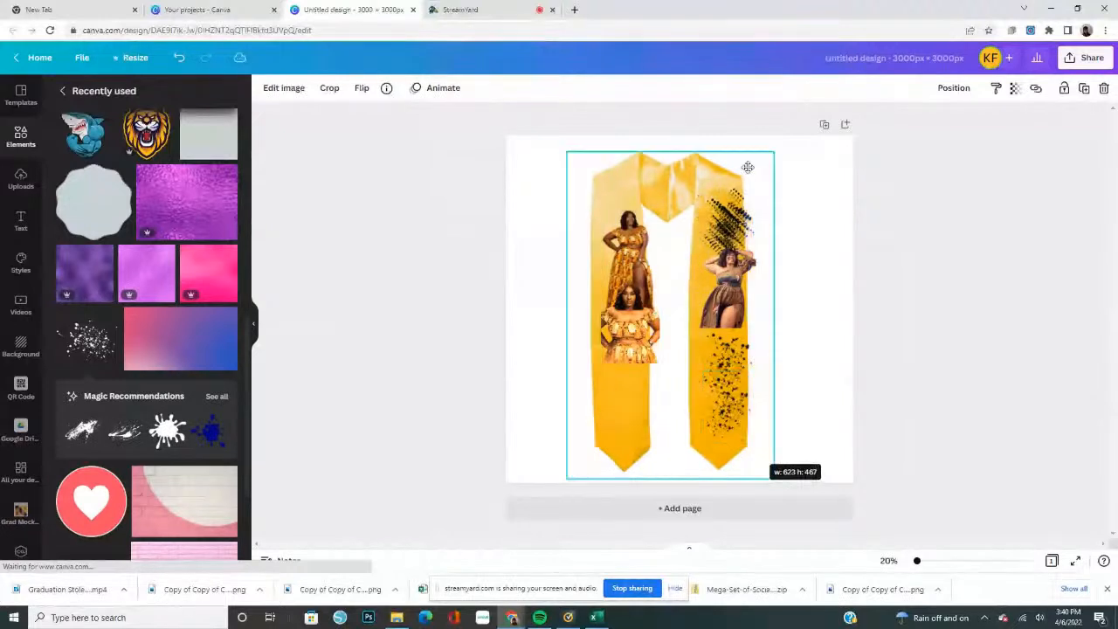
{"action": "left_click", "coordinate": [177, 57]}
Enlarge another splatter copy to the right panel's width and lay it over the brown-dress photo
{"action": "left_click", "coordinate": [735, 231]}
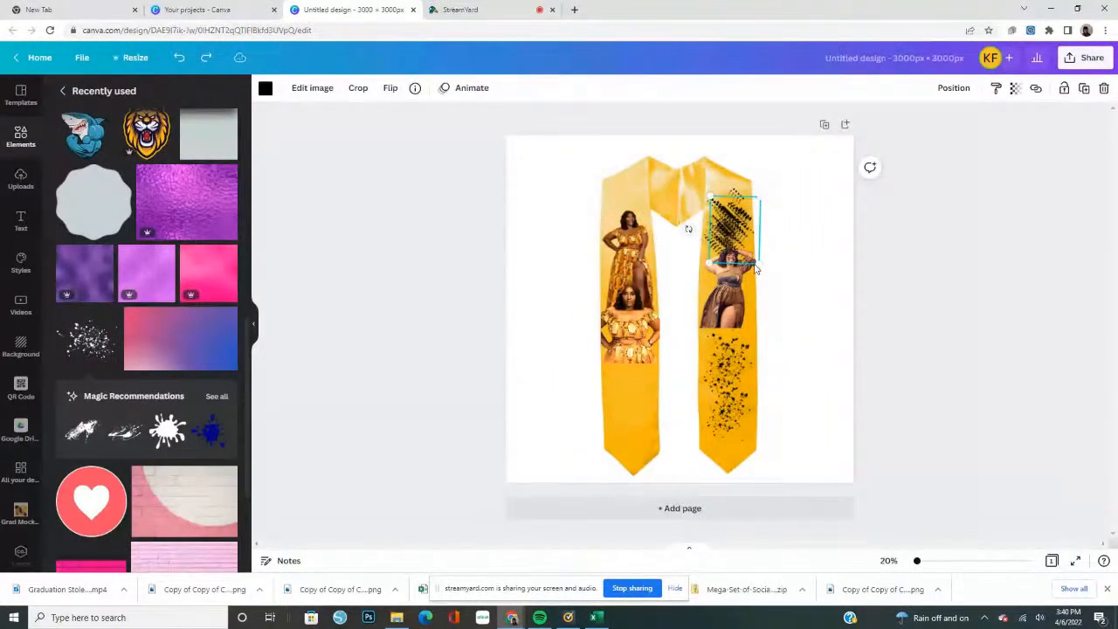
{"action": "left_click_drag", "start_coordinate": [758, 272], "coordinate": [705, 358]}
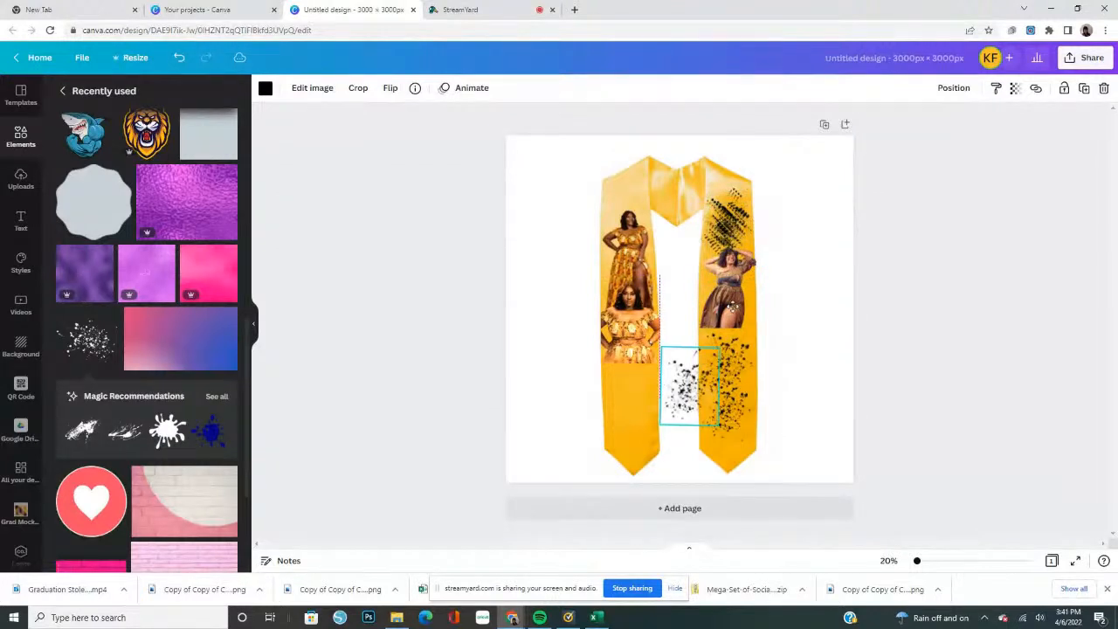
{"action": "left_click", "coordinate": [728, 307]}
{"action": "left_click_drag", "start_coordinate": [722, 308], "coordinate": [722, 307]}
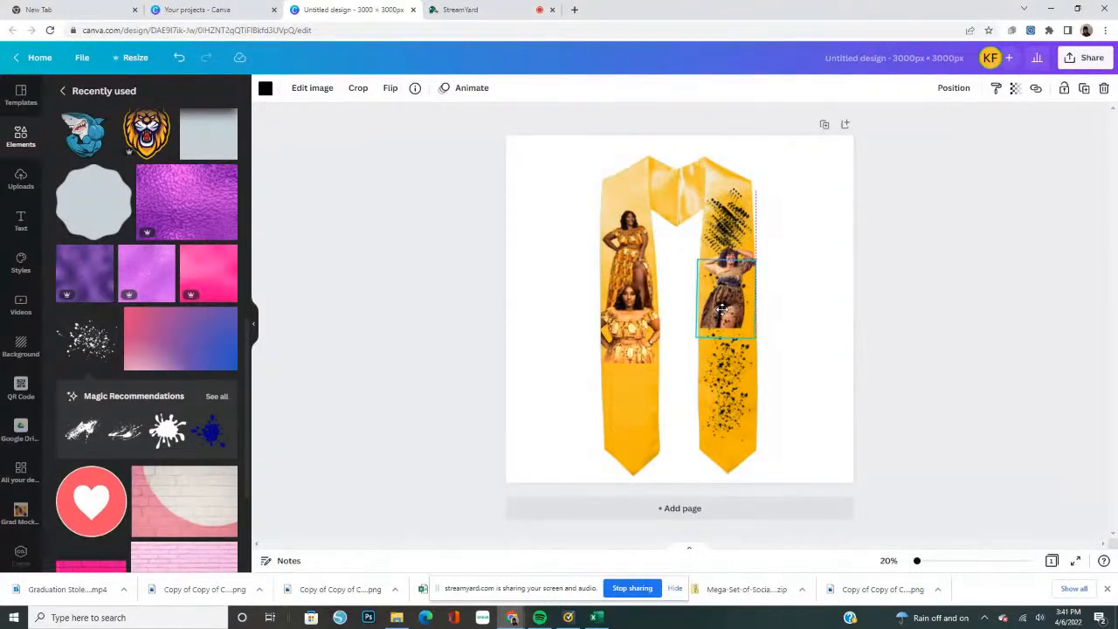
Send the splatter copy over the brown-dress photo backward so it sits behind the photo but in front of the stole
{"action": "left_click", "coordinate": [955, 91]}
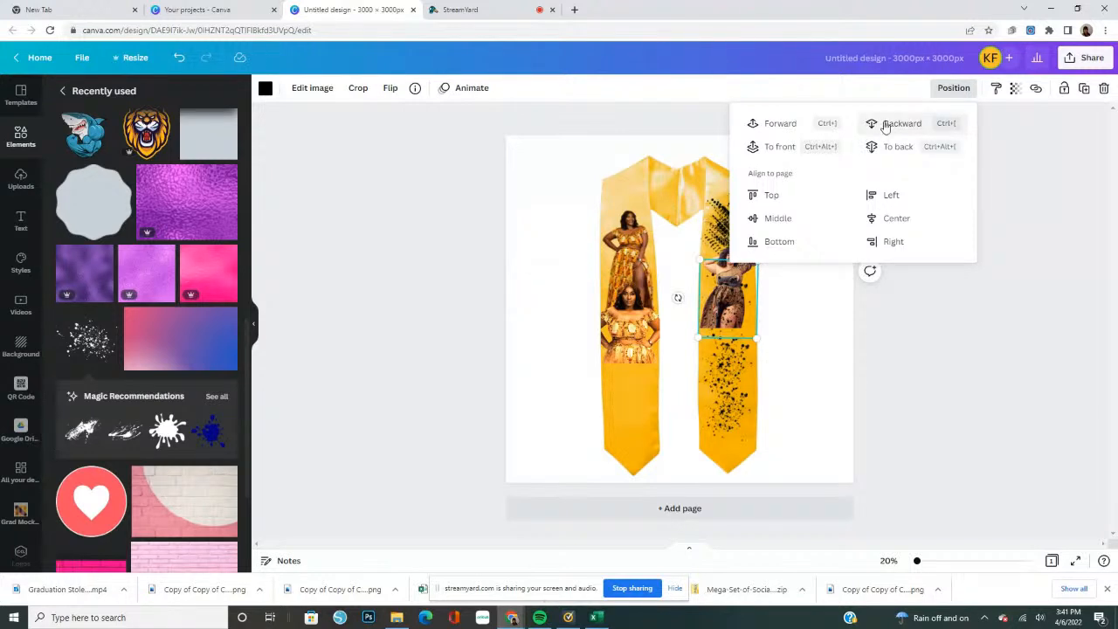
{"action": "left_click", "coordinate": [884, 127]}
{"action": "left_click", "coordinate": [885, 127]}
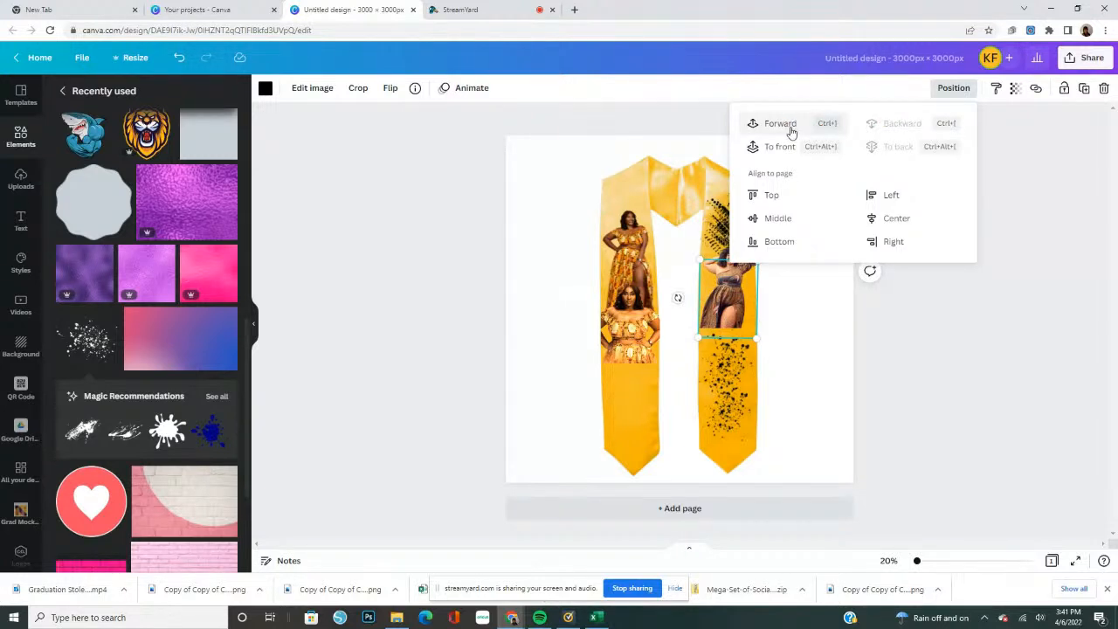
{"action": "left_click", "coordinate": [791, 131]}
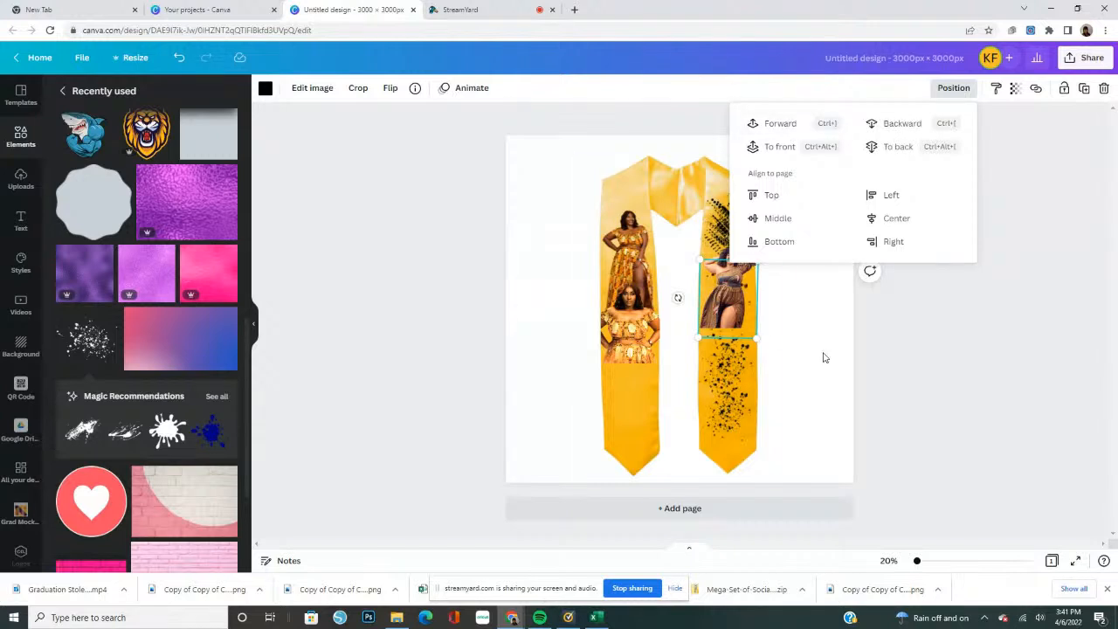
{"action": "left_click", "coordinate": [893, 375]}
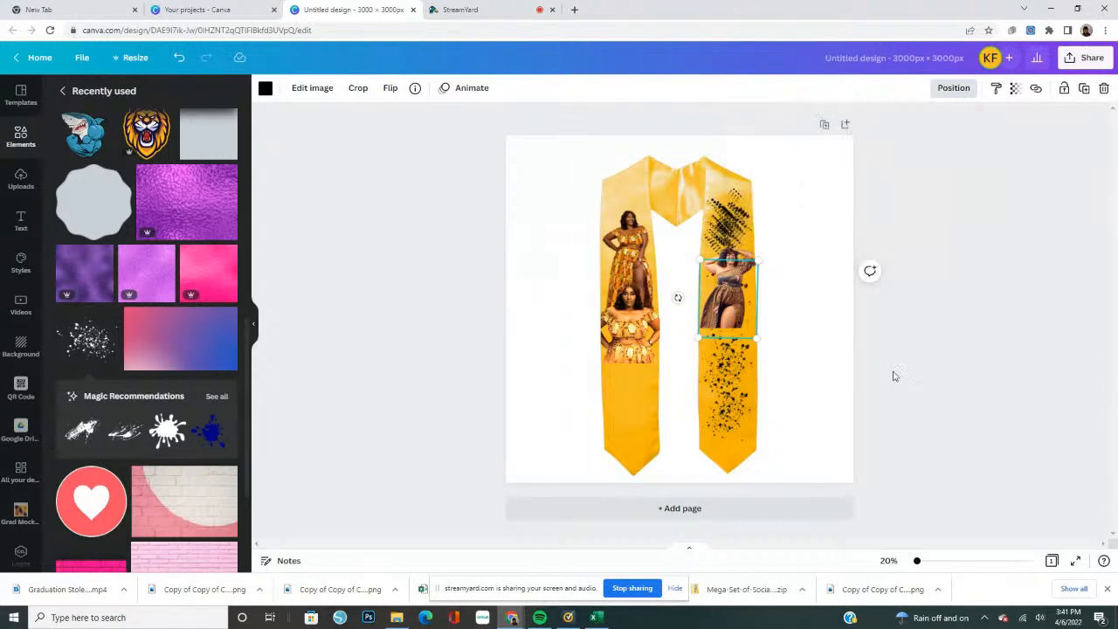
Move one more splatter copy from the upper stack to the lower part of the right panel
{"action": "left_click", "coordinate": [738, 238]}
{"action": "left_click_drag", "start_coordinate": [734, 307], "coordinate": [707, 382]}
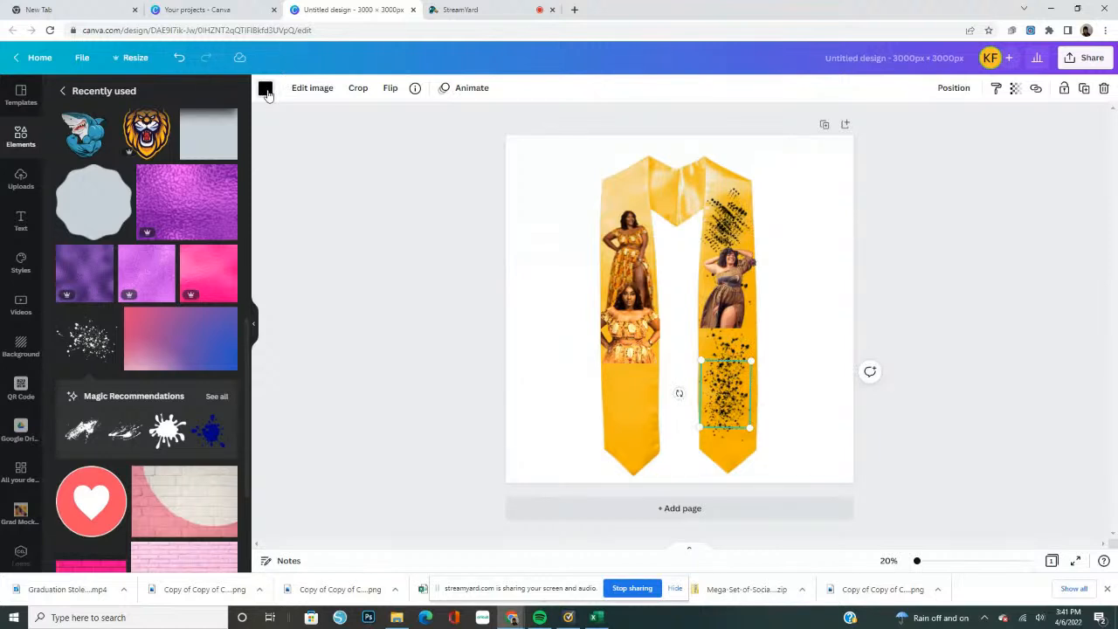
Recolor the black splatter just below the brown-dress photo with the brand palette's bright pink
{"action": "left_click", "coordinate": [266, 90]}
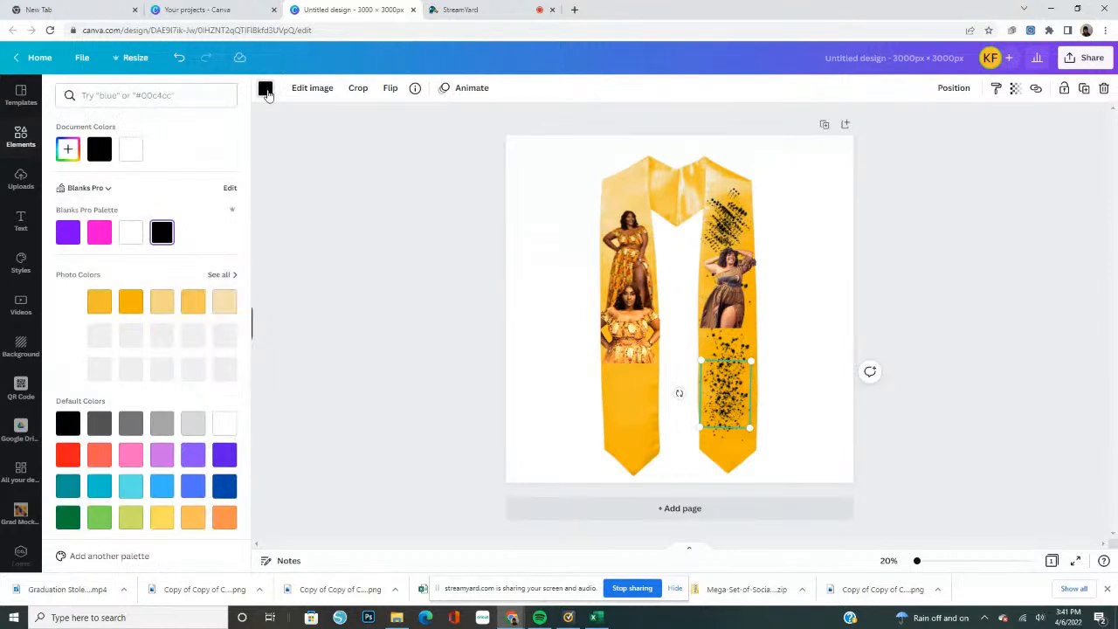
{"action": "left_click", "coordinate": [102, 236]}
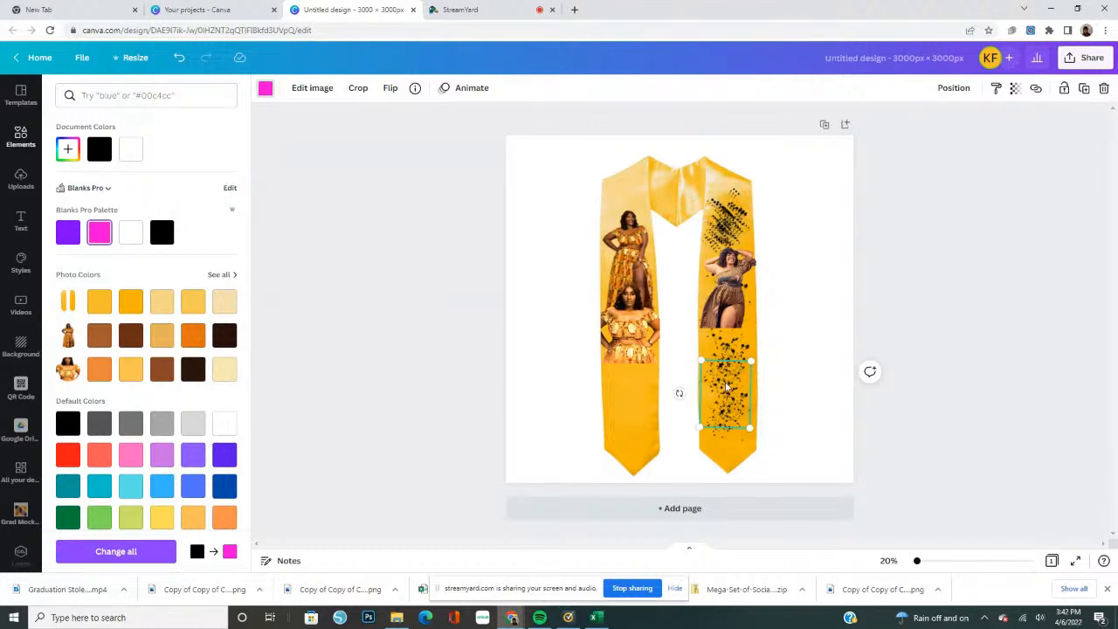
{"action": "mouse_move", "coordinate": [725, 387]}
{"action": "left_mouse_down"}
{"action": "mouse_move", "coordinate": [798, 379]}
{"action": "mouse_move", "coordinate": [723, 387]}
{"action": "left_mouse_up"}
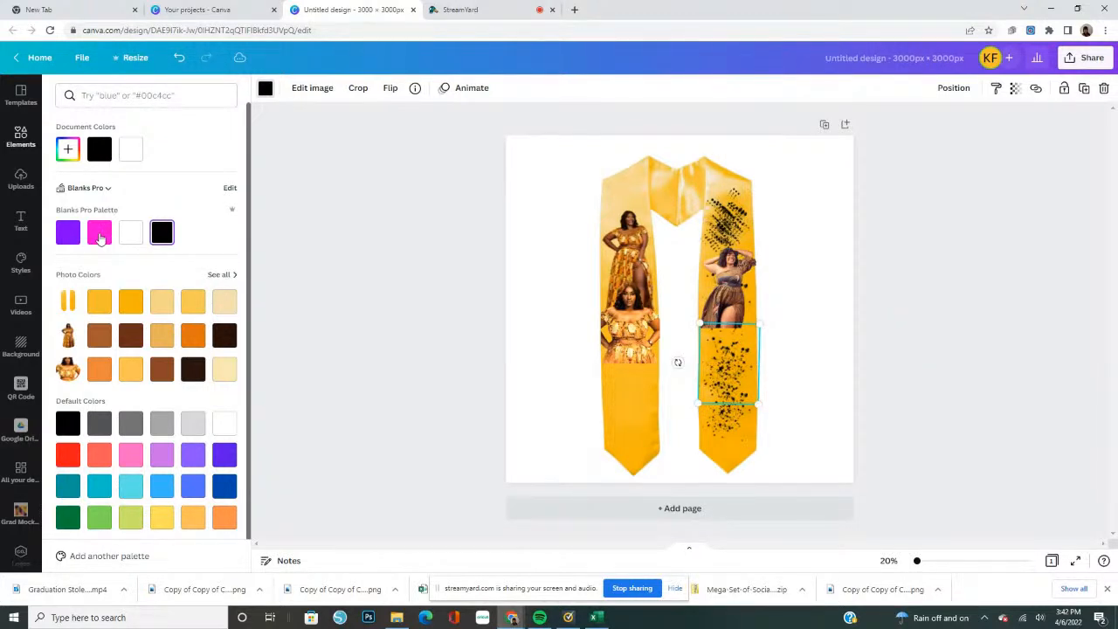
{"action": "left_click", "coordinate": [100, 234]}
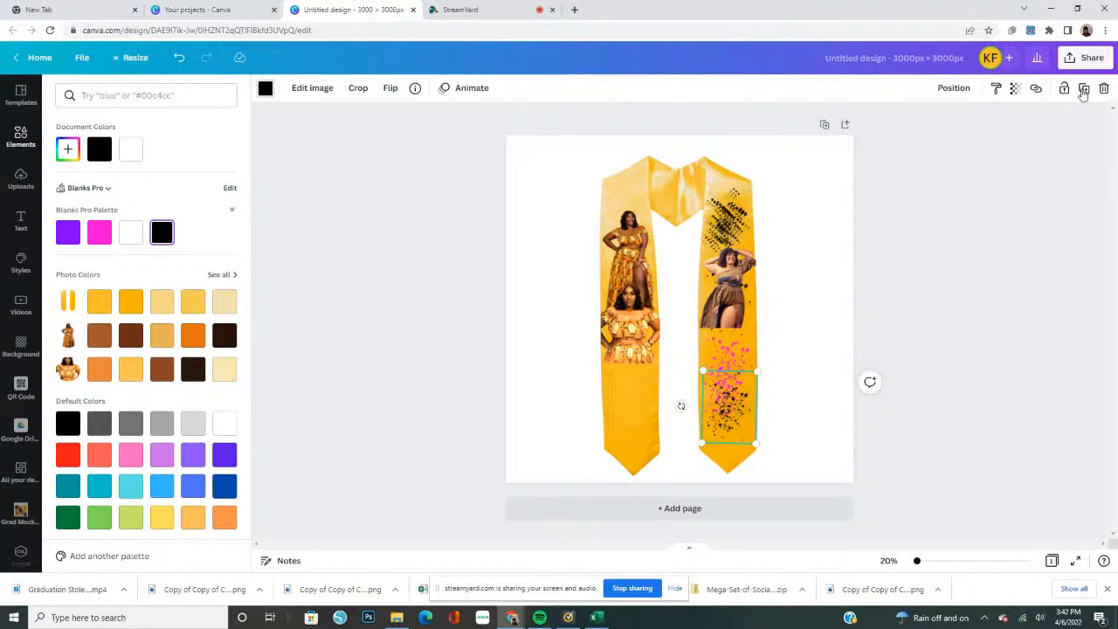
Duplicate the lowest black splatter onto the pink one, and lay a copy of the pink splatter over the brown-dress photo
{"action": "left_click", "coordinate": [1082, 90]}
{"action": "left_click_drag", "start_coordinate": [728, 408], "coordinate": [725, 345]}
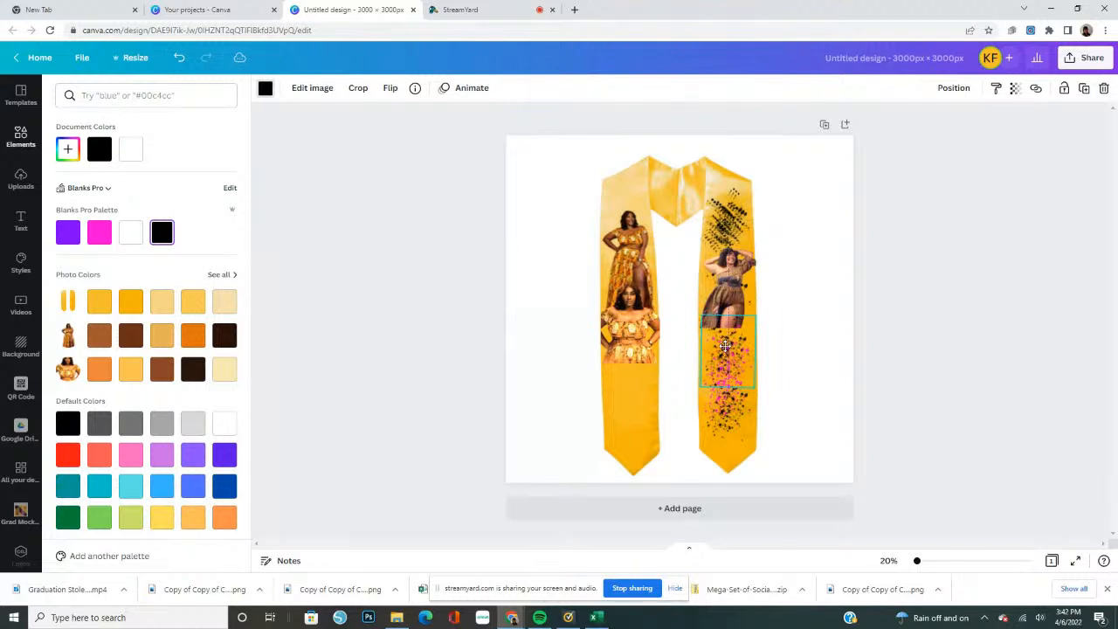
{"action": "left_click_drag", "start_coordinate": [704, 395], "coordinate": [705, 395]}
{"action": "left_click", "coordinate": [712, 399]}
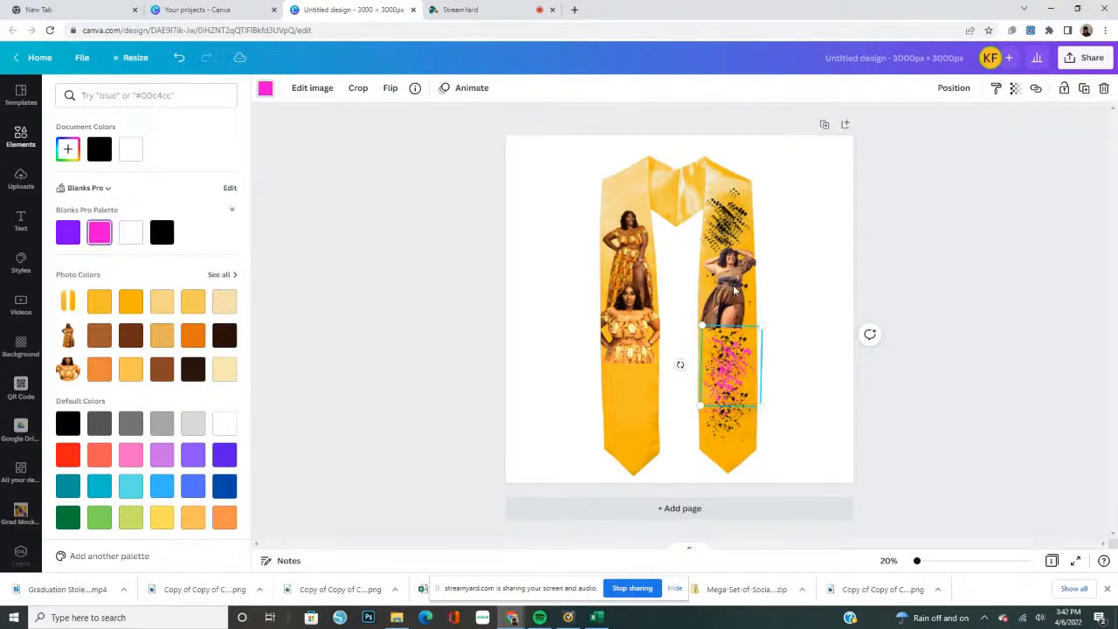
{"action": "left_click", "coordinate": [725, 225]}
{"action": "left_click_drag", "start_coordinate": [725, 225], "coordinate": [724, 285]}
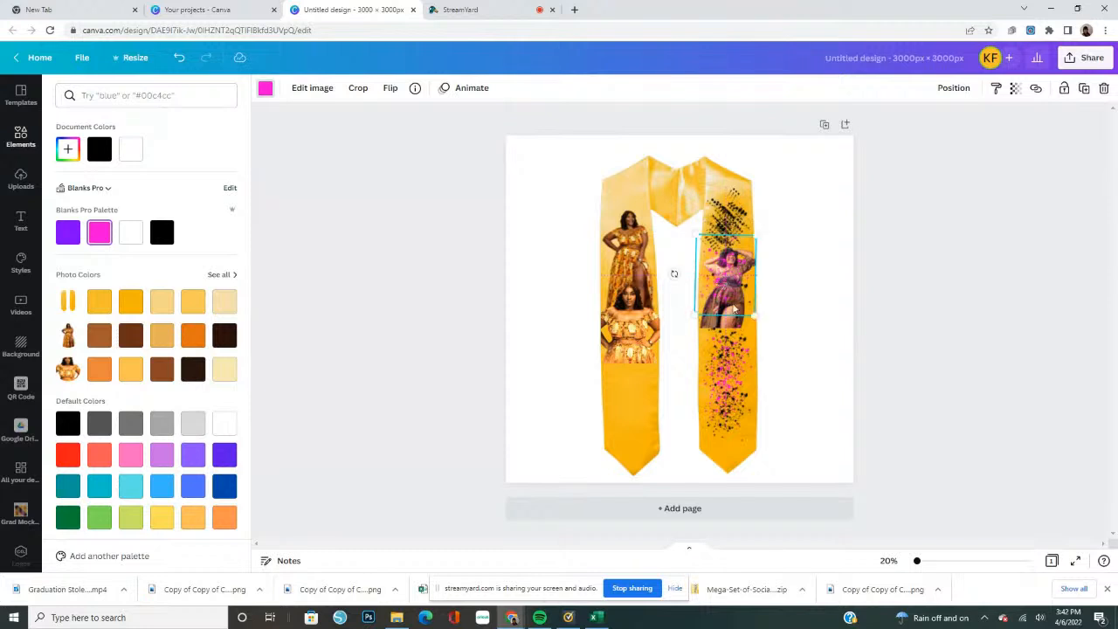
Move a black splatter from the right panel's upper stack onto the brown-dress photo and delete a surplus one from the stack
{"action": "left_click", "coordinate": [730, 225]}
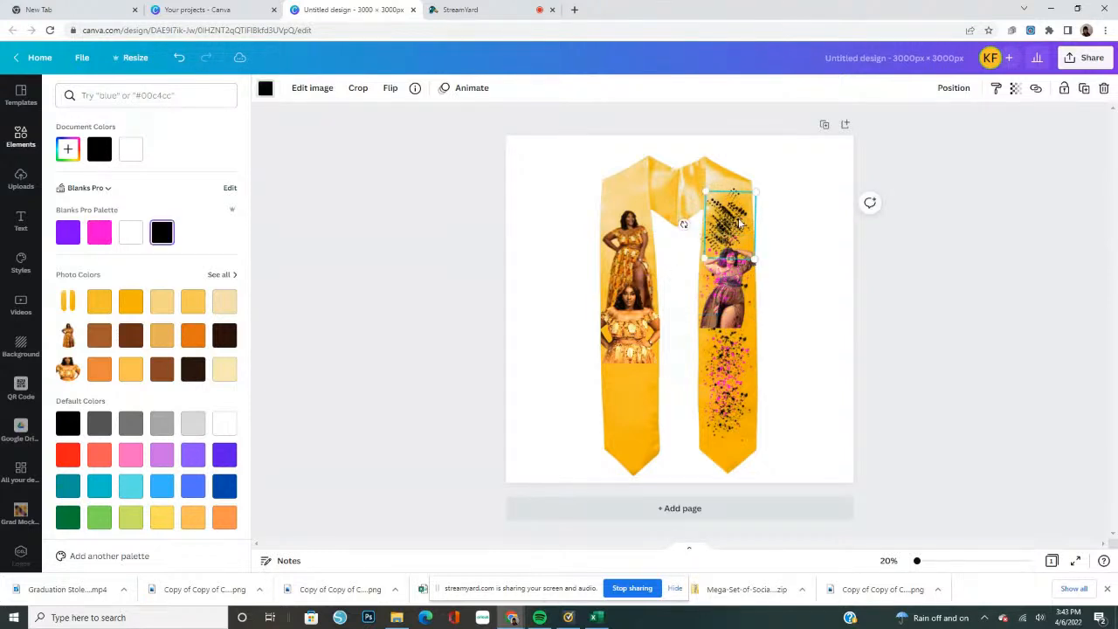
{"action": "left_click_drag", "start_coordinate": [739, 223], "coordinate": [737, 277]}
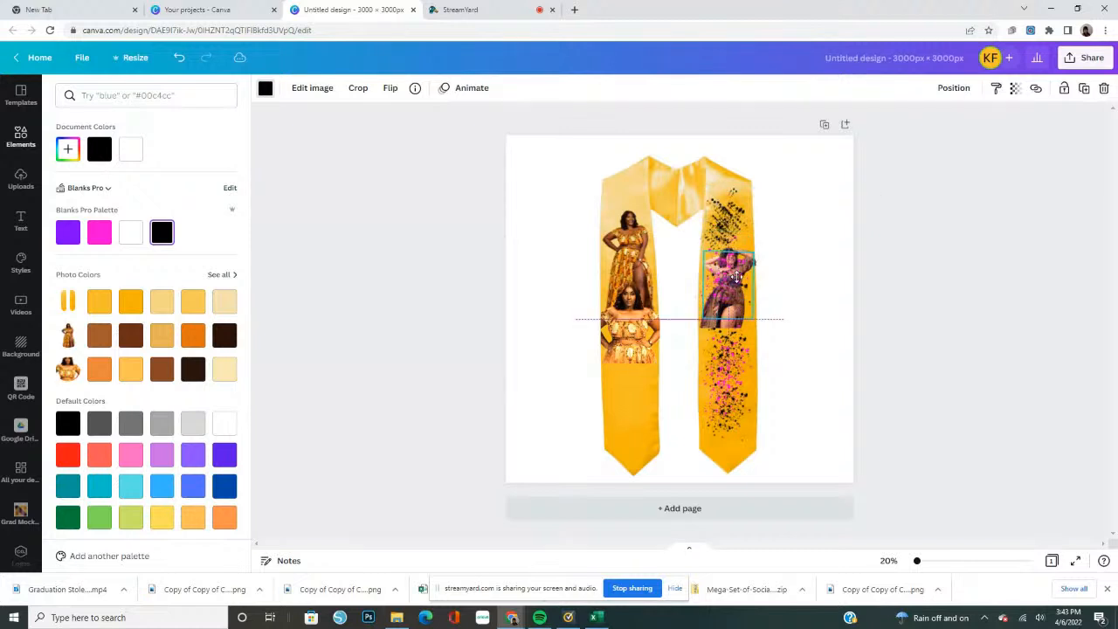
{"action": "left_click", "coordinate": [732, 239]}
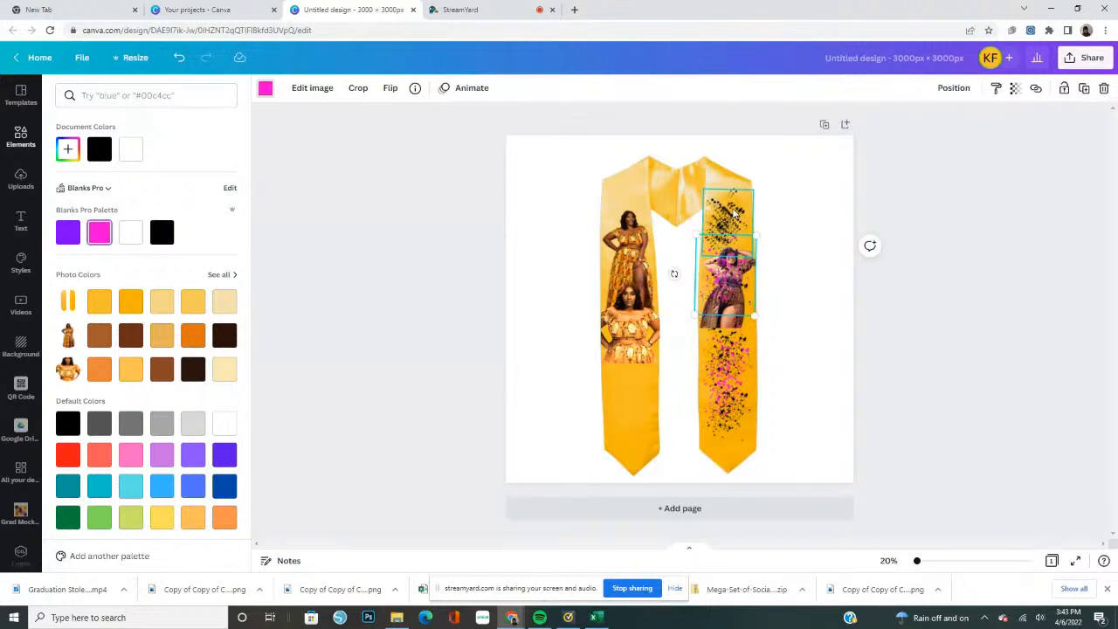
{"action": "left_click", "coordinate": [731, 213]}
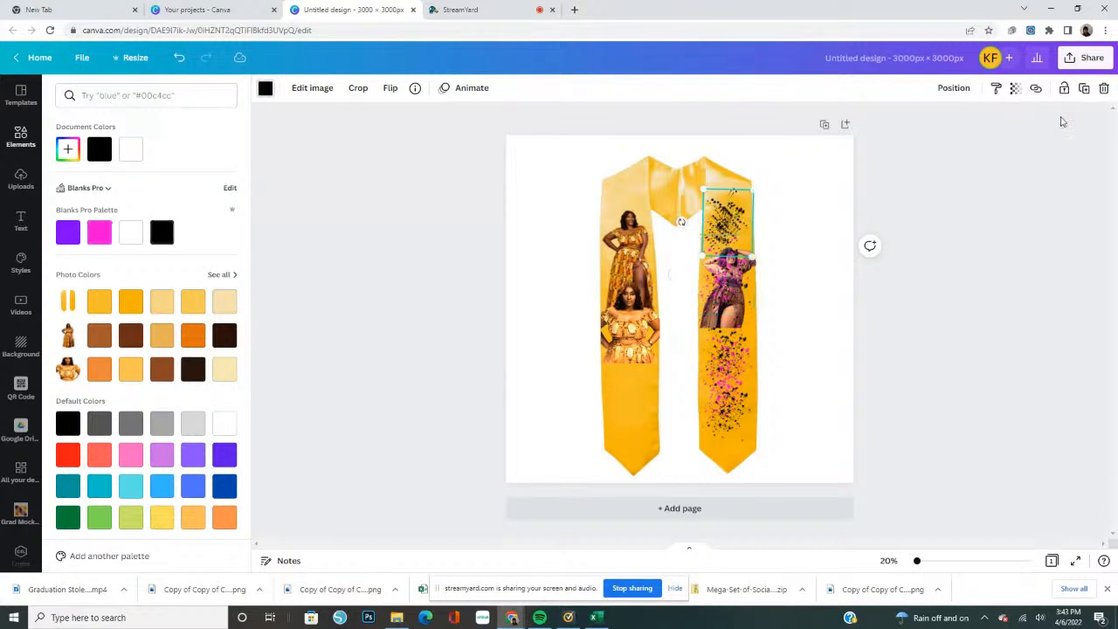
{"action": "left_click", "coordinate": [1104, 90]}
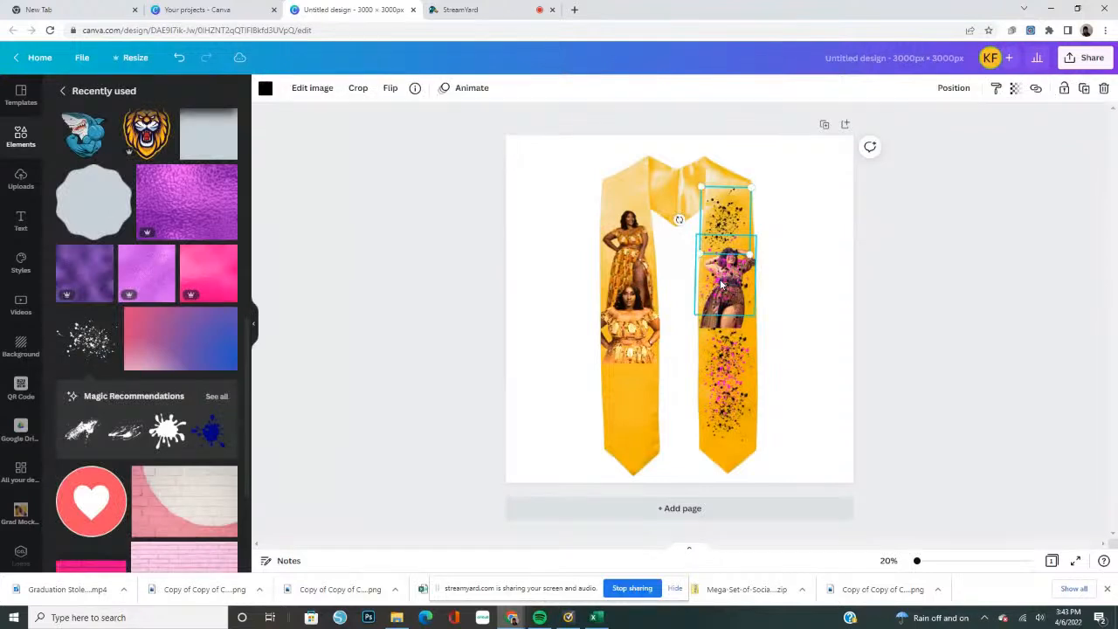
Place a pink splatter copy over the black ones at the right panel's upper end and flip it horizontally and vertically
{"action": "left_click", "coordinate": [736, 304]}
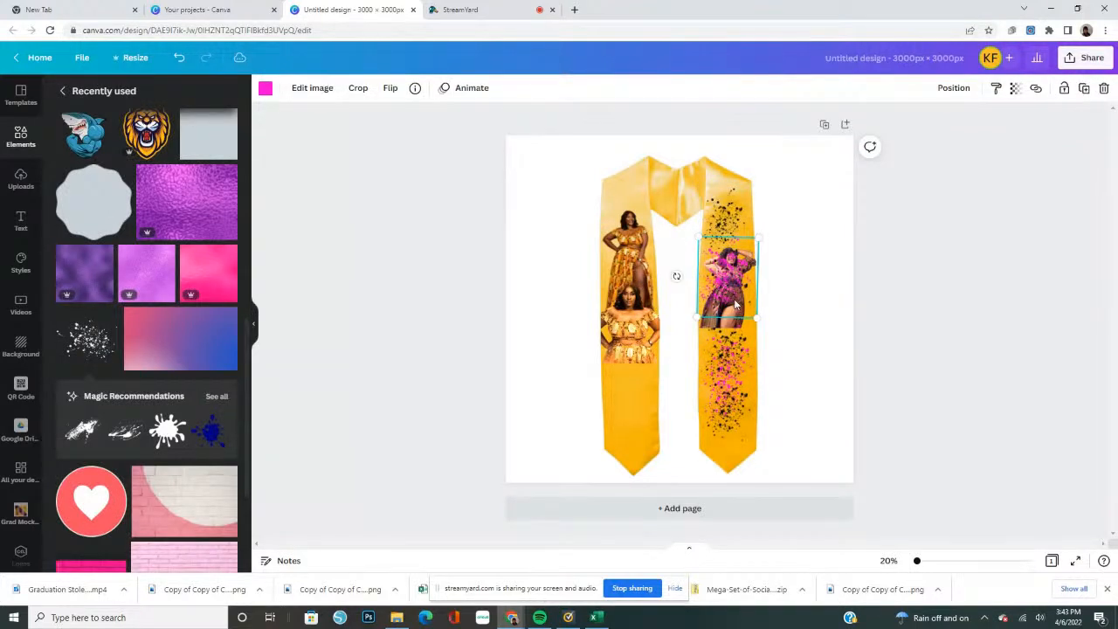
{"action": "left_click_drag", "start_coordinate": [736, 303], "coordinate": [731, 217]}
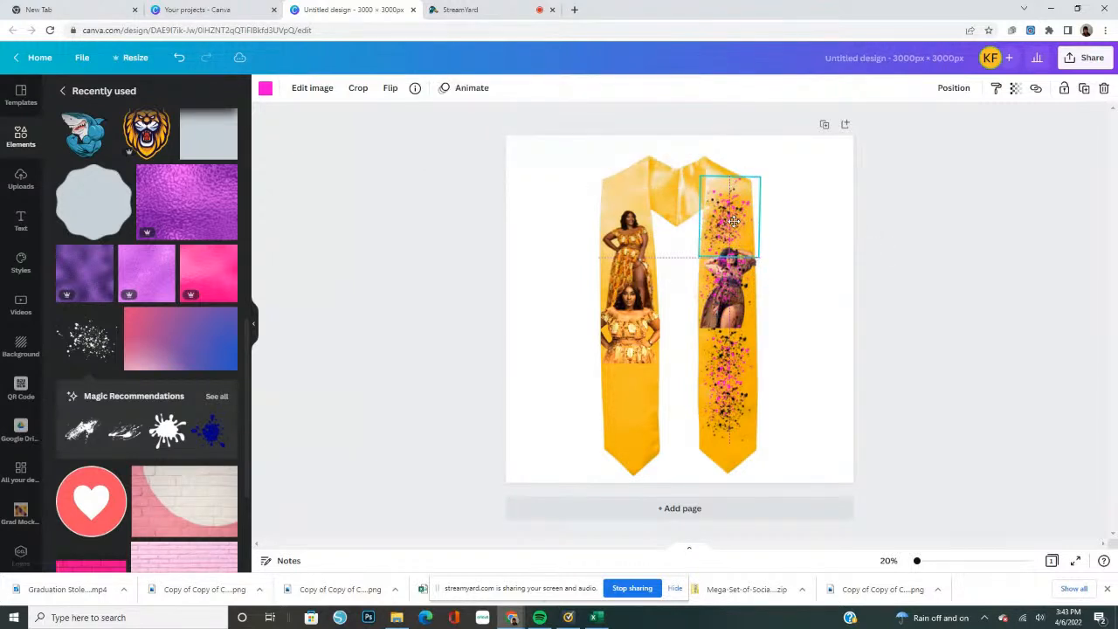
{"action": "left_click", "coordinate": [390, 91]}
{"action": "left_click", "coordinate": [424, 122]}
{"action": "left_click", "coordinate": [418, 145]}
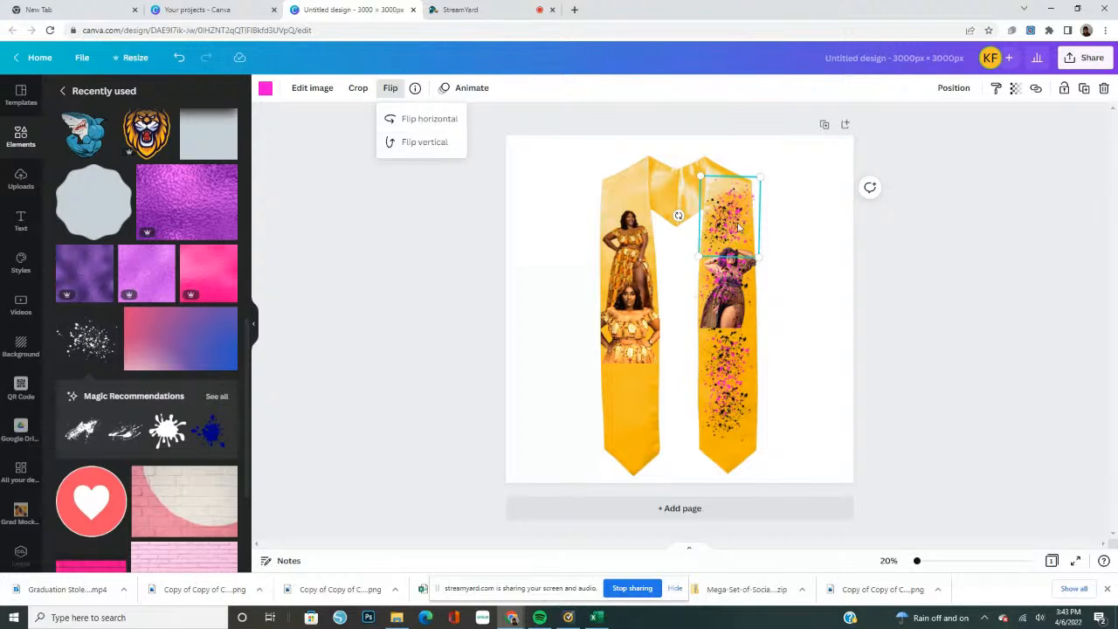
{"action": "left_click_drag", "start_coordinate": [738, 228], "coordinate": [733, 218]}
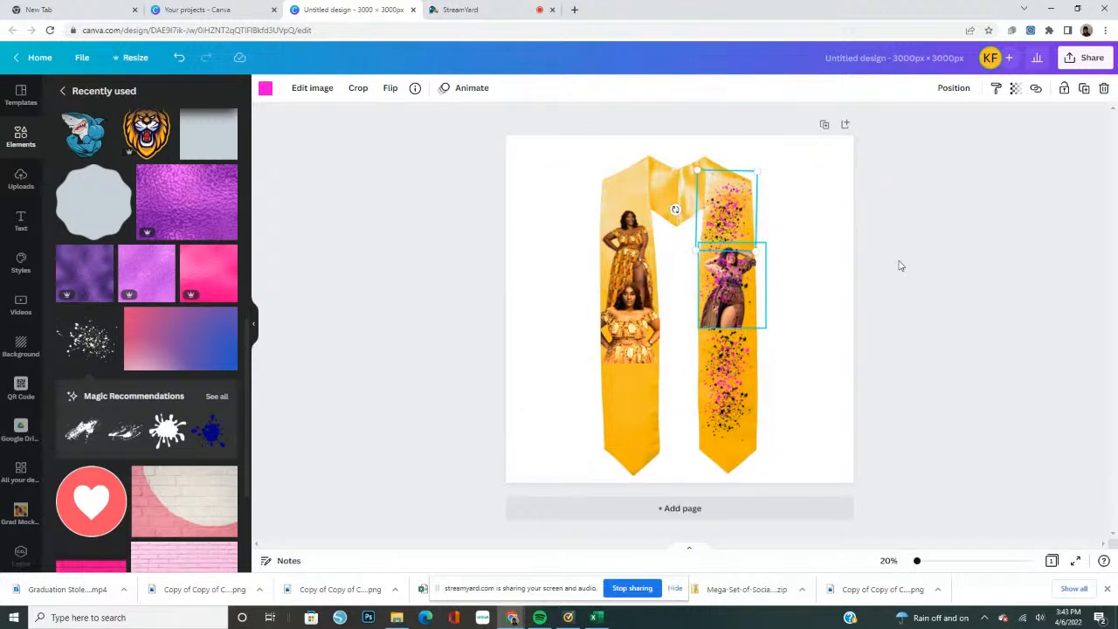
Bring the brown-dress photo in front of the pink and black splatters that cover it
{"action": "left_click", "coordinate": [700, 328]}
{"action": "left_click", "coordinate": [733, 321]}
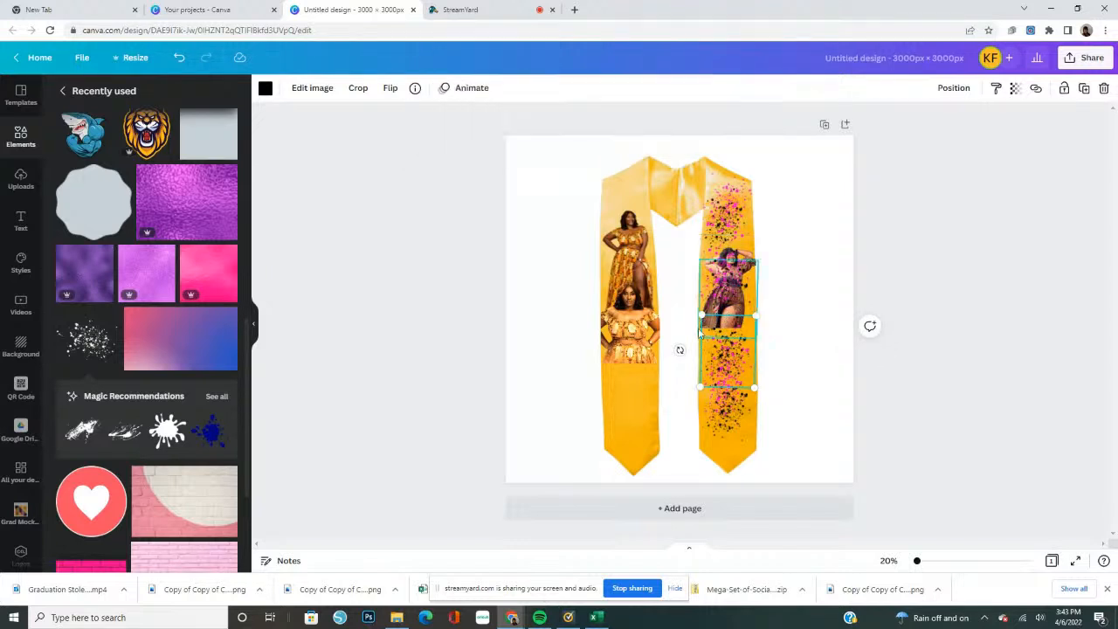
{"action": "left_click", "coordinate": [700, 332]}
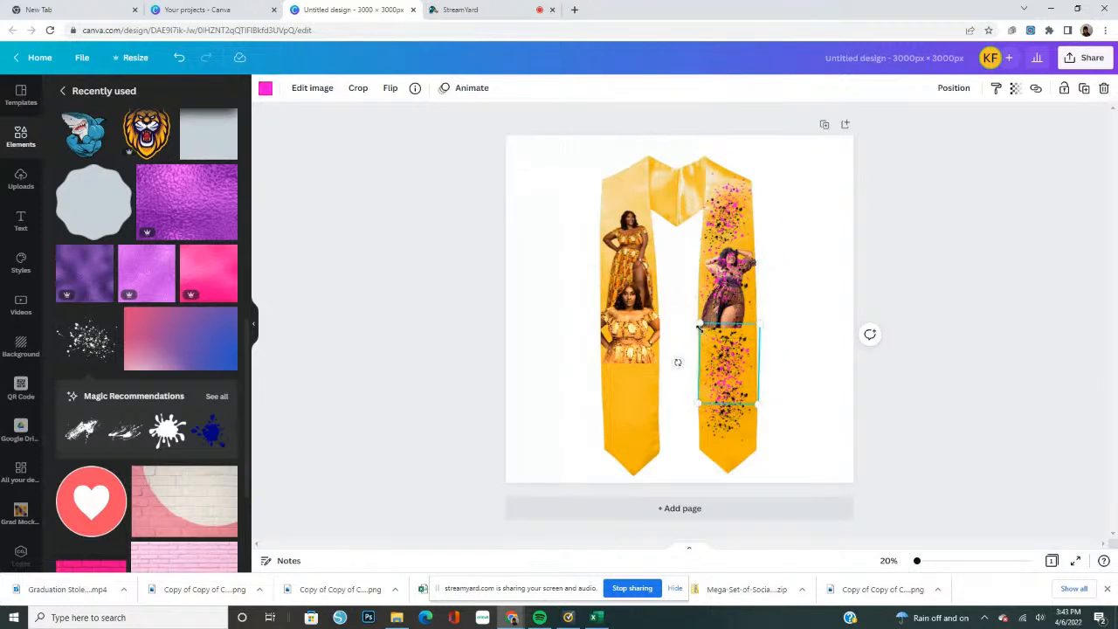
{"action": "left_click", "coordinate": [494, 374]}
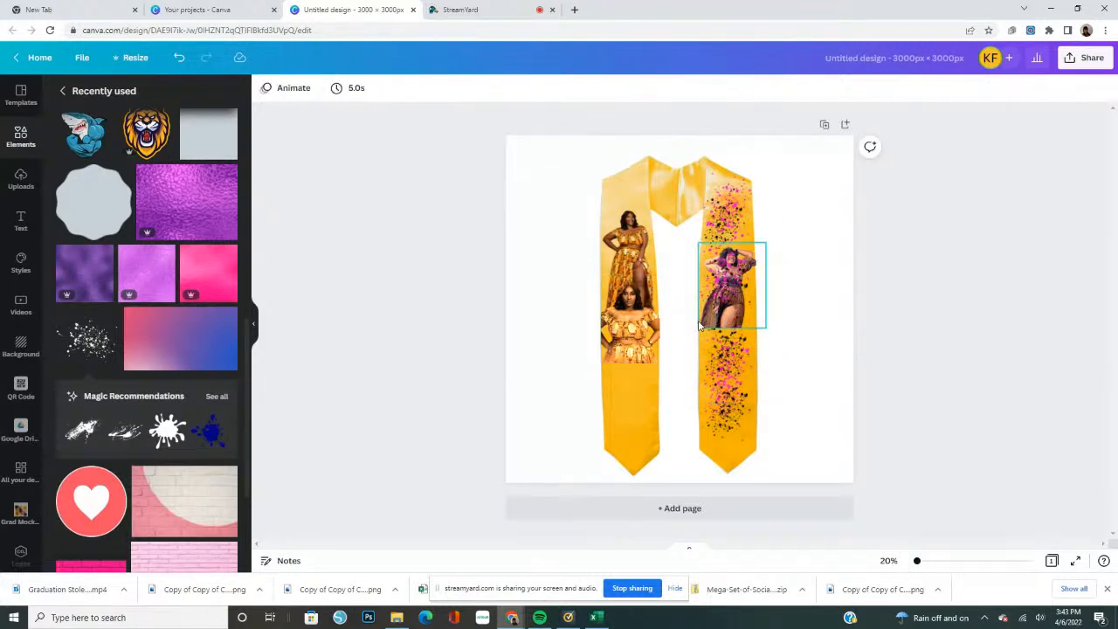
{"action": "left_click", "coordinate": [700, 325]}
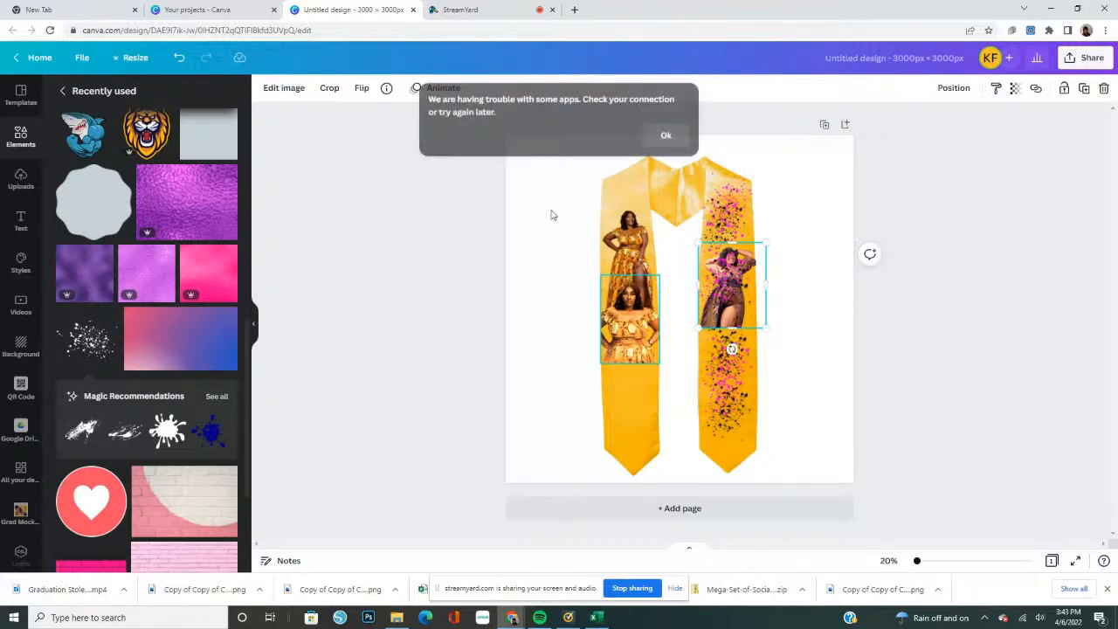
{"action": "left_click", "coordinate": [667, 136]}
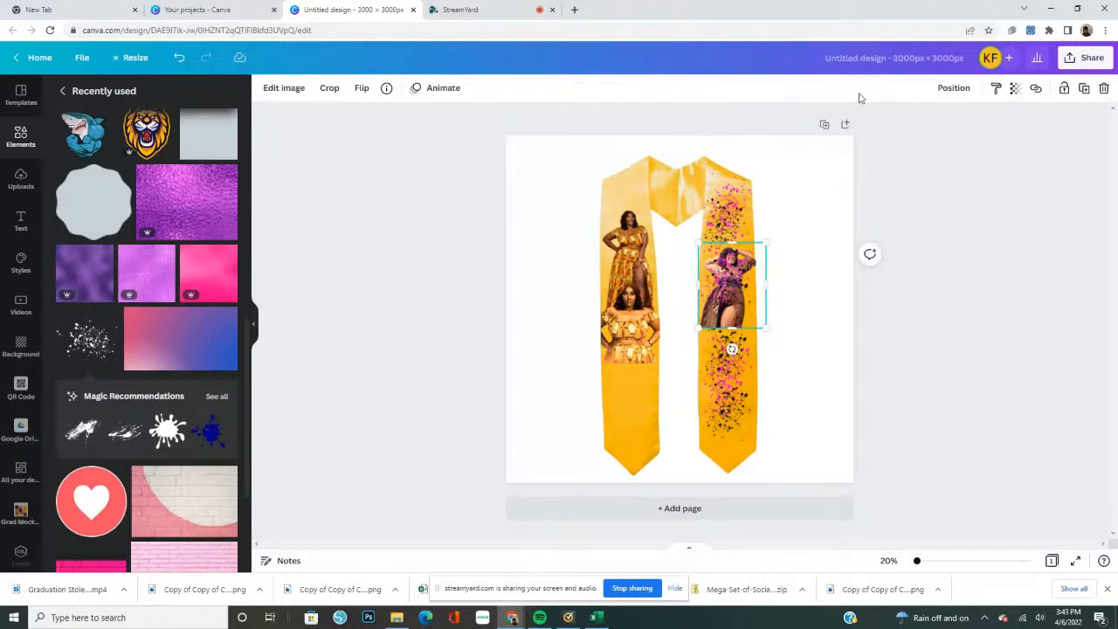
{"action": "left_click", "coordinate": [953, 91]}
{"action": "left_click", "coordinate": [777, 146]}
{"action": "left_click", "coordinate": [954, 335]}
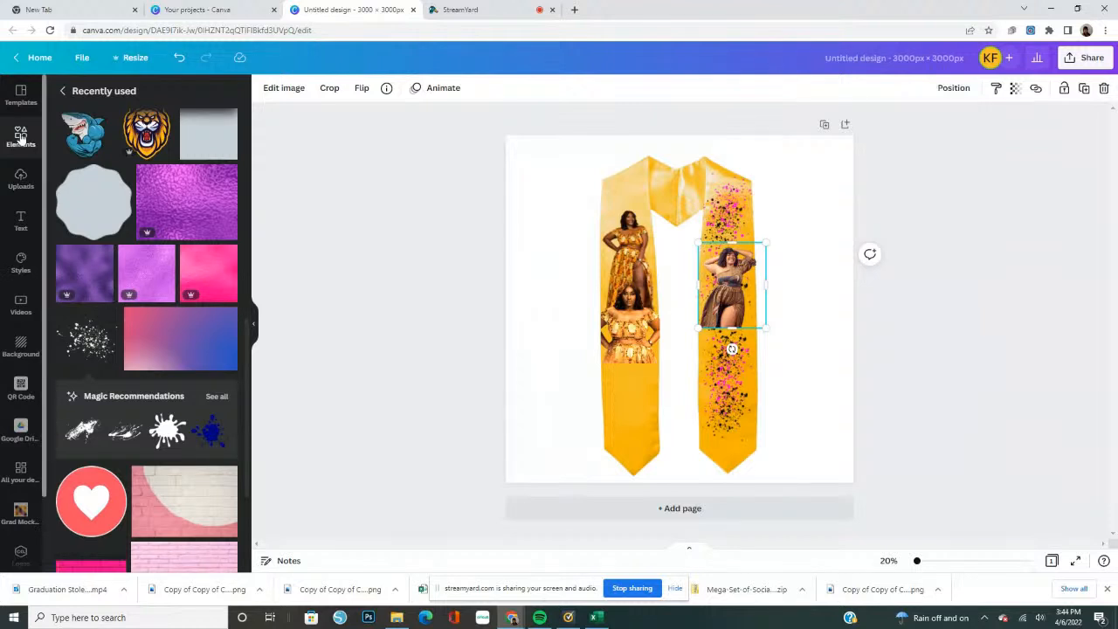
Add one square shape, flatten it into a thin bar and move it to the lower edge of the brown-dress photo
{"action": "left_click", "coordinate": [21, 137]}
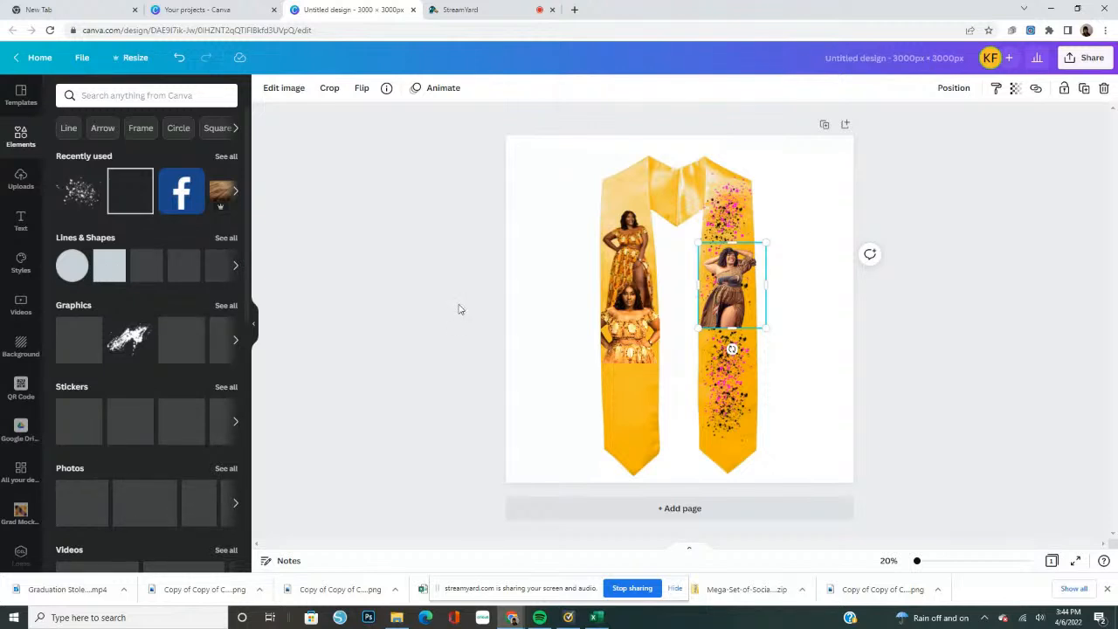
{"action": "left_click_drag", "start_coordinate": [648, 306], "coordinate": [738, 358]}
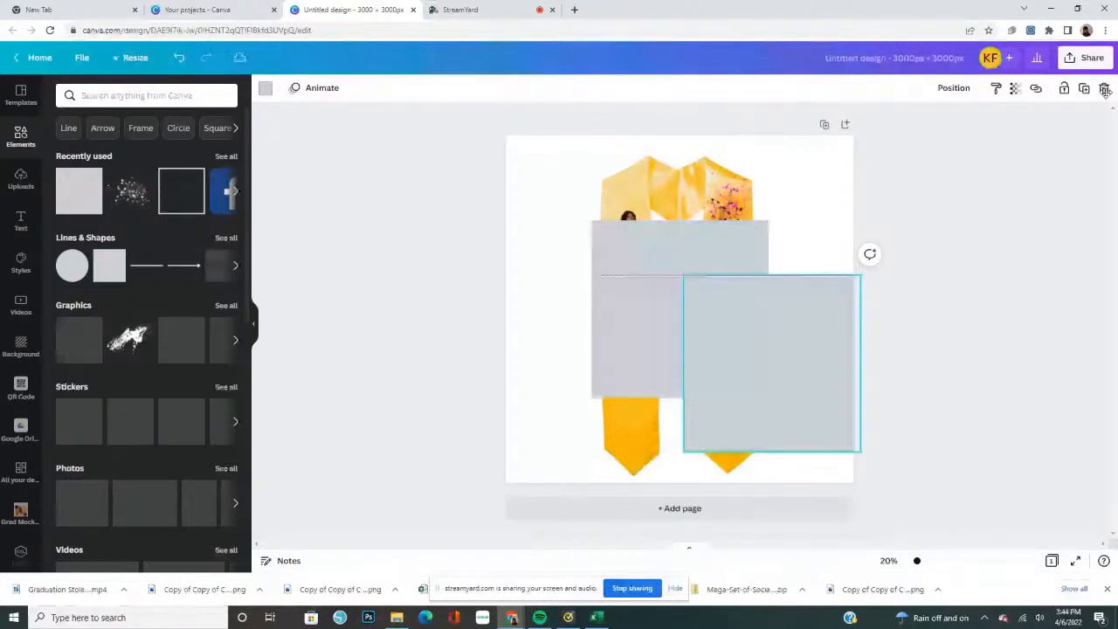
{"action": "left_click", "coordinate": [1105, 90]}
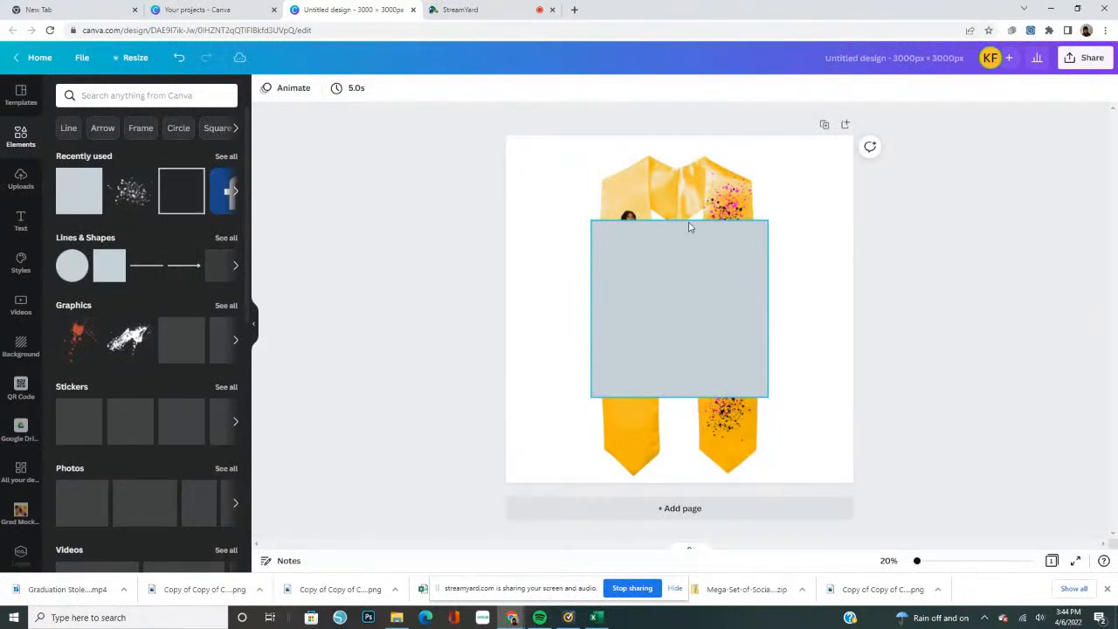
{"action": "left_click", "coordinate": [676, 278]}
{"action": "left_click_drag", "start_coordinate": [678, 221], "coordinate": [674, 382]}
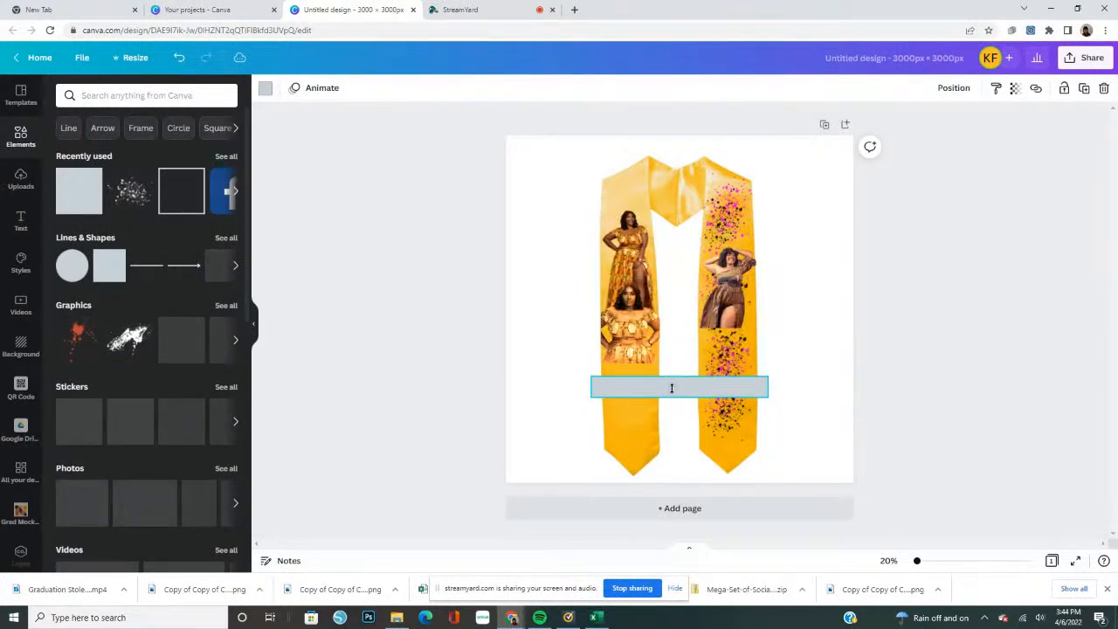
{"action": "left_click", "coordinate": [669, 389]}
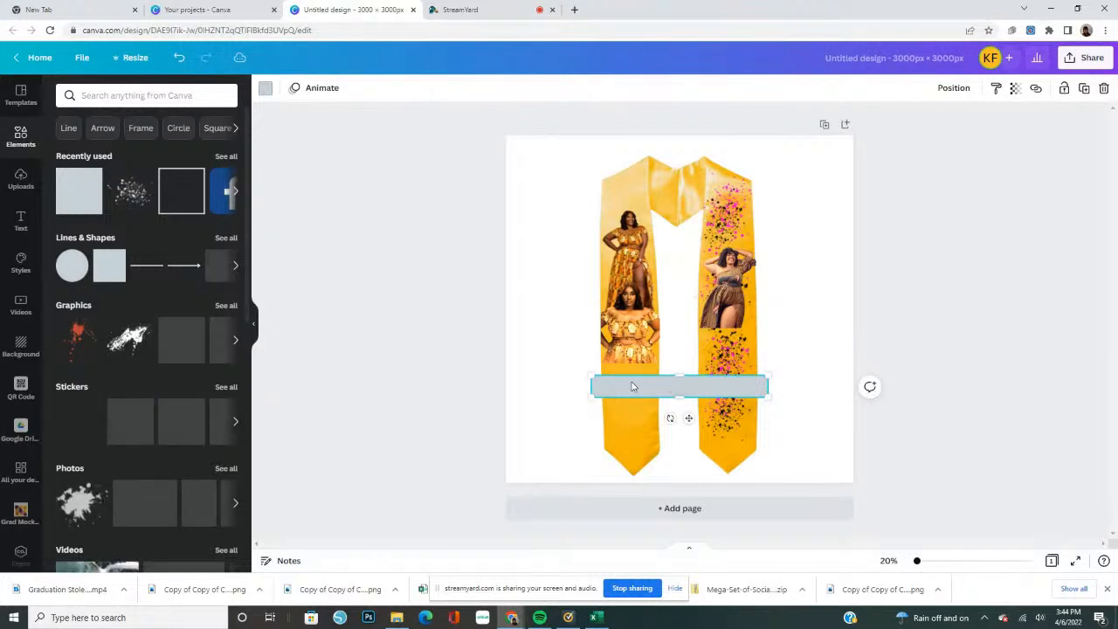
{"action": "left_click_drag", "start_coordinate": [666, 383], "coordinate": [753, 335]}
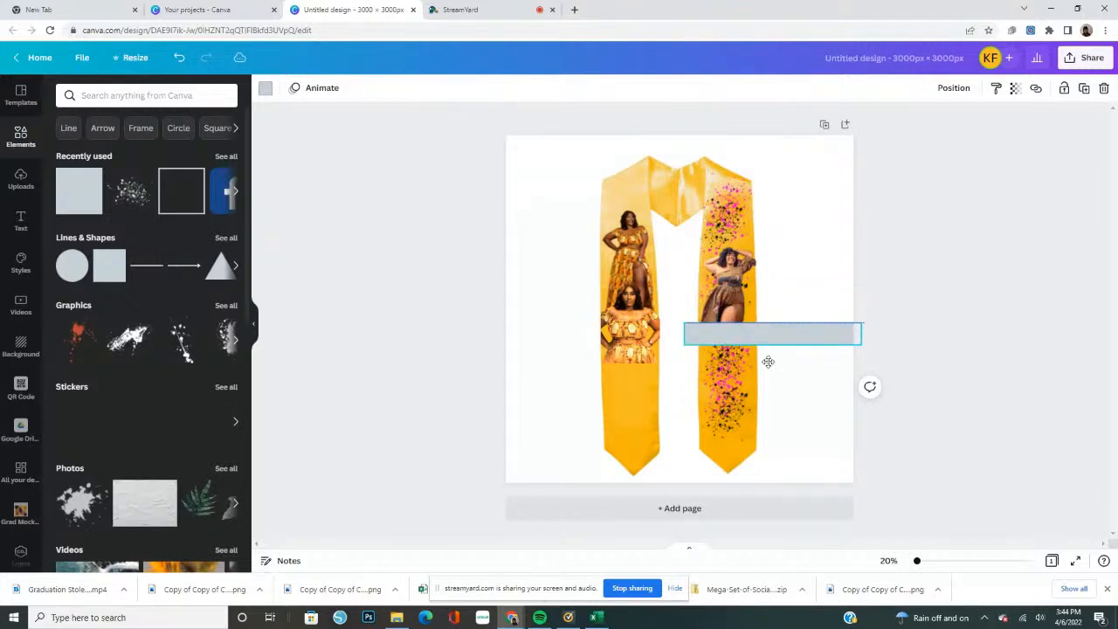
Tilt the bar slightly upward to the right and lay it diagonally across the bottom of the brown-dress photo
{"action": "mouse_move", "coordinate": [764, 365]}
{"action": "left_mouse_down"}
{"action": "mouse_move", "coordinate": [791, 361]}
{"action": "mouse_move", "coordinate": [795, 377]}
{"action": "mouse_move", "coordinate": [786, 365]}
{"action": "left_mouse_up"}
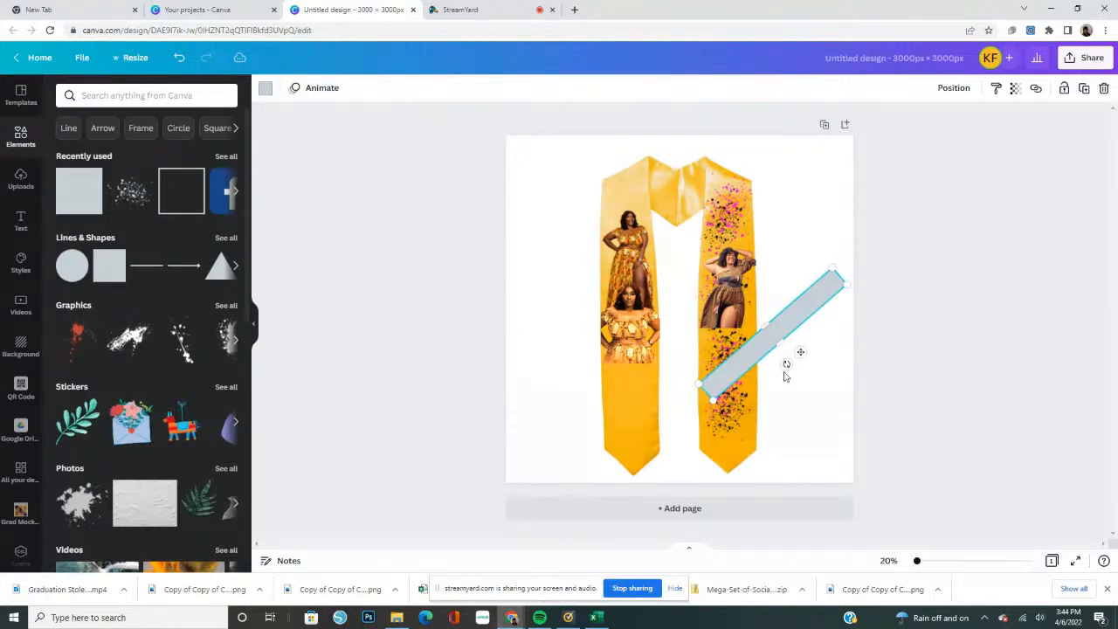
{"action": "left_click_drag", "start_coordinate": [784, 372], "coordinate": [784, 339]}
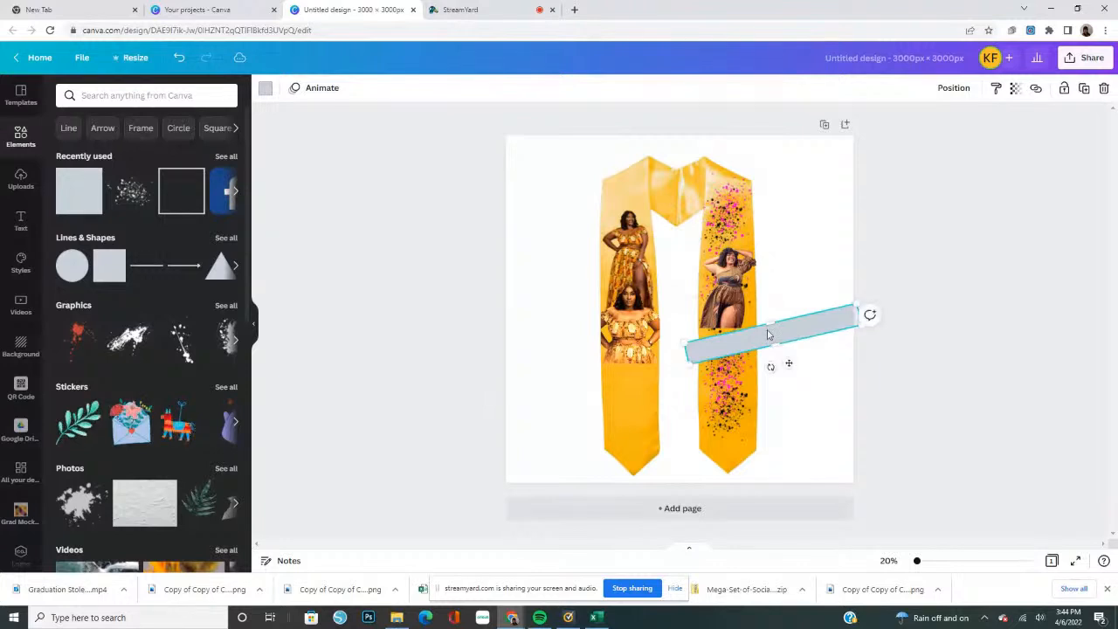
{"action": "left_click_drag", "start_coordinate": [781, 336], "coordinate": [759, 326]}
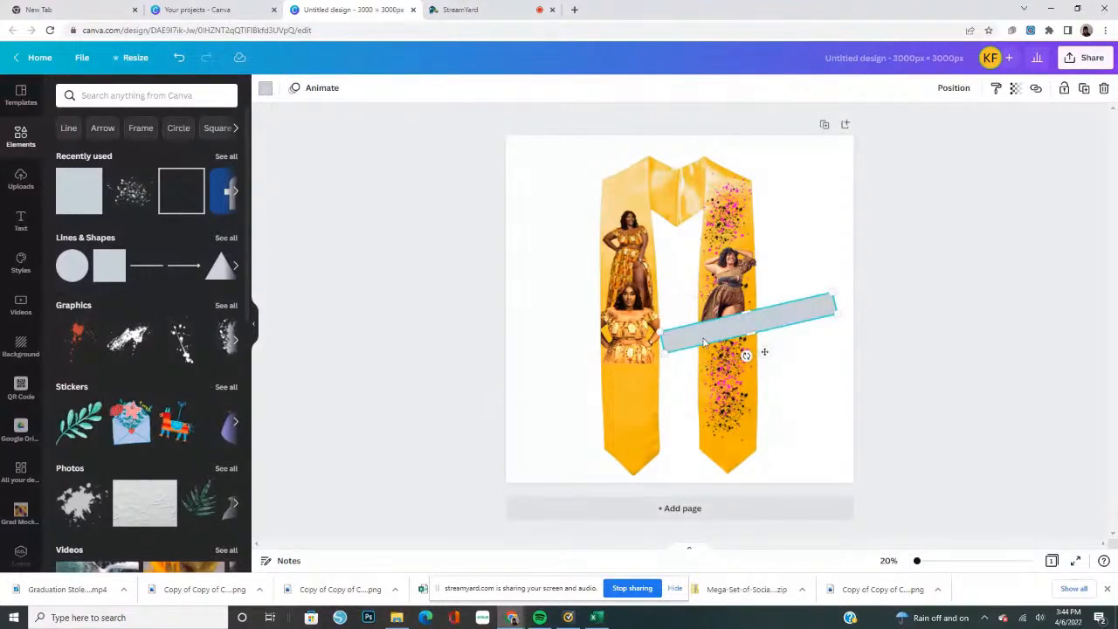
Fill the tilted bar with white from the brand palette and deselect it
{"action": "left_click", "coordinate": [263, 90]}
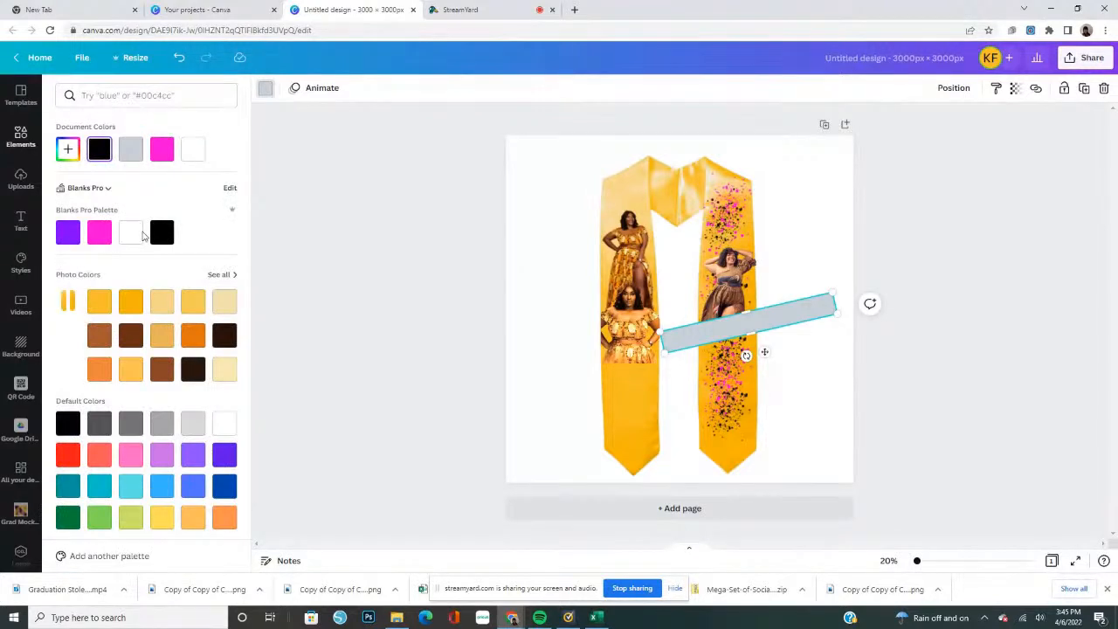
{"action": "left_click", "coordinate": [133, 232]}
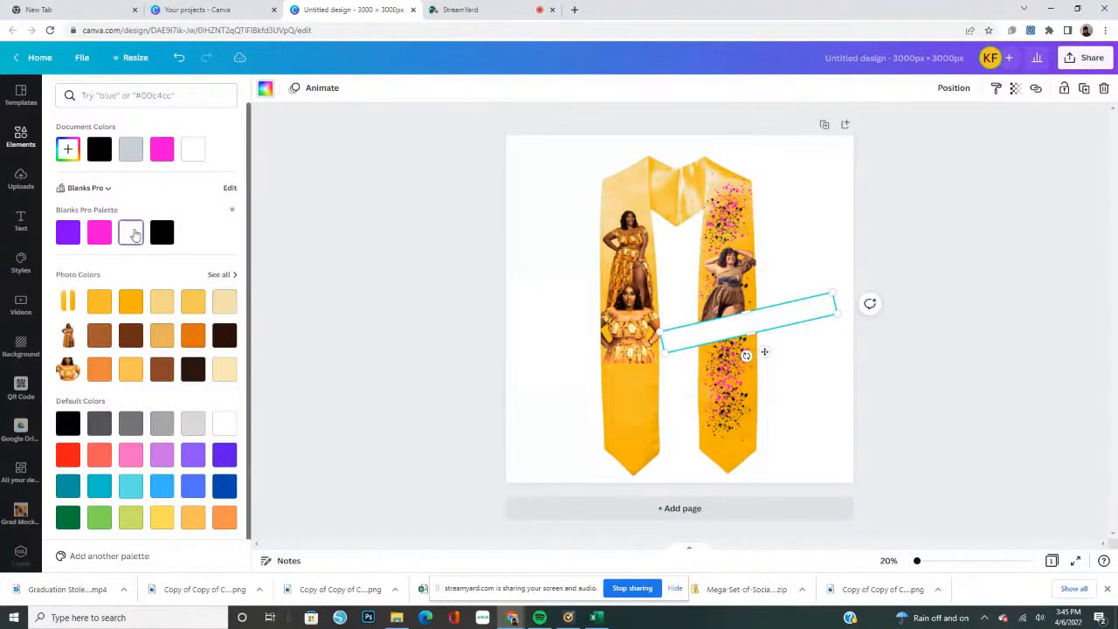
{"action": "left_click", "coordinate": [835, 255]}
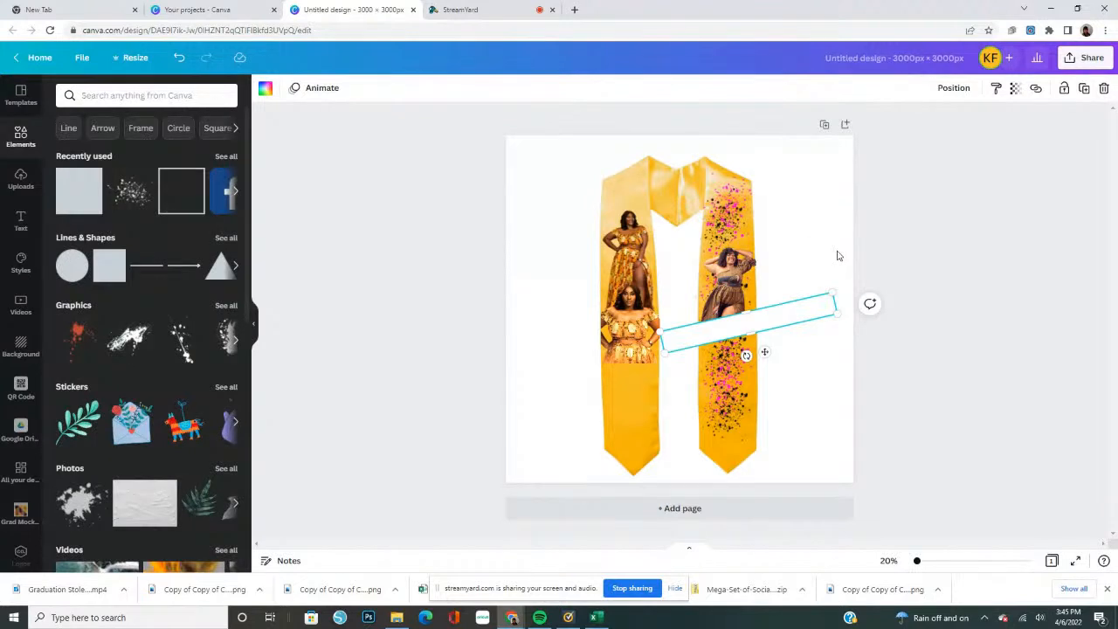
{"action": "left_click", "coordinate": [905, 299]}
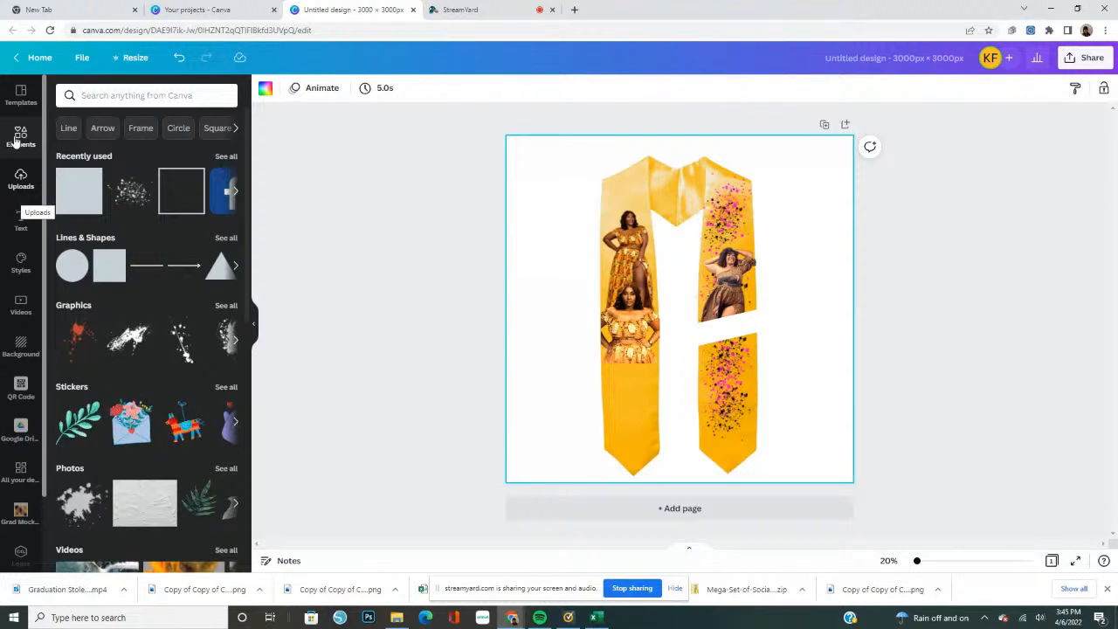
Add the 2 and 0 number frames from the recently used elements, shrink both and set them side by side below the gold-dress photos
{"action": "left_click", "coordinate": [225, 155]}
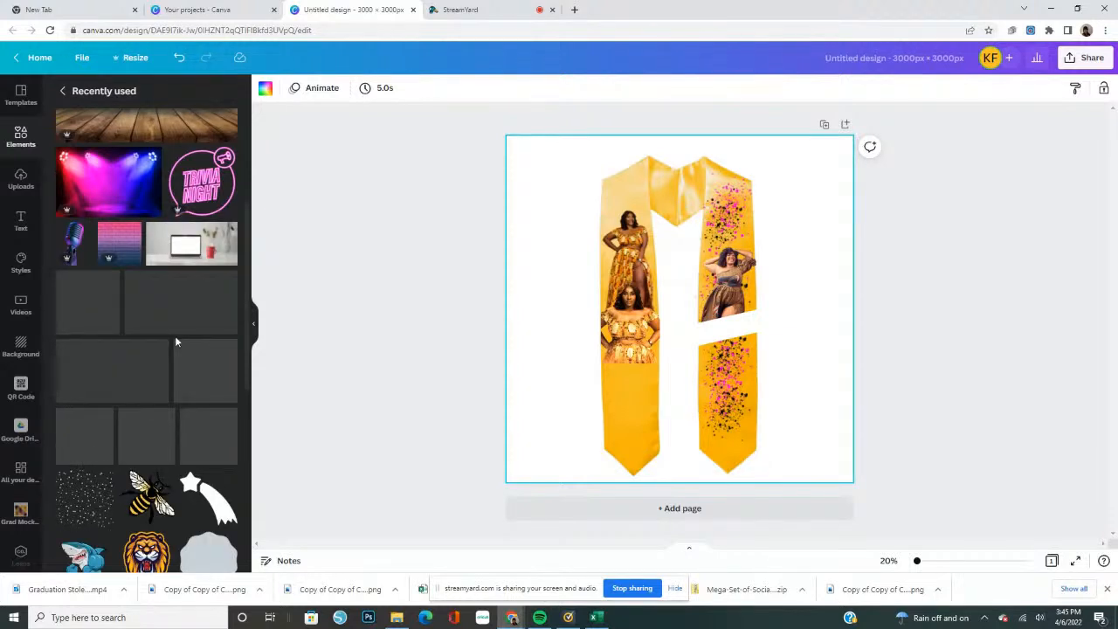
{"action": "scroll", "coordinate": [199, 303], "scroll_direction": "down", "scroll_amount": 2}
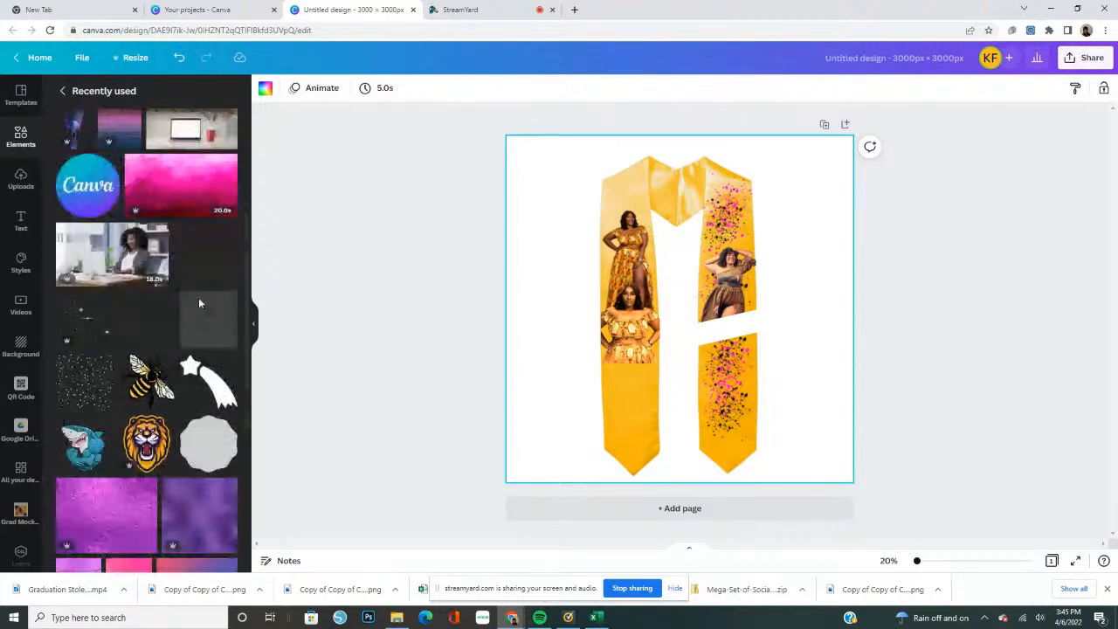
{"action": "scroll", "coordinate": [177, 338], "scroll_direction": "down", "scroll_amount": 5}
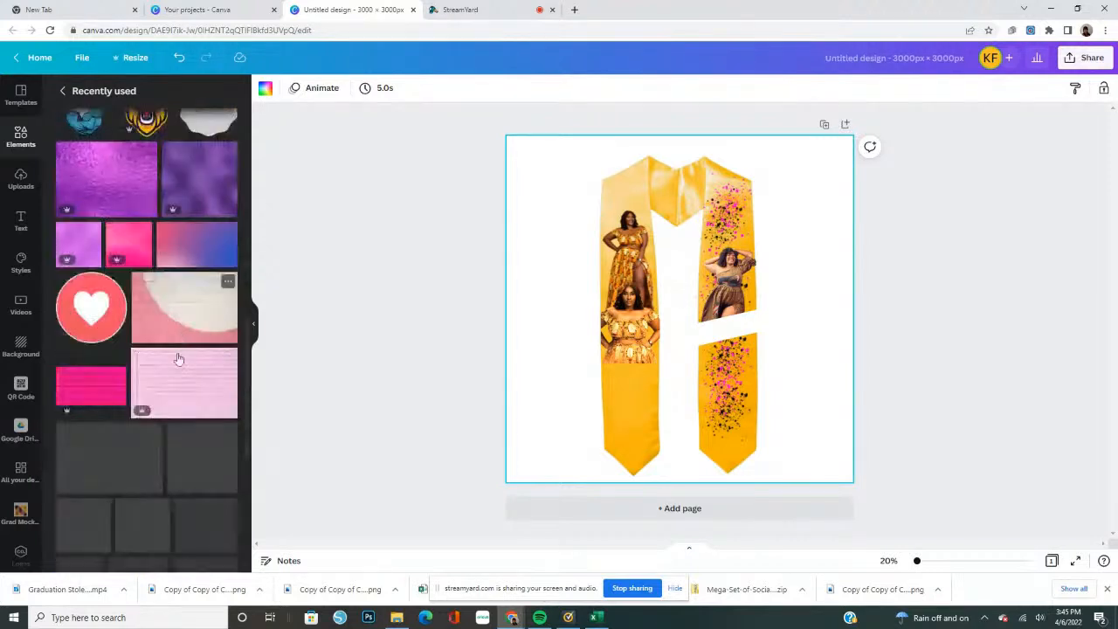
{"action": "scroll", "coordinate": [174, 349], "scroll_direction": "down", "scroll_amount": 3}
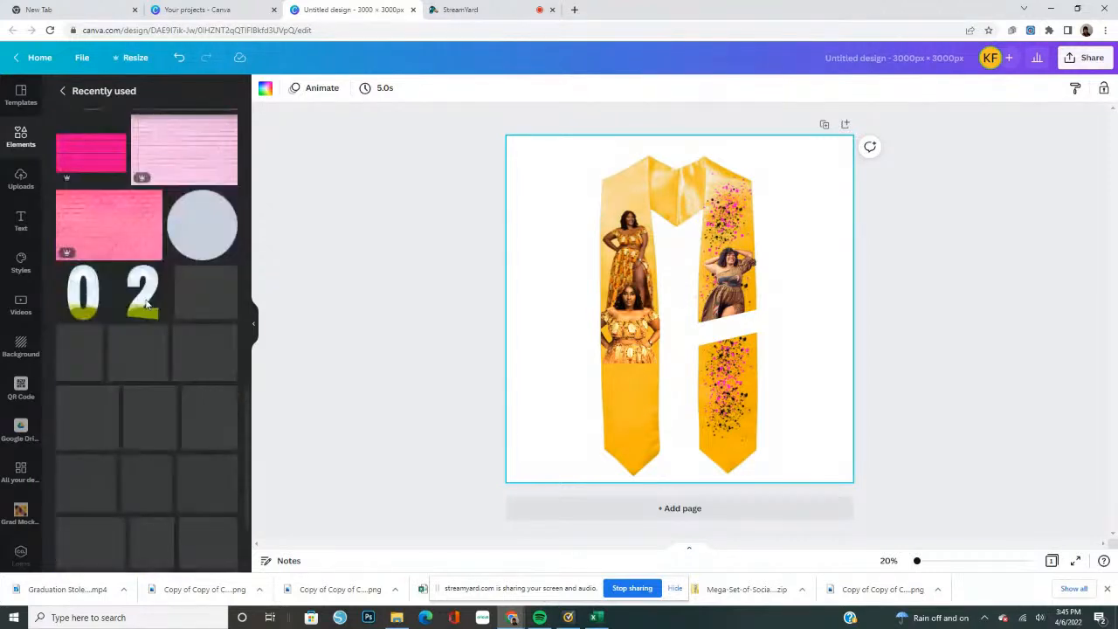
{"action": "left_click", "coordinate": [92, 310]}
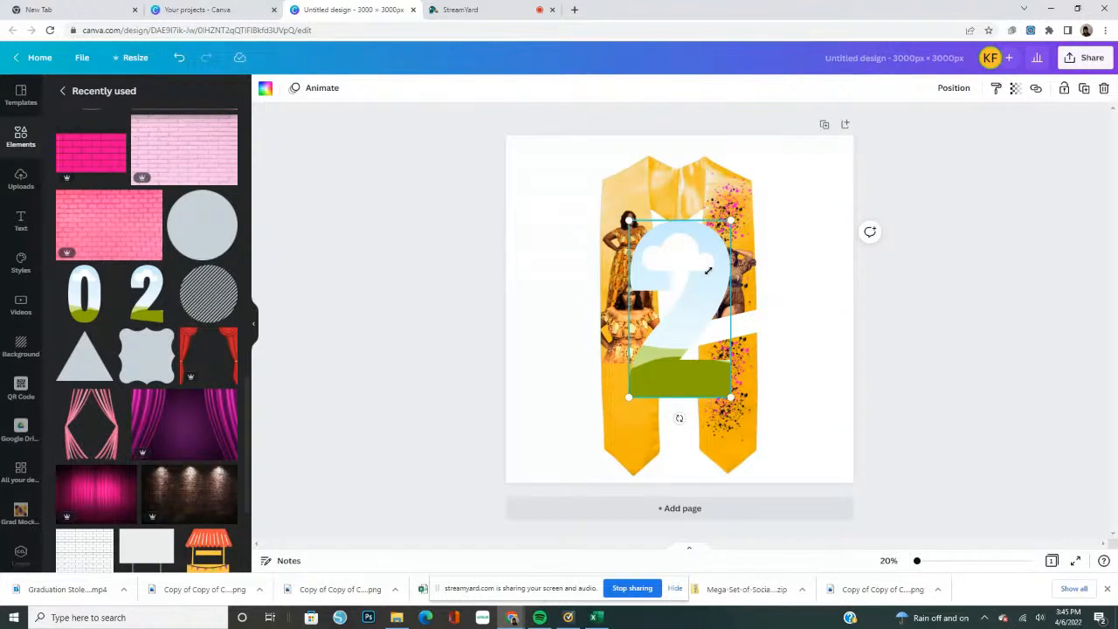
{"action": "left_click_drag", "start_coordinate": [708, 270], "coordinate": [648, 375]}
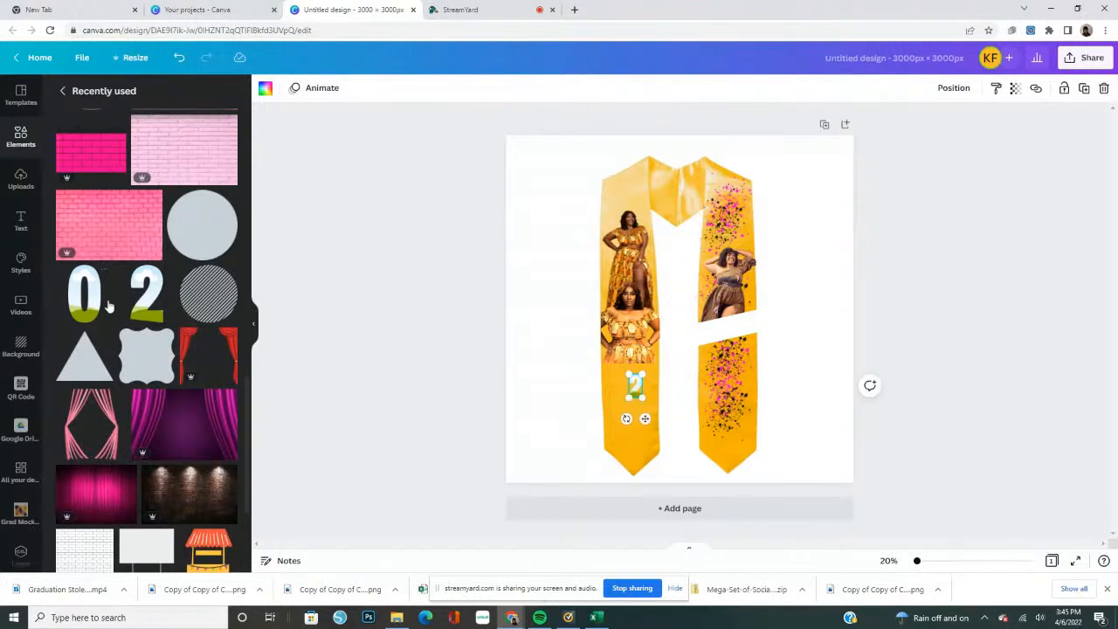
{"action": "left_click", "coordinate": [88, 307]}
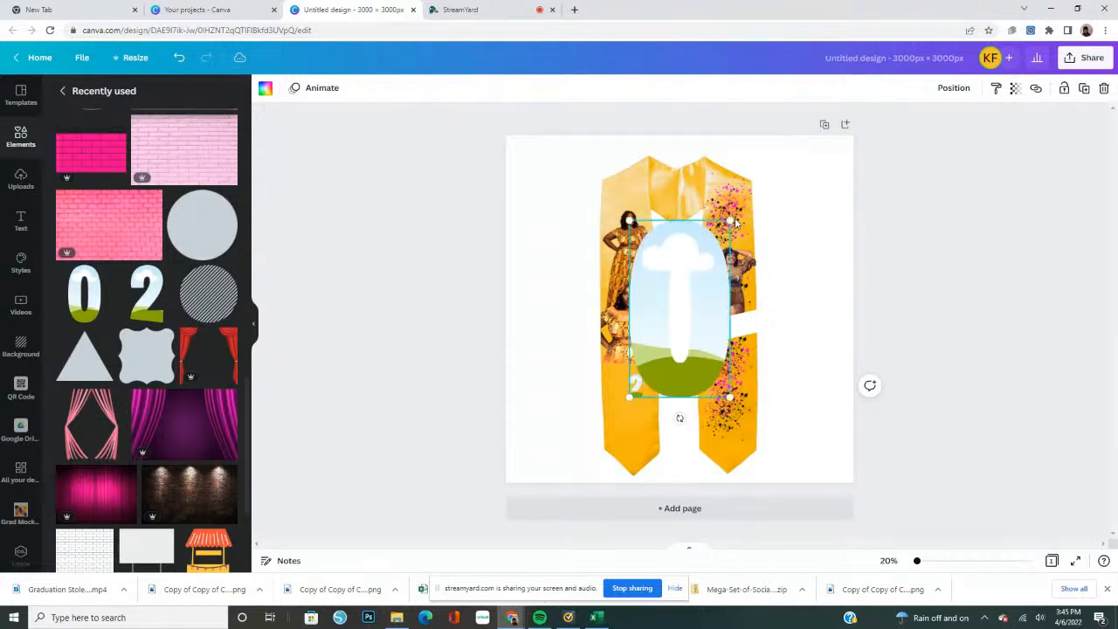
{"action": "left_click_drag", "start_coordinate": [731, 222], "coordinate": [664, 375]}
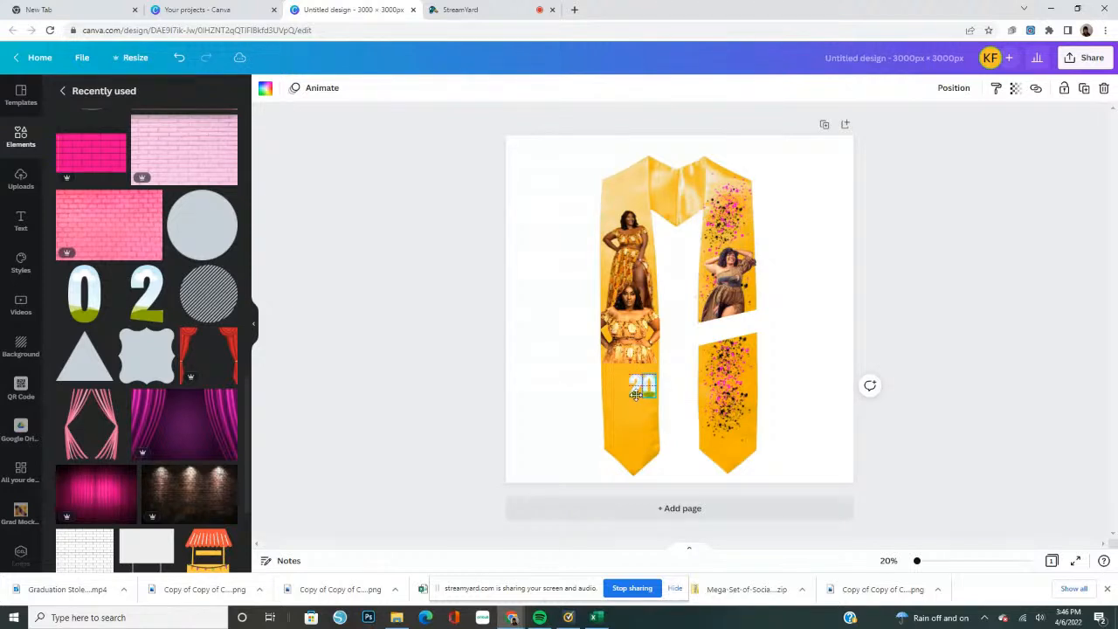
Duplicate the small 2 frame twice and line the copies up after the 0 to spell 2022
{"action": "left_click", "coordinate": [636, 393]}
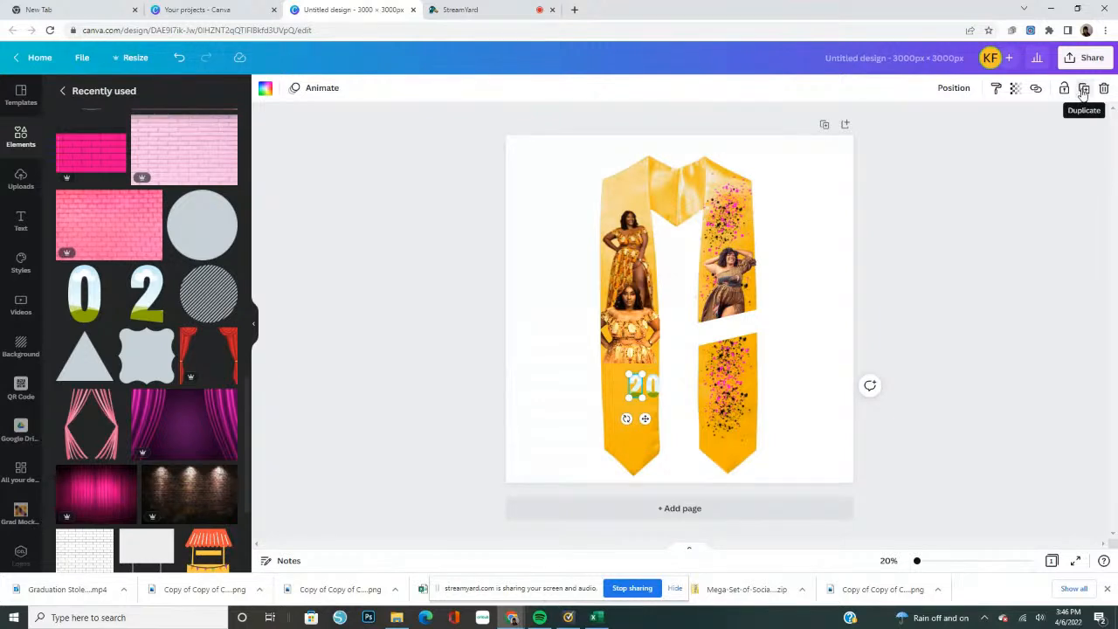
{"action": "left_click", "coordinate": [1083, 89]}
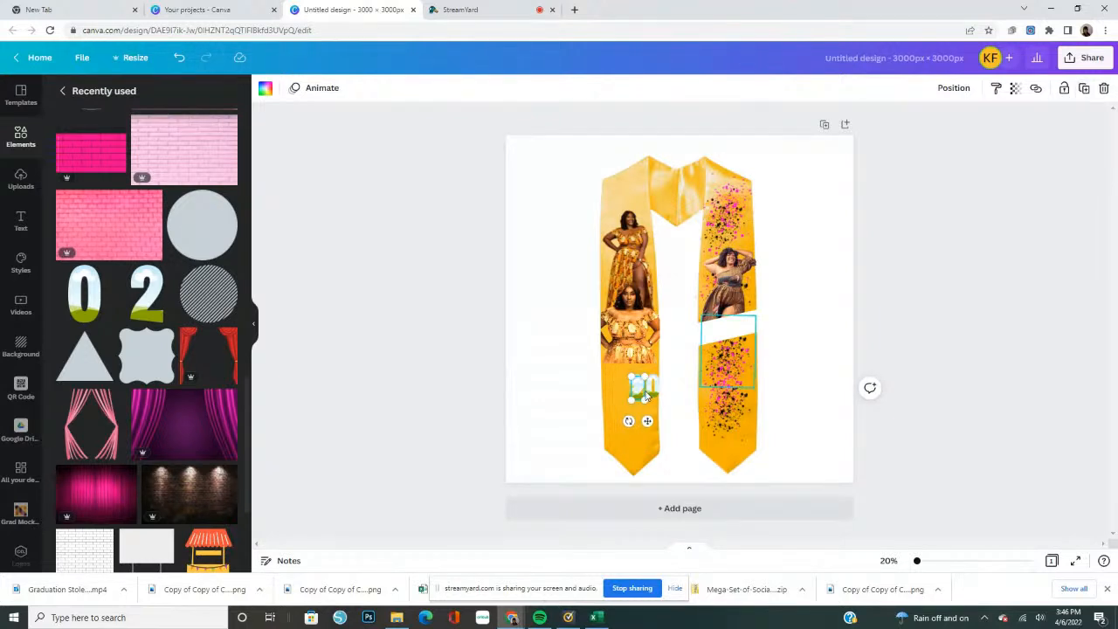
{"action": "left_click_drag", "start_coordinate": [659, 389], "coordinate": [680, 381]}
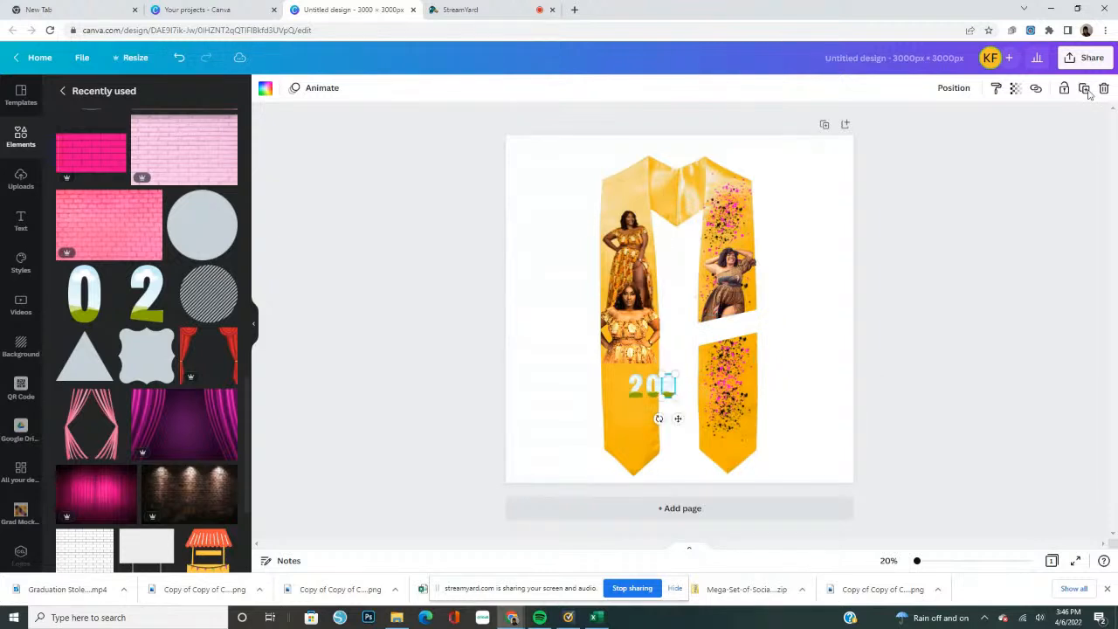
{"action": "left_click", "coordinate": [1084, 89]}
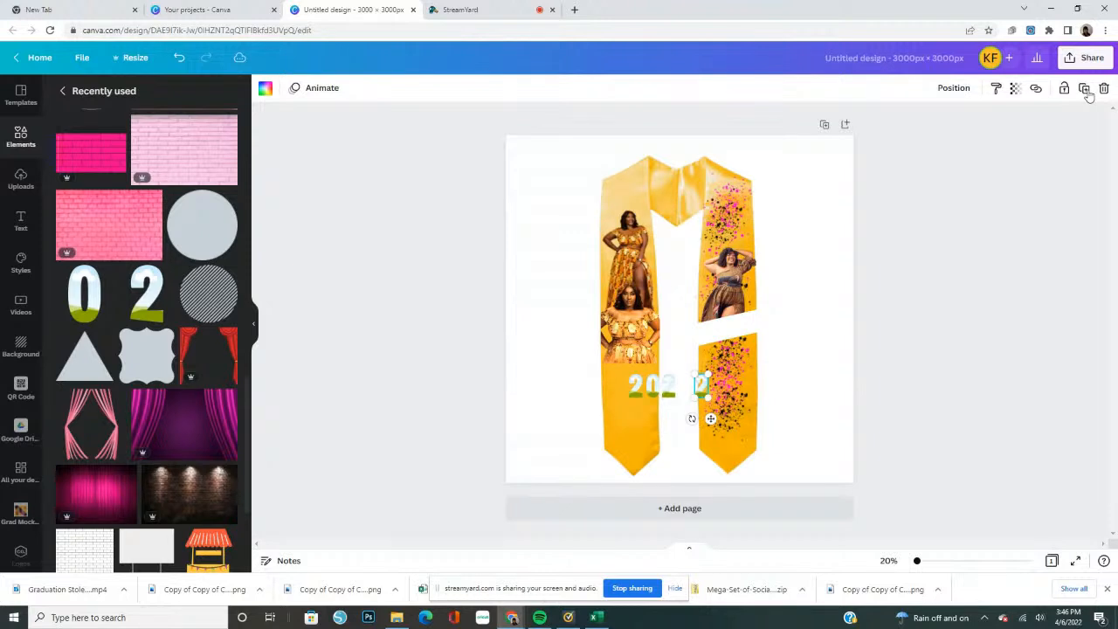
{"action": "left_click_drag", "start_coordinate": [700, 387], "coordinate": [686, 391]}
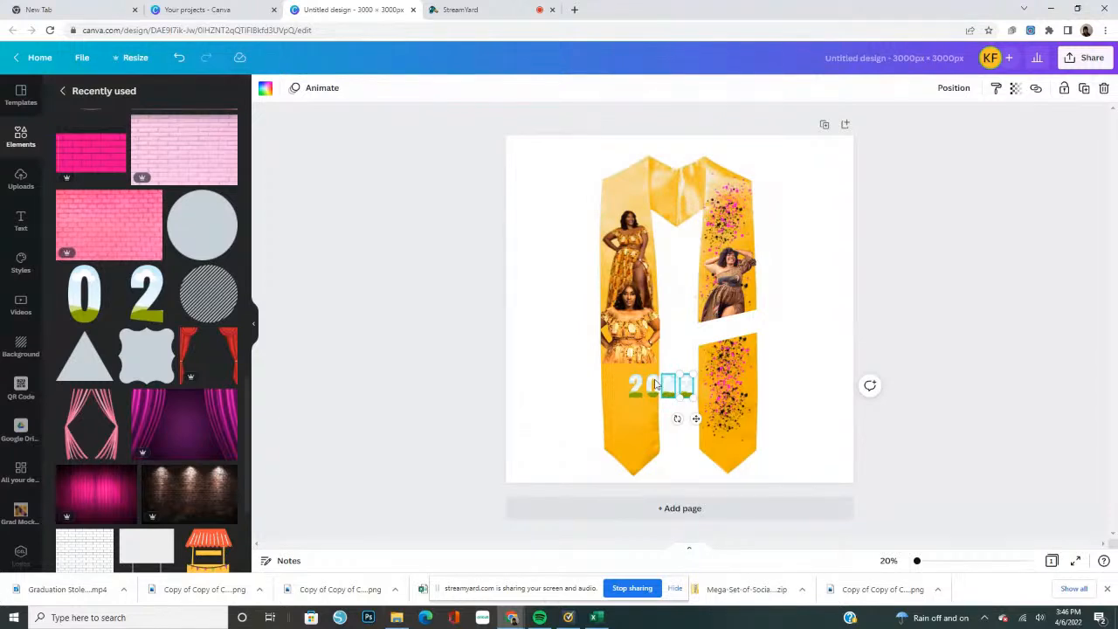
Select all four digit frames of 2022 together and tidy up their spacing
{"action": "left_click", "coordinate": [651, 385], "text": "shift"}
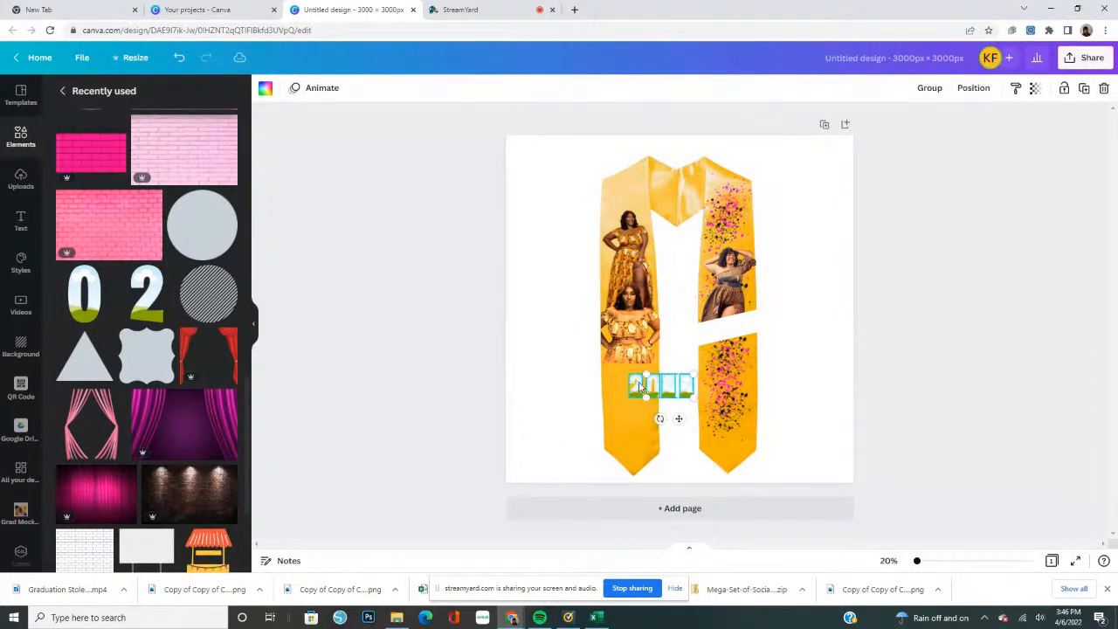
{"action": "left_click", "coordinate": [639, 386], "text": "shift"}
{"action": "left_click", "coordinate": [966, 94]}
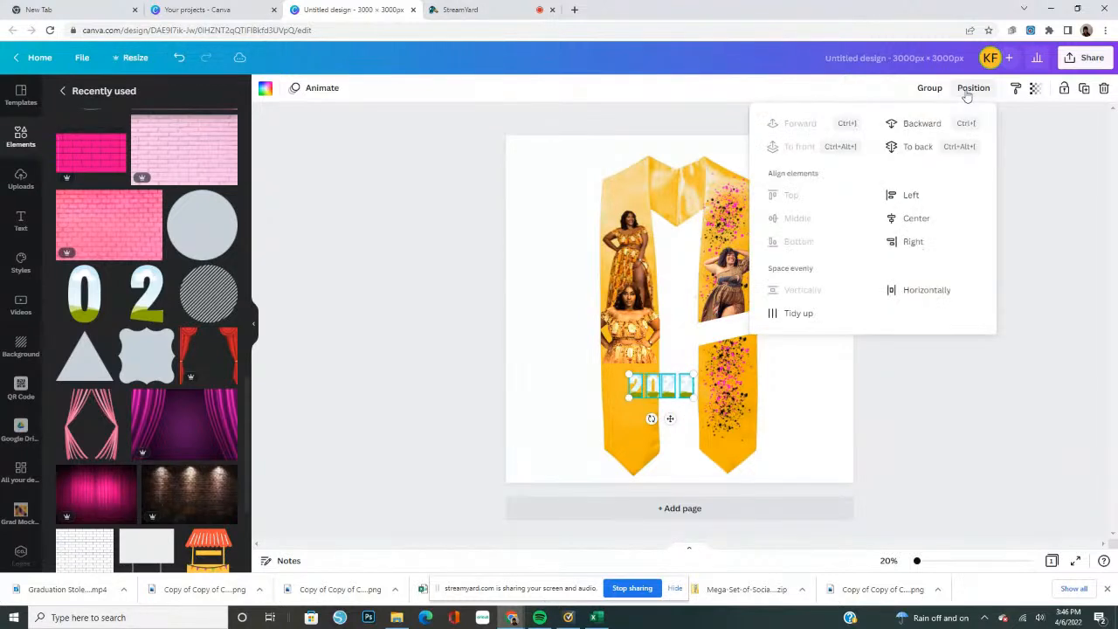
{"action": "left_click", "coordinate": [805, 316]}
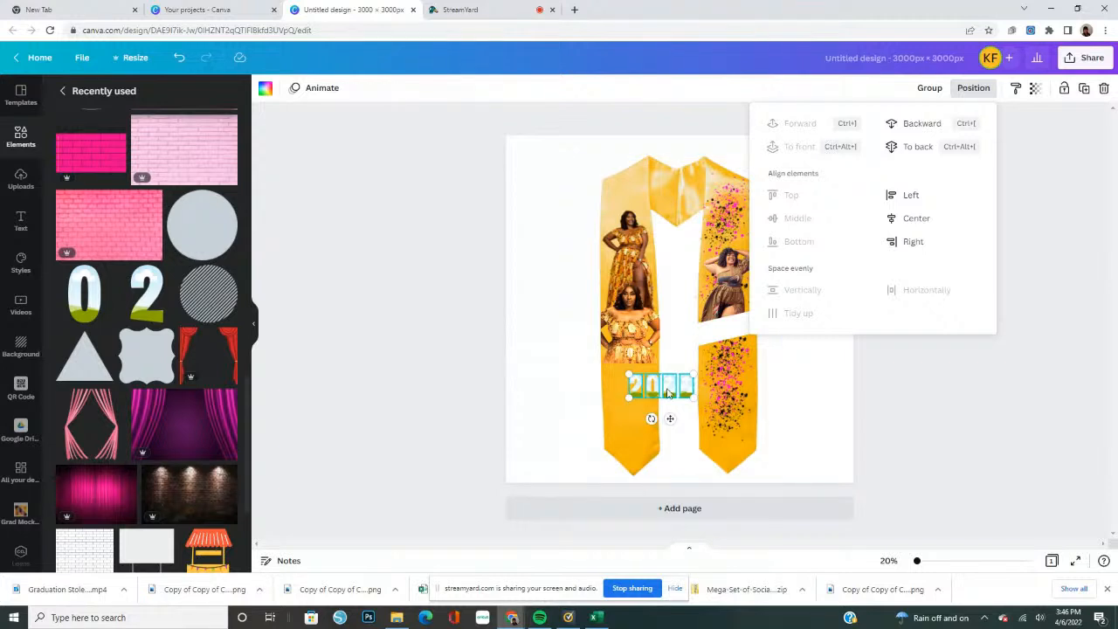
Move the 2022 digits onto the white diagonal band, tilt them to match its slope and shrink them to fit inside
{"action": "left_click_drag", "start_coordinate": [682, 375], "coordinate": [737, 336]}
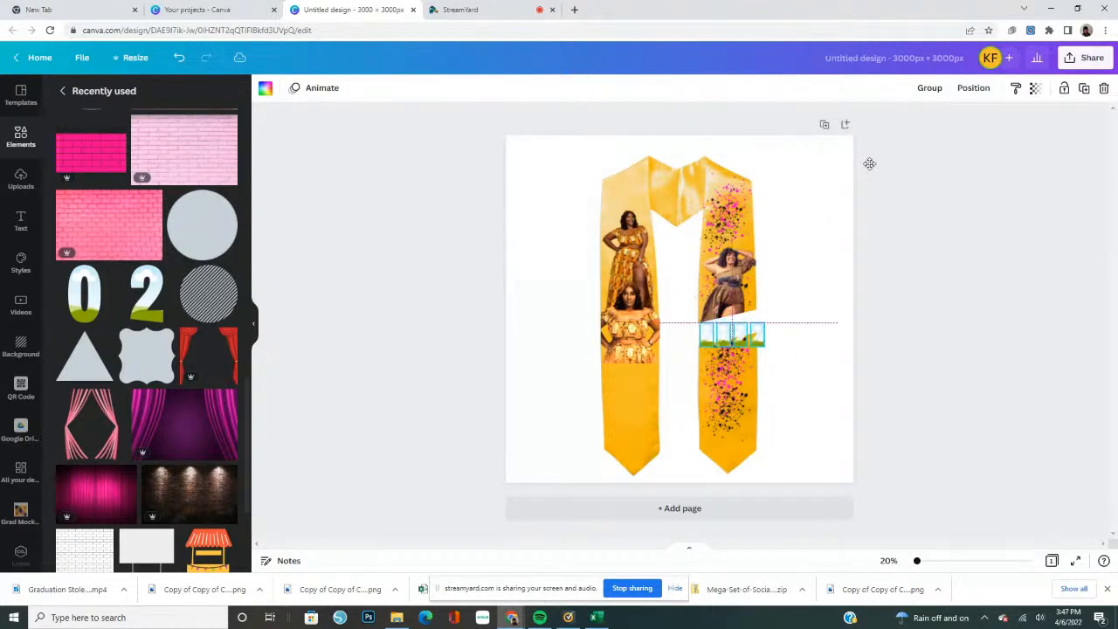
{"action": "mouse_move", "coordinate": [722, 368]}
{"action": "left_mouse_down"}
{"action": "mouse_move", "coordinate": [739, 363]}
{"action": "mouse_move", "coordinate": [729, 404]}
{"action": "mouse_move", "coordinate": [735, 383]}
{"action": "left_mouse_up"}
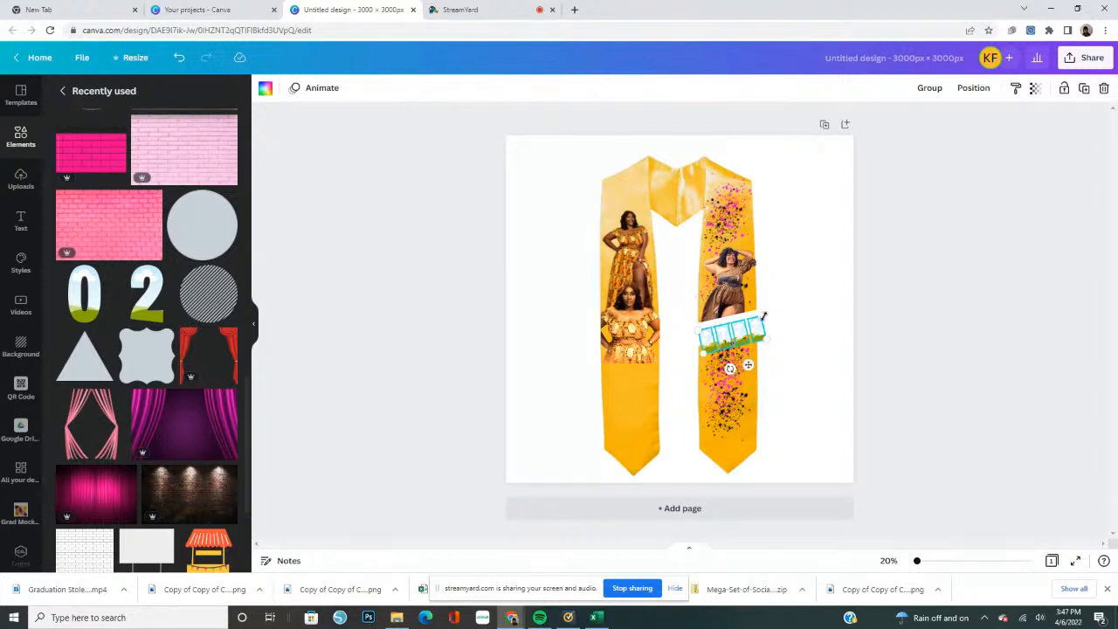
{"action": "left_click_drag", "start_coordinate": [757, 328], "coordinate": [734, 332]}
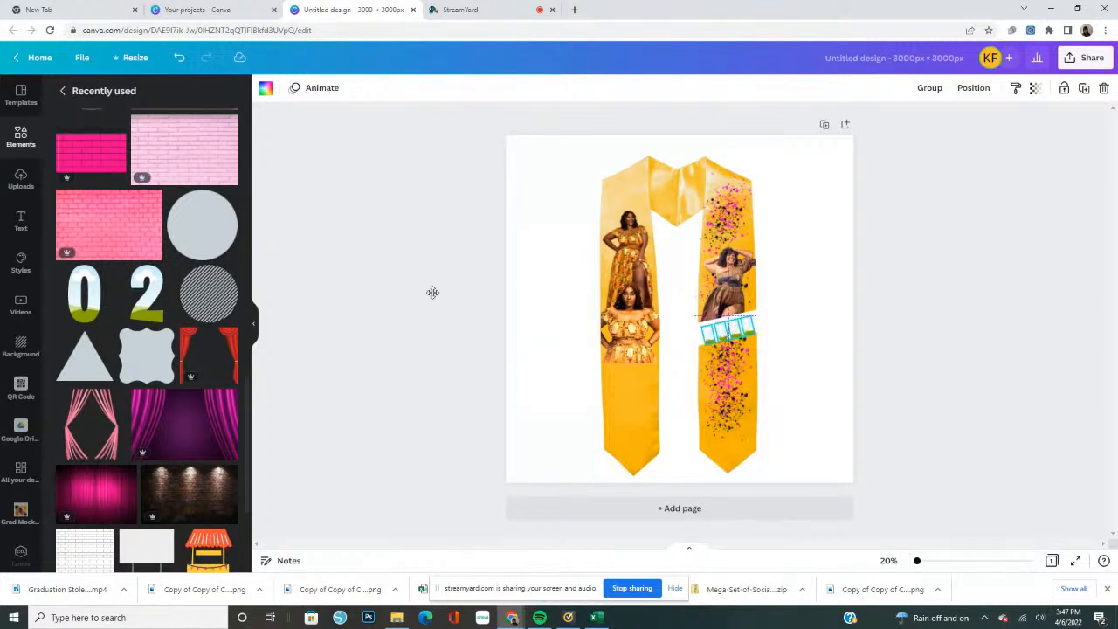
{"action": "key", "text": "Delete"}
Find the pink foil texture among the recently used elements and fill the third digit of 2022 with it
{"action": "scroll", "coordinate": [125, 377], "scroll_direction": "down", "scroll_amount": 3}
{"action": "scroll", "coordinate": [140, 375], "scroll_direction": "down", "scroll_amount": 3}
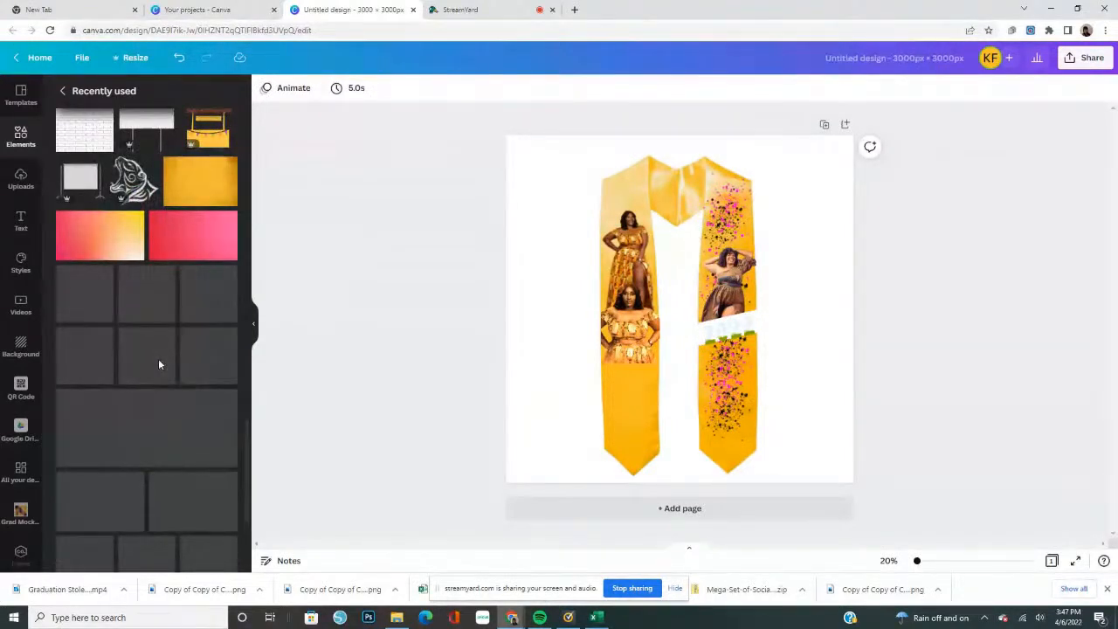
{"action": "scroll", "coordinate": [109, 315], "scroll_direction": "down", "scroll_amount": 2}
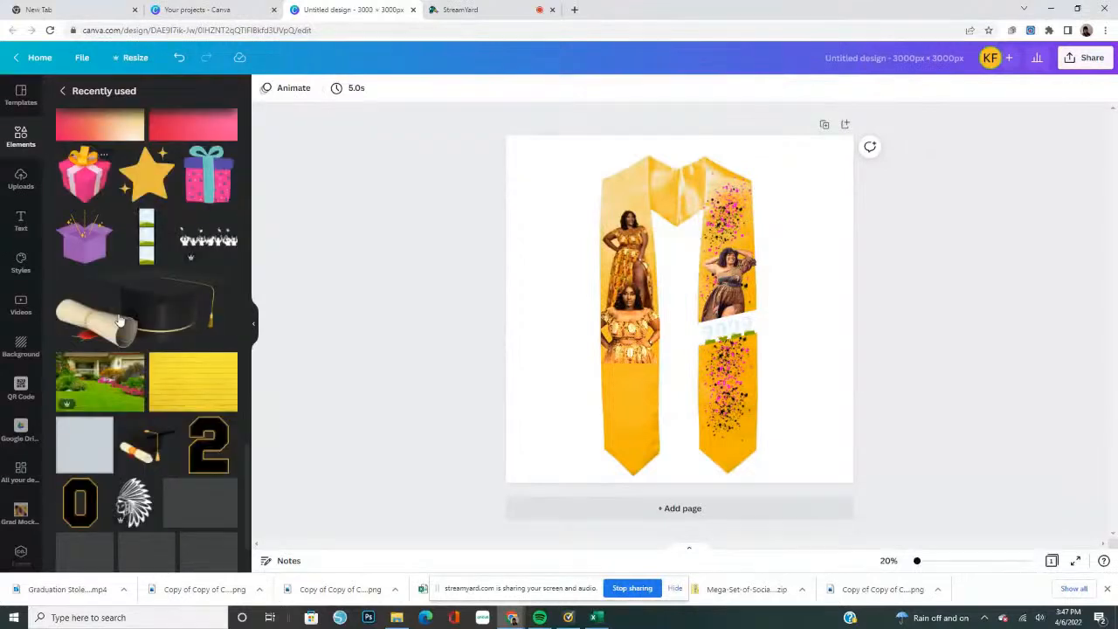
{"action": "scroll", "coordinate": [120, 321], "scroll_direction": "down", "scroll_amount": 1}
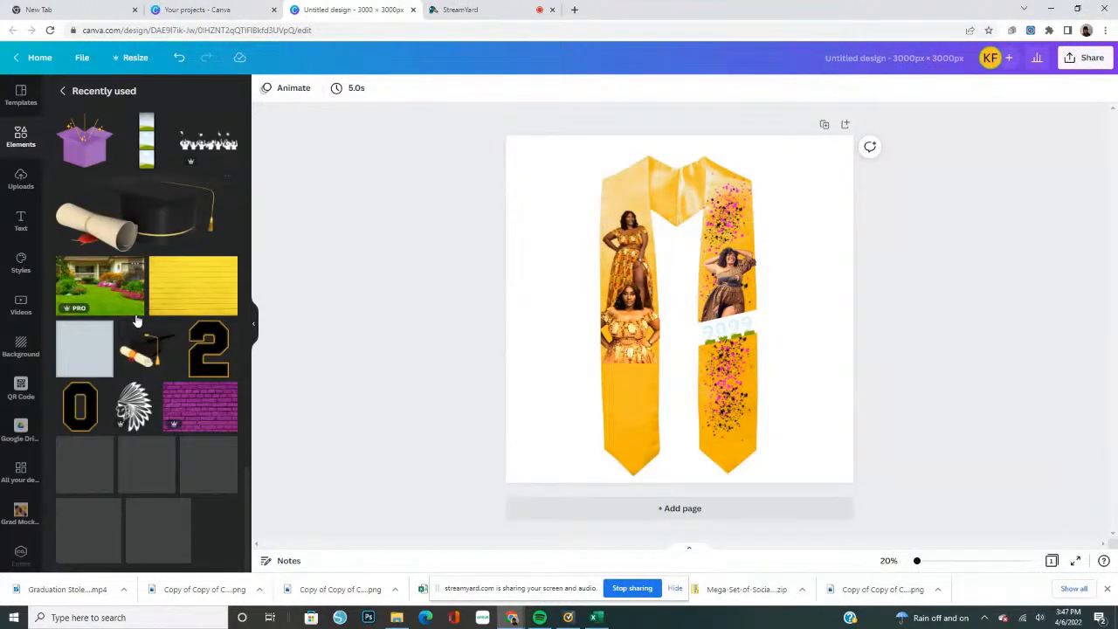
{"action": "scroll", "coordinate": [138, 322], "scroll_direction": "down", "scroll_amount": 1}
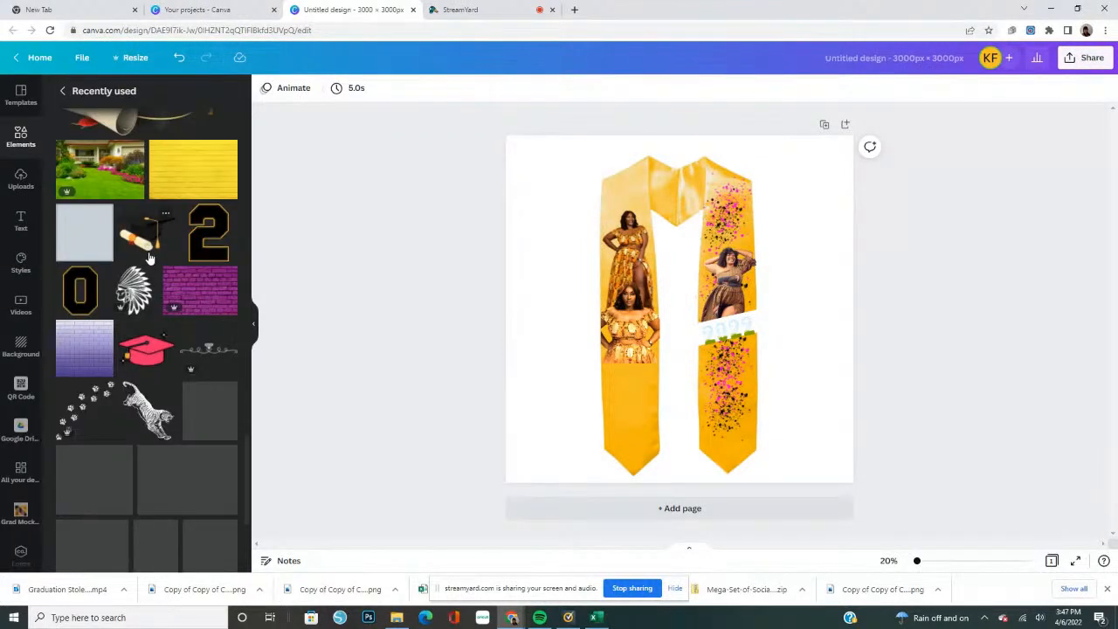
{"action": "scroll", "coordinate": [191, 253], "scroll_direction": "up", "scroll_amount": 4}
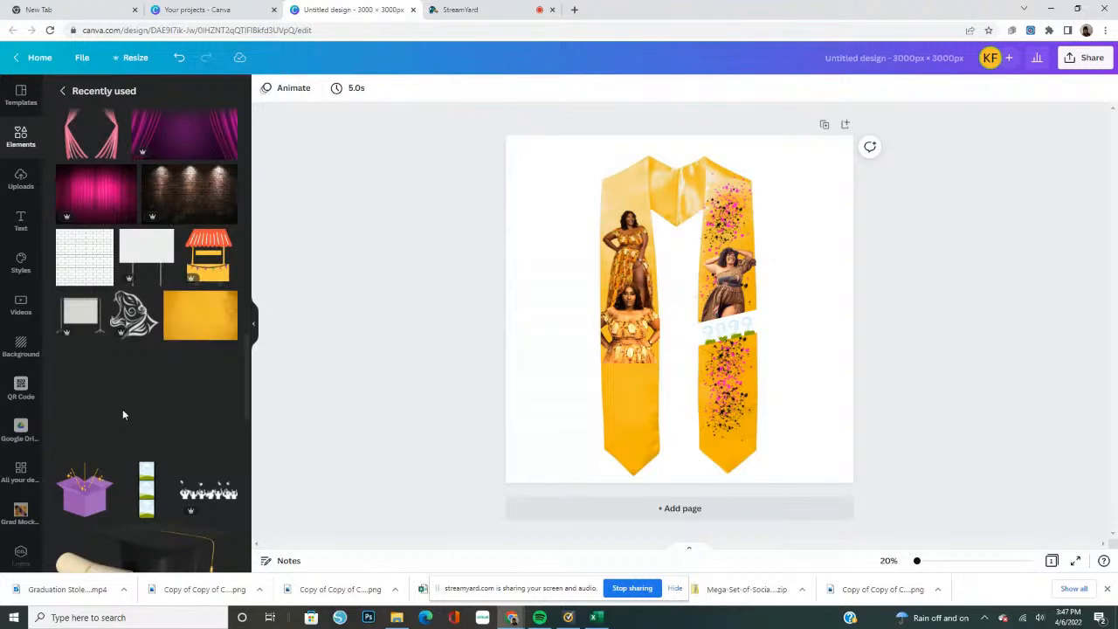
{"action": "scroll", "coordinate": [166, 386], "scroll_direction": "up", "scroll_amount": 1}
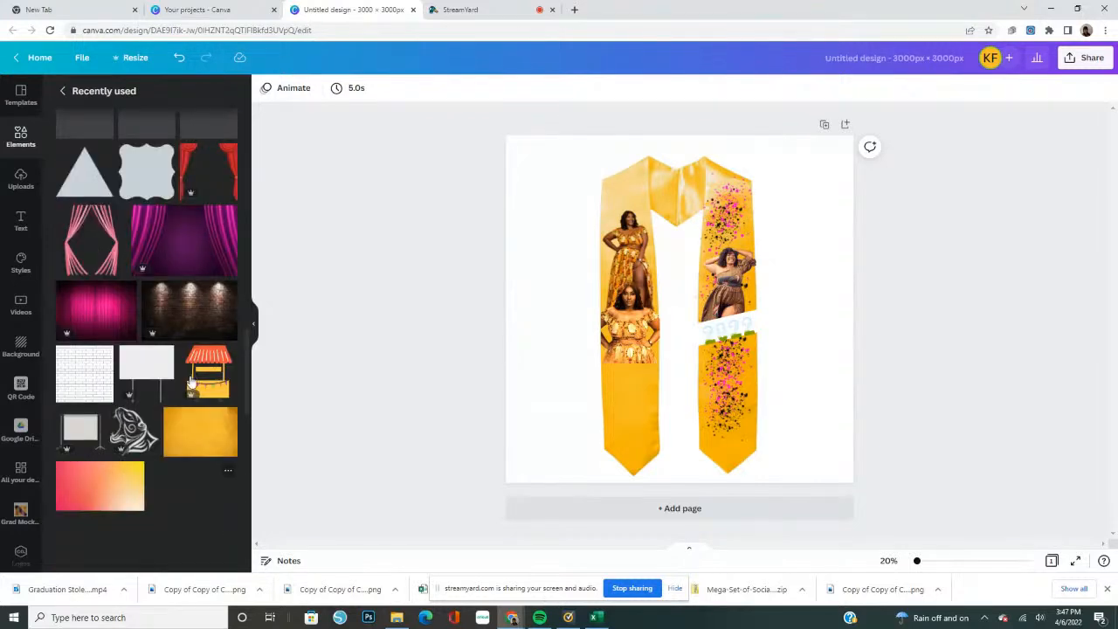
{"action": "scroll", "coordinate": [191, 381], "scroll_direction": "up", "scroll_amount": 2}
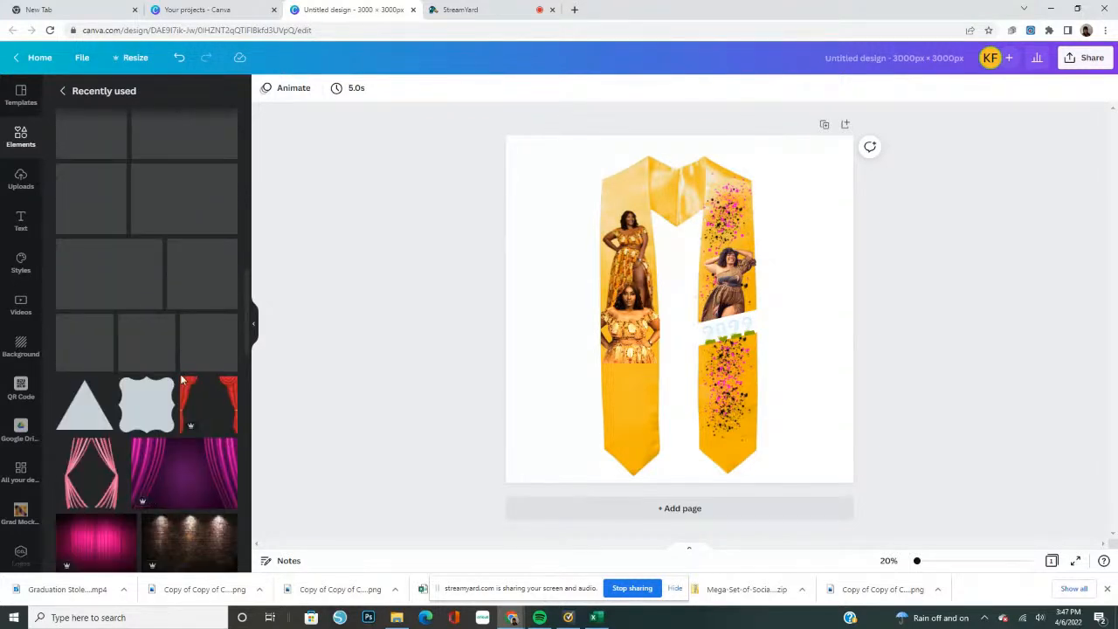
{"action": "scroll", "coordinate": [182, 380], "scroll_direction": "up", "scroll_amount": 1}
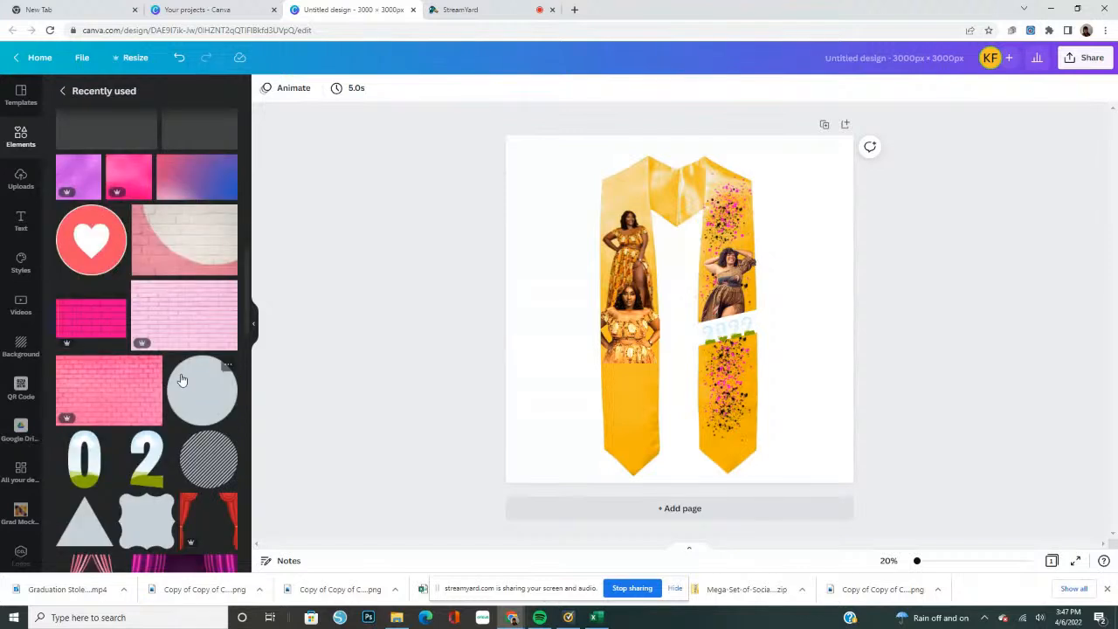
{"action": "scroll", "coordinate": [103, 253], "scroll_direction": "up", "scroll_amount": 1}
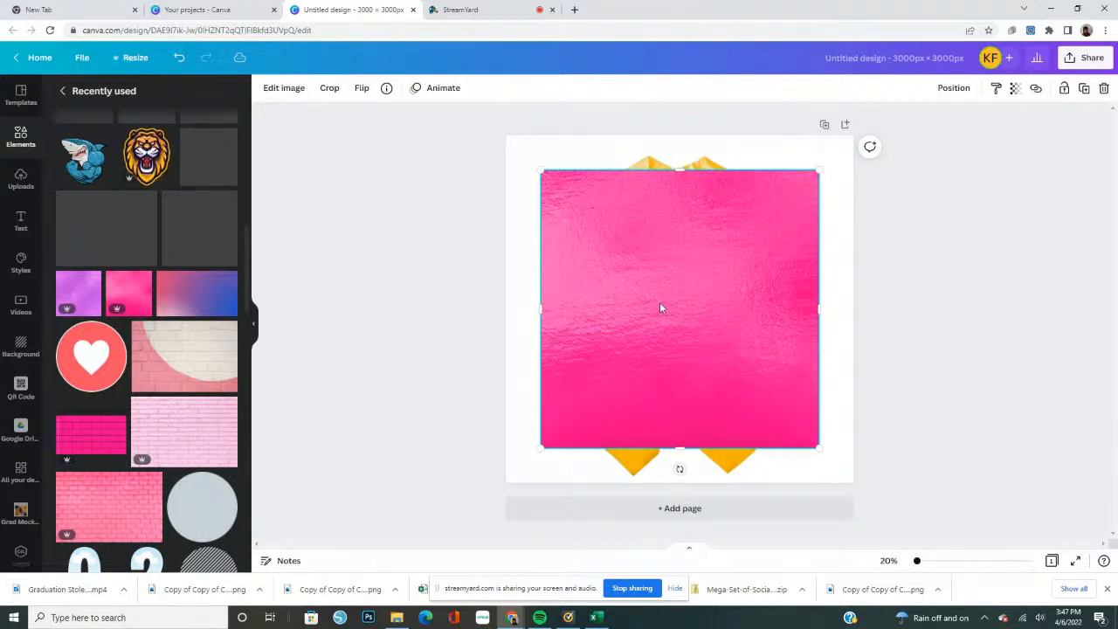
{"action": "left_click_drag", "start_coordinate": [659, 308], "coordinate": [284, 294]}
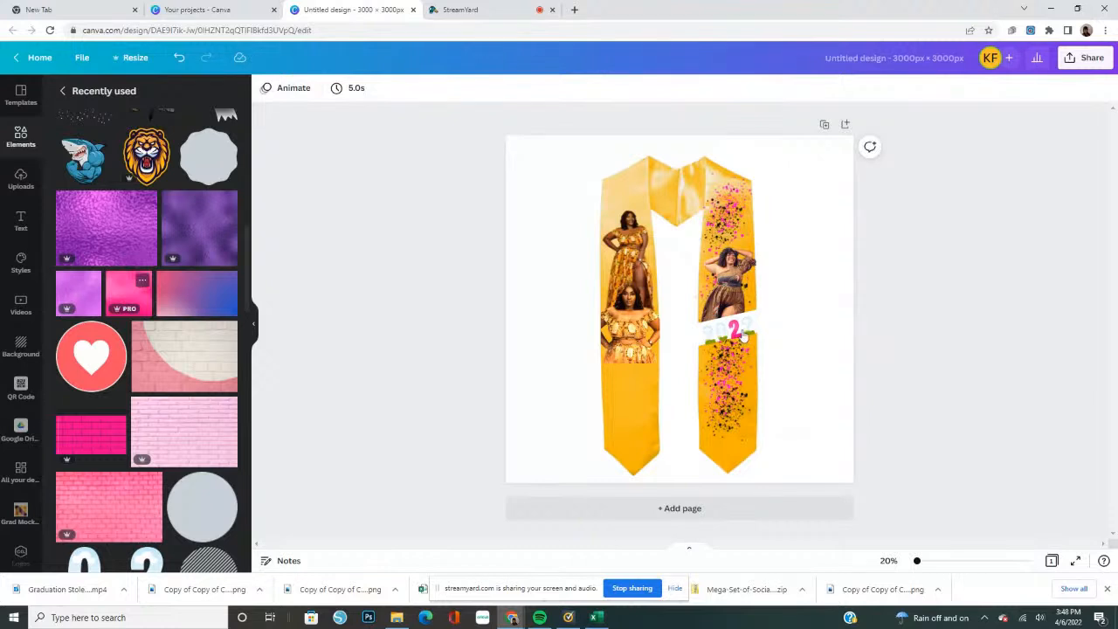
Fill the three remaining digit frames of 2022 with the same pink foil texture
{"action": "mouse_move", "coordinate": [739, 334]}
{"action": "left_mouse_down"}
{"action": "mouse_move", "coordinate": [712, 349]}
{"action": "mouse_move", "coordinate": [755, 329]}
{"action": "mouse_move", "coordinate": [741, 329]}
{"action": "left_mouse_up"}
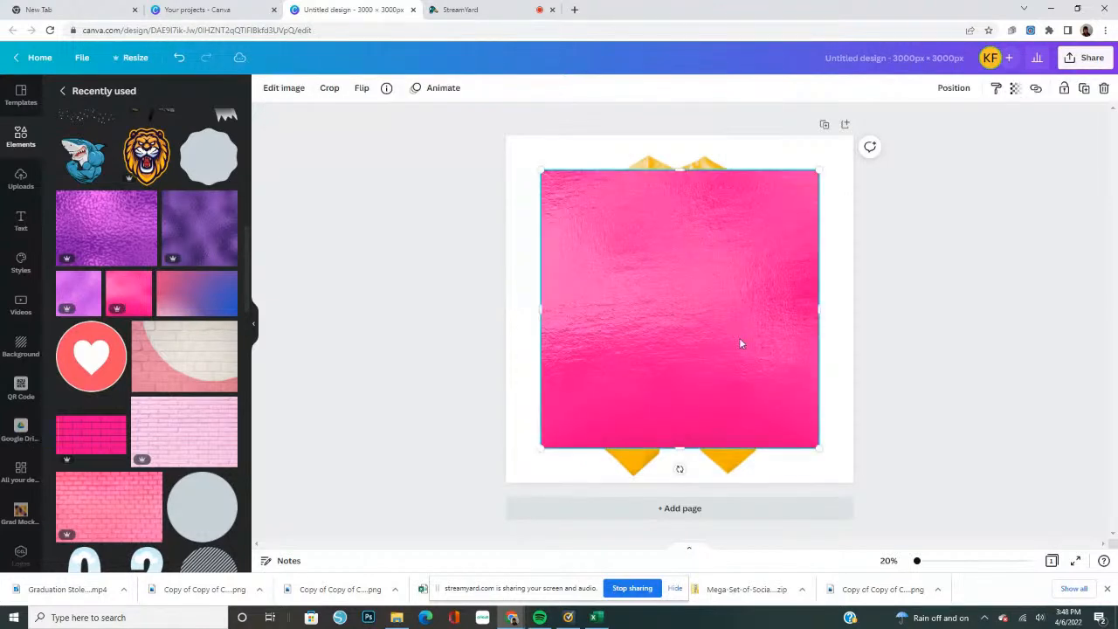
{"action": "left_click_drag", "start_coordinate": [738, 344], "coordinate": [466, 364]}
{"action": "left_click", "coordinate": [130, 294]}
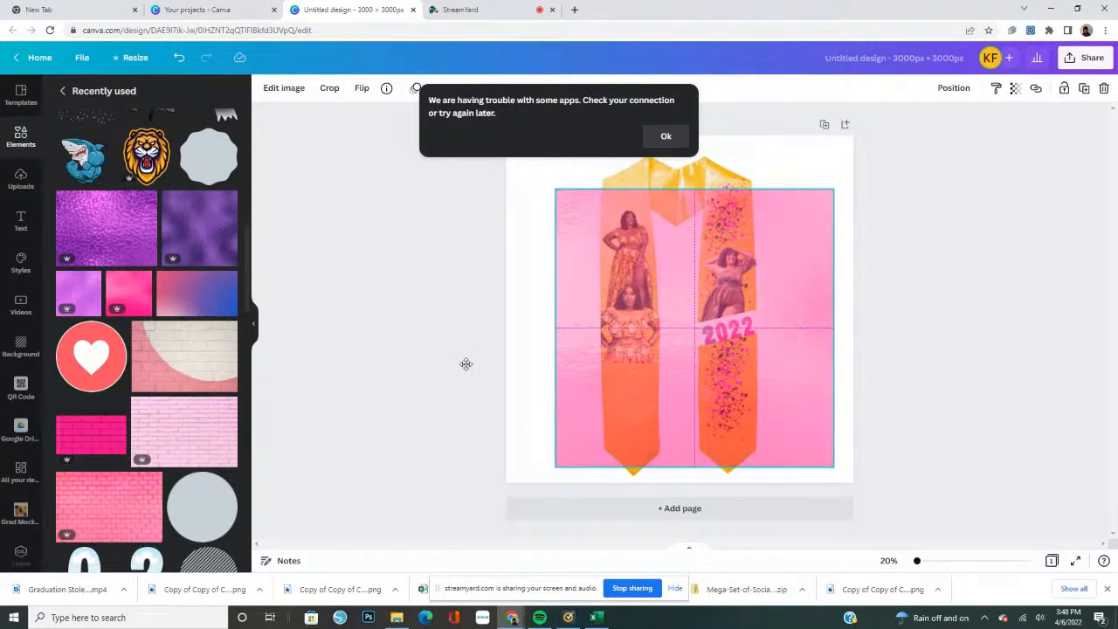
{"action": "key", "text": "Delete"}
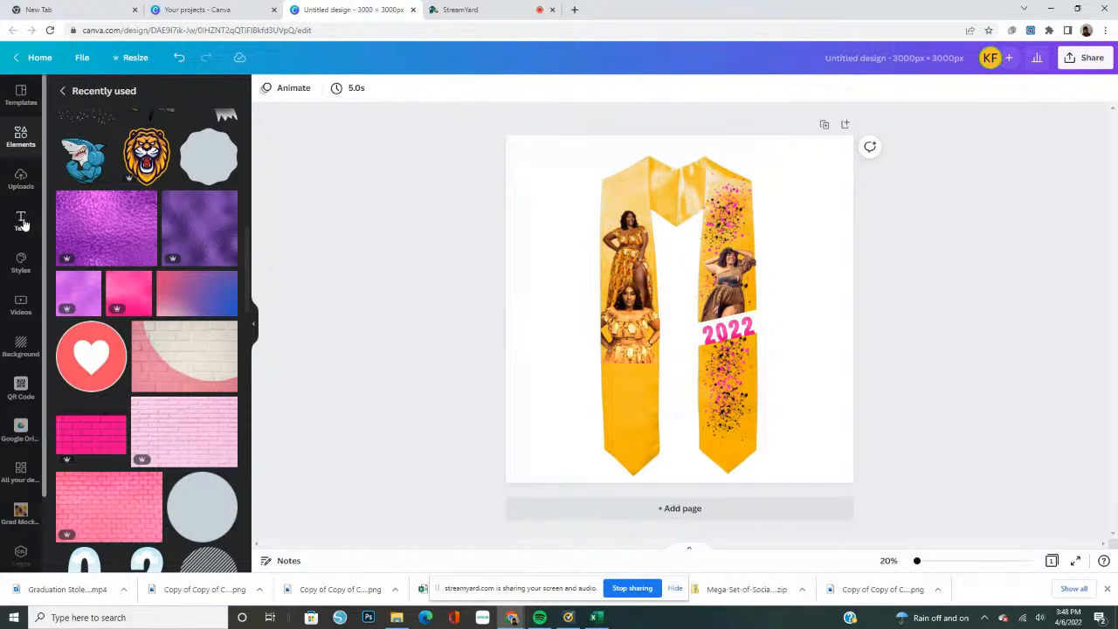
Add a heading reading GRAD and narrow its text box so the letters stack vertically, one per line
{"action": "left_click", "coordinate": [21, 222]}
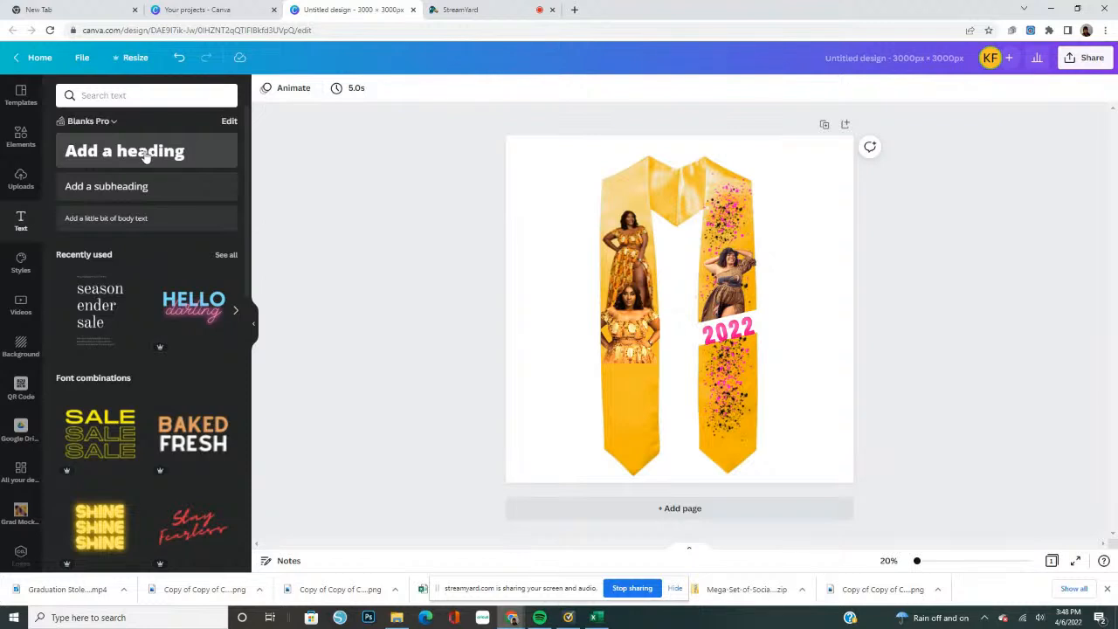
{"action": "left_click", "coordinate": [146, 154]}
{"action": "double_click", "coordinate": [749, 343]}
{"action": "double_click", "coordinate": [751, 342]}
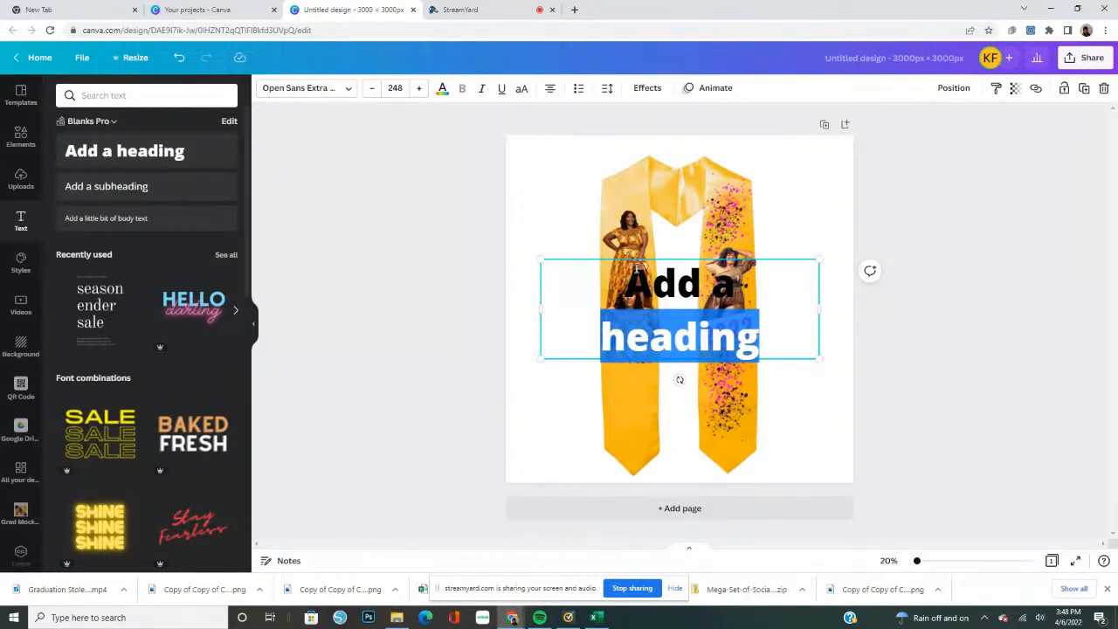
{"action": "key", "text": "ctrl+a"}
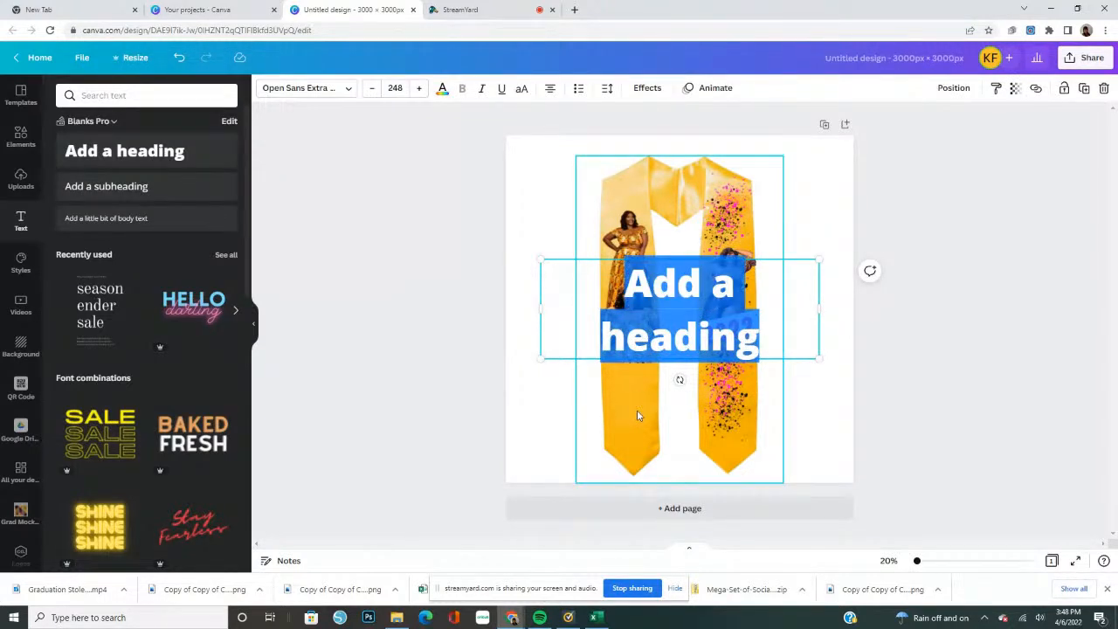
{"action": "type", "text": "GRAD"}
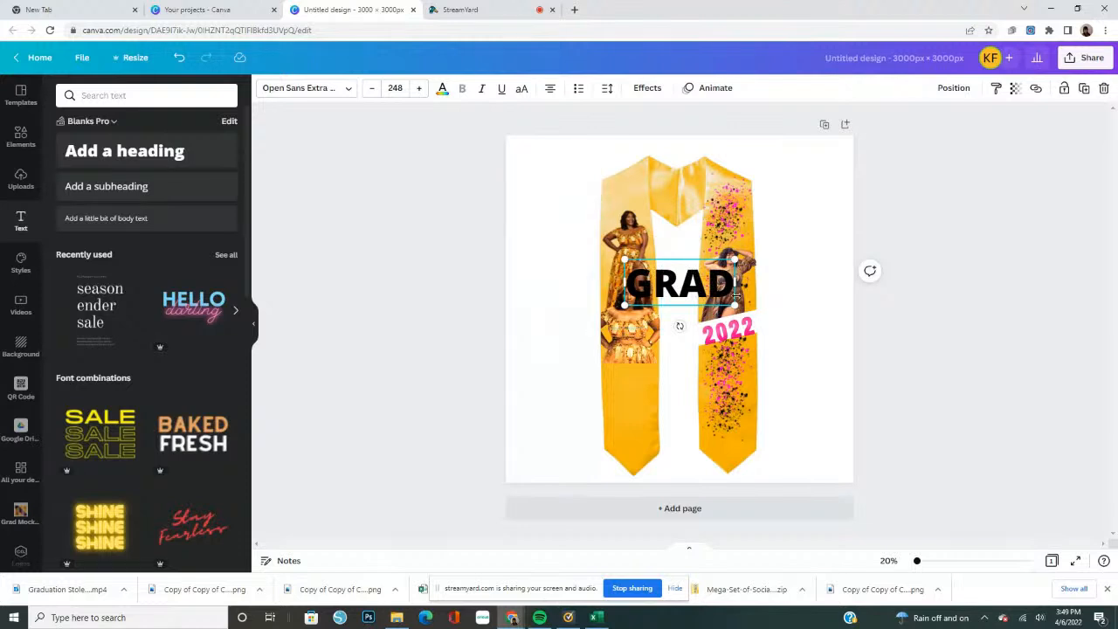
{"action": "left_click_drag", "start_coordinate": [733, 282], "coordinate": [664, 294]}
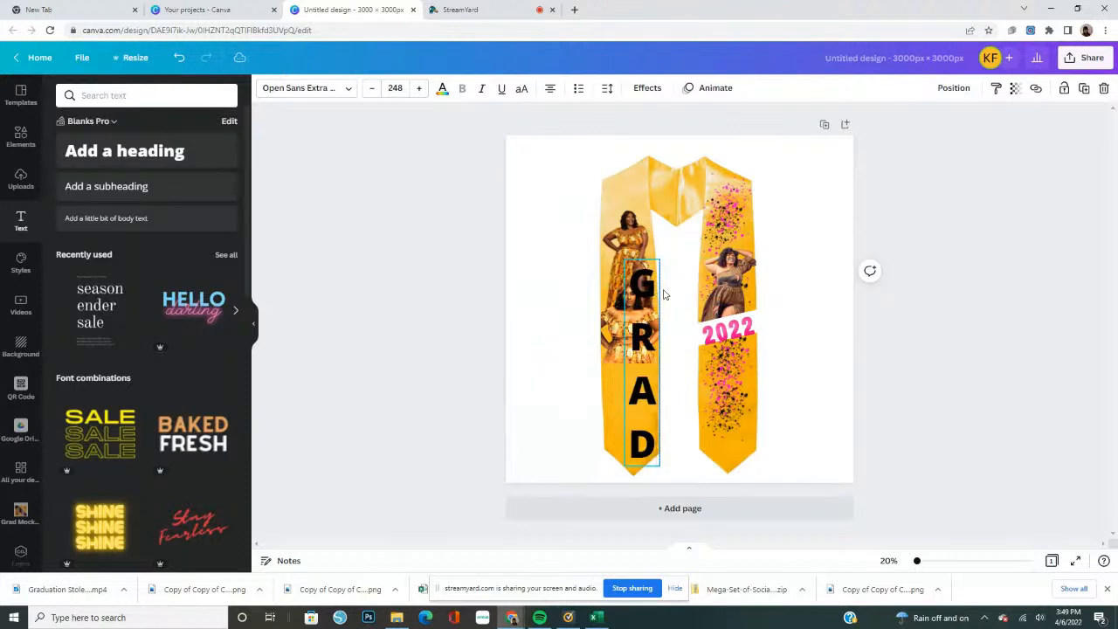
Tighten the stacked GRAD text to a letter spacing of -28 and a line spacing of 0.77
{"action": "left_click", "coordinate": [655, 402]}
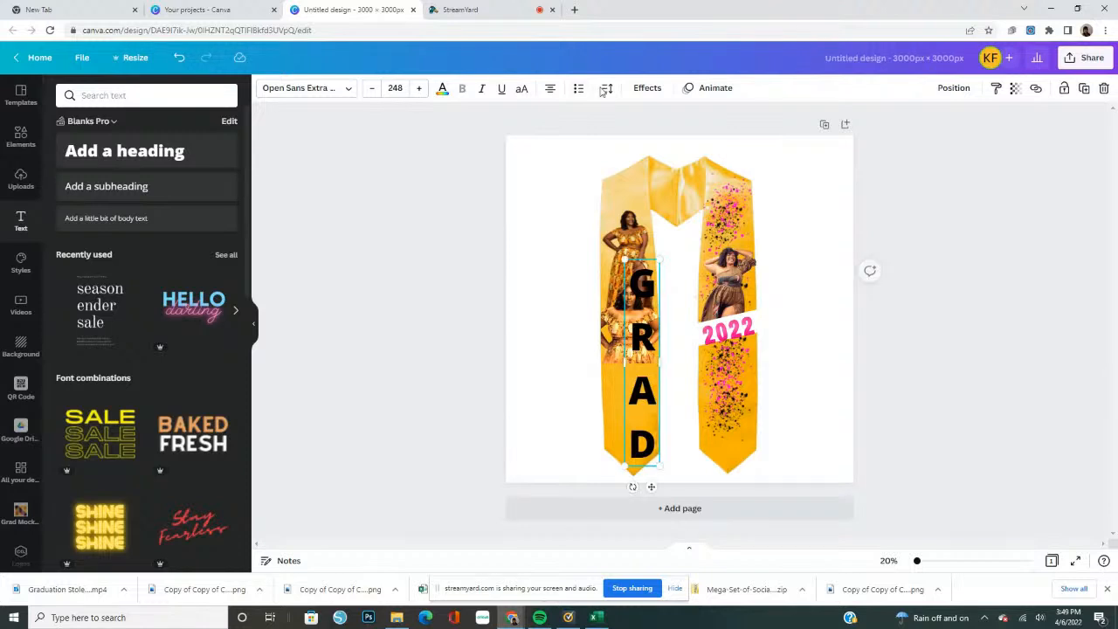
{"action": "left_click", "coordinate": [606, 89]}
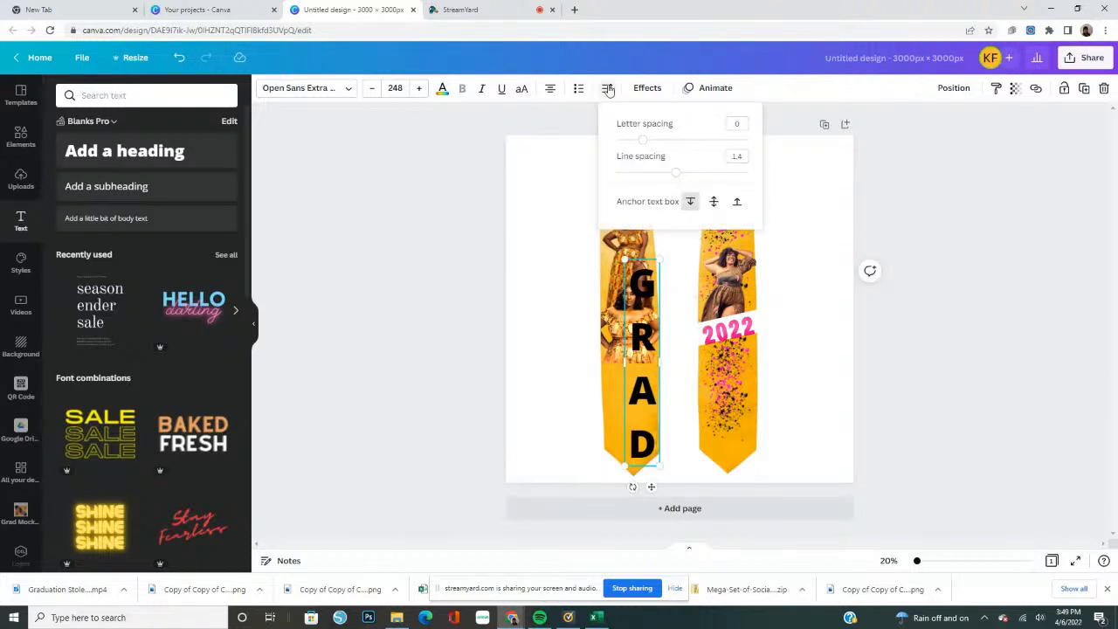
{"action": "left_click", "coordinate": [628, 142]}
{"action": "left_click_drag", "start_coordinate": [629, 145], "coordinate": [624, 145]}
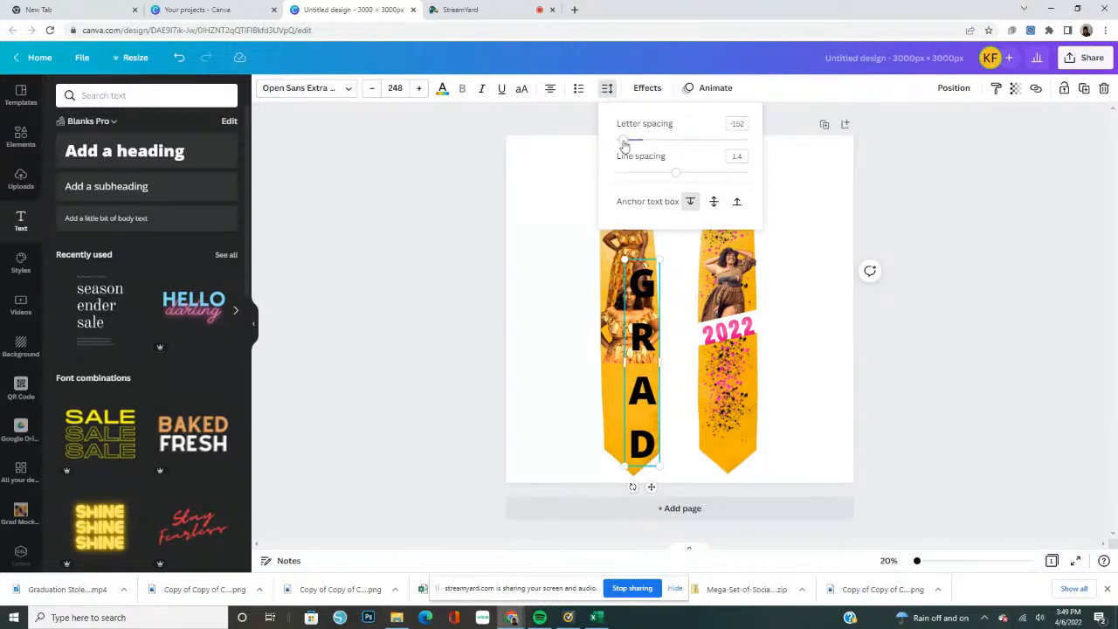
{"action": "left_click_drag", "start_coordinate": [624, 142], "coordinate": [638, 140]}
{"action": "left_click_drag", "start_coordinate": [660, 178], "coordinate": [636, 178]}
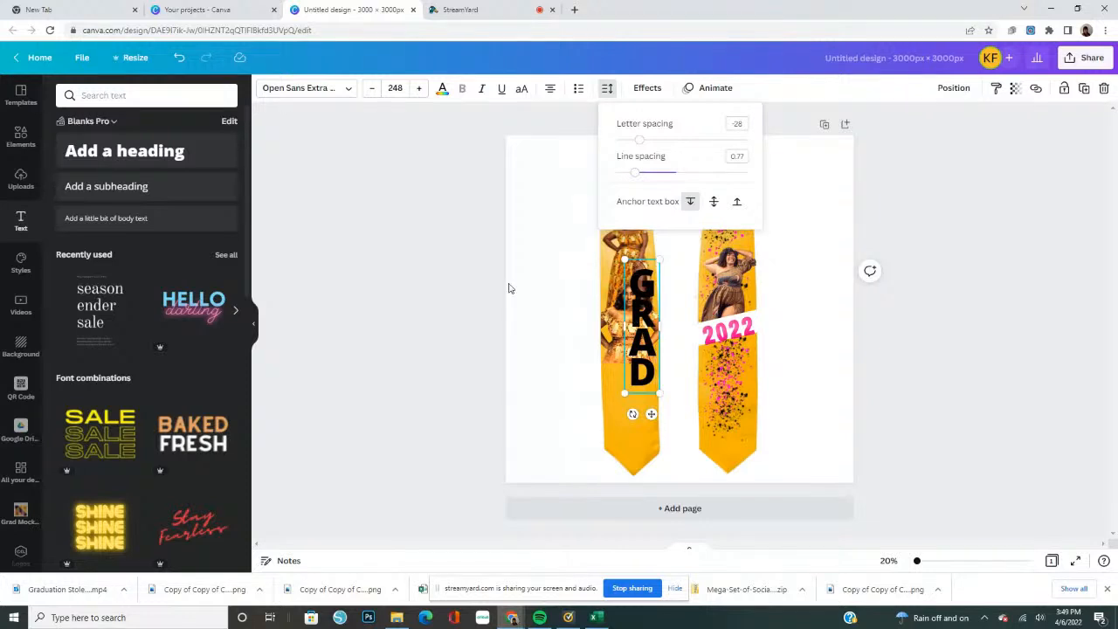
{"action": "left_click", "coordinate": [602, 337]}
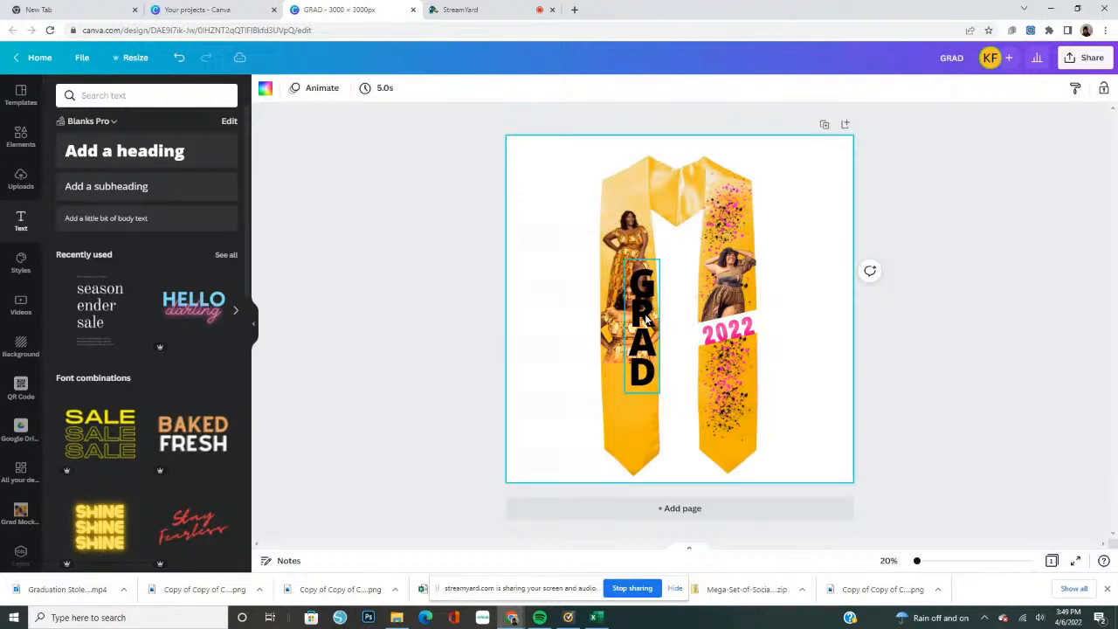
Place the stacked GRAD text below 2022 on the stole and shrink it to font size 205 to fit above the pointed end
{"action": "left_click_drag", "start_coordinate": [643, 312], "coordinate": [730, 390]}
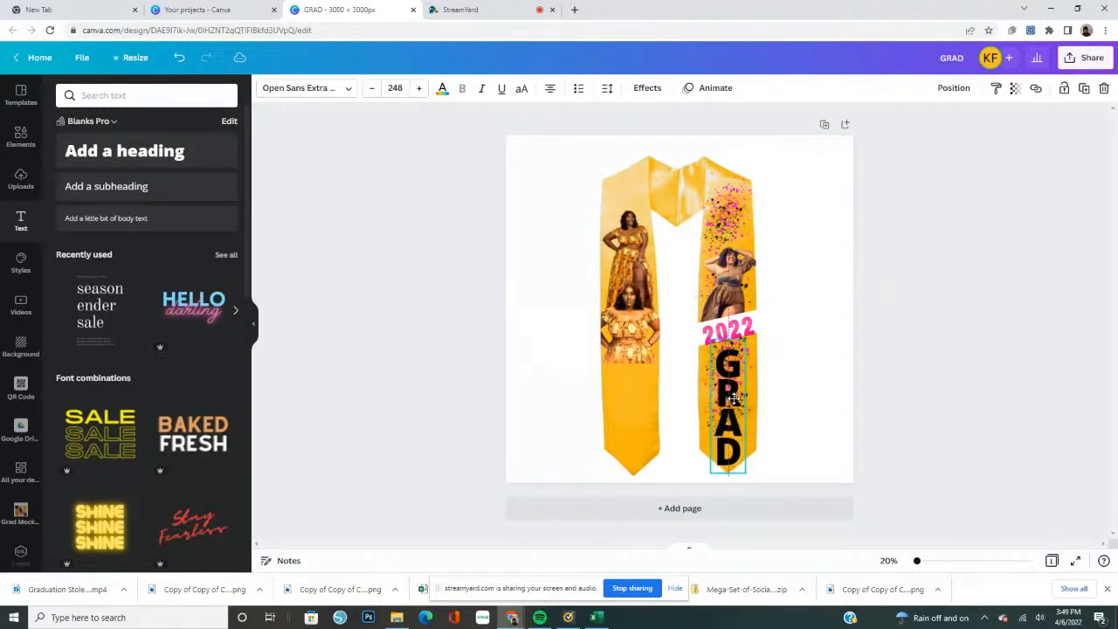
{"action": "left_click_drag", "start_coordinate": [748, 476], "coordinate": [729, 417]}
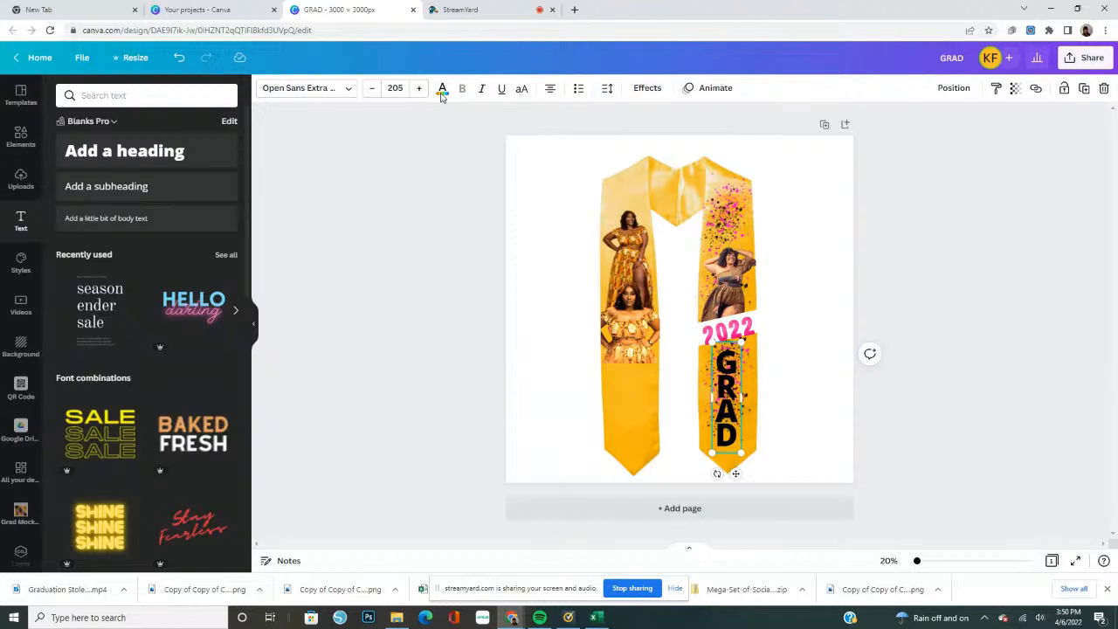
Recolor the stacked GRAD text white and try the Neon and Hollow effects on it
{"action": "left_click", "coordinate": [442, 90]}
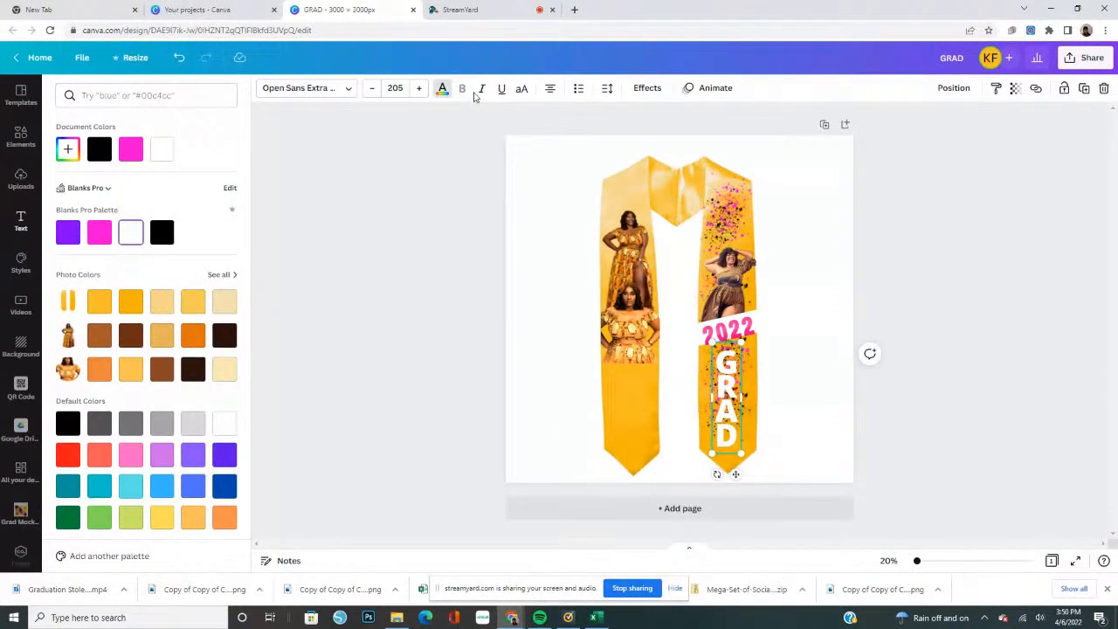
{"action": "left_click", "coordinate": [640, 90]}
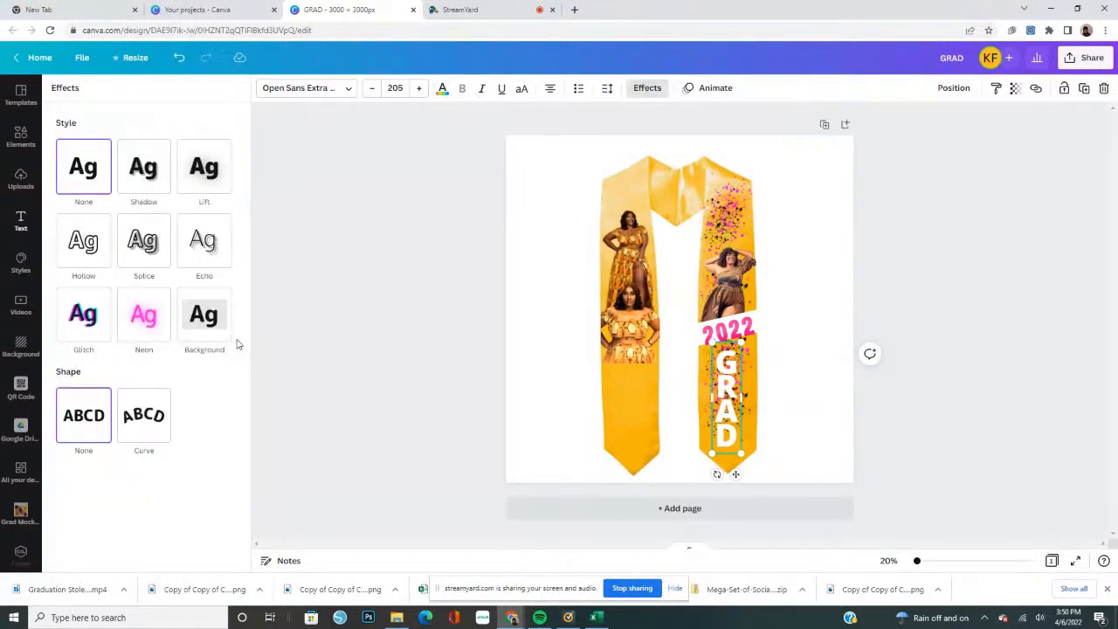
{"action": "left_click", "coordinate": [148, 323]}
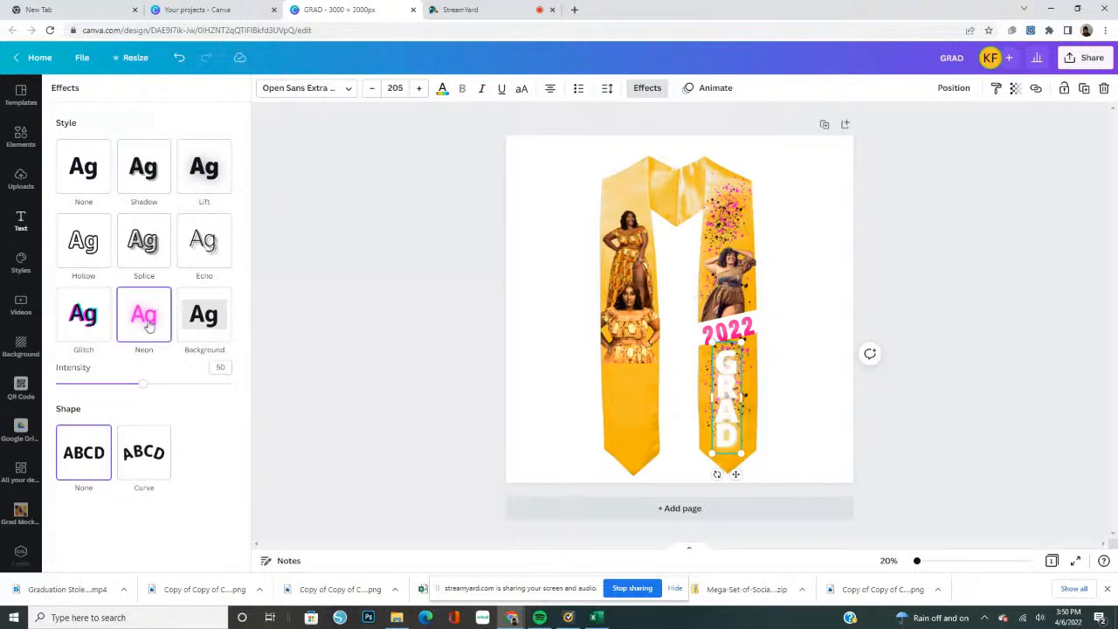
{"action": "left_click", "coordinate": [95, 253]}
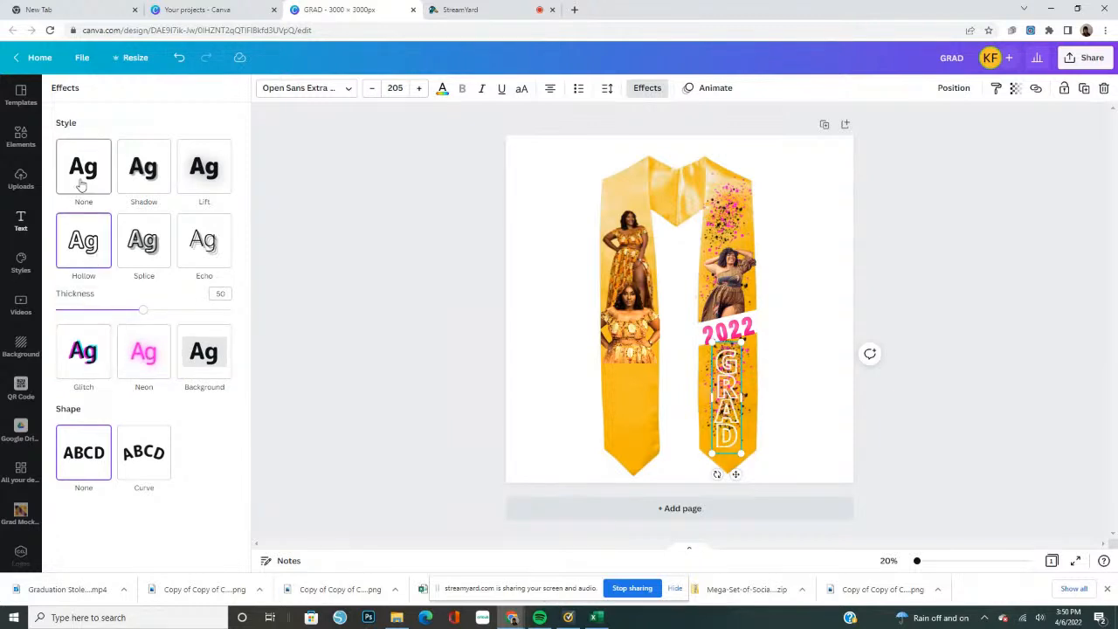
Give the stacked GRAD text a Shadow effect, trying black and settling on the Blanks Pro palette's pink as the shadow color
{"action": "left_click", "coordinate": [152, 177]}
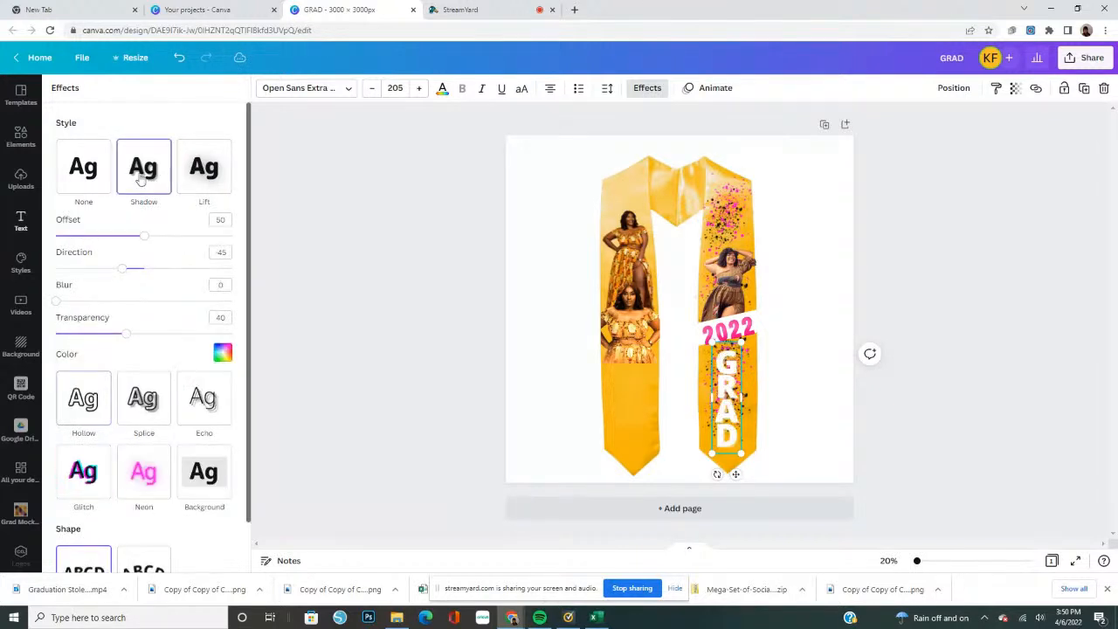
{"action": "left_click", "coordinate": [223, 354]}
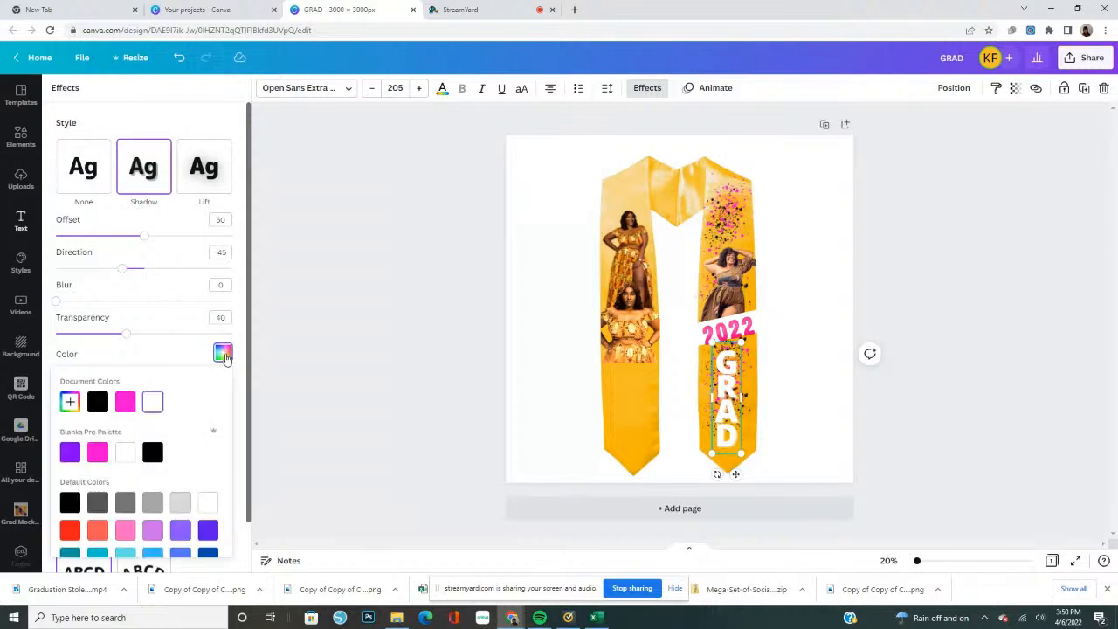
{"action": "left_click", "coordinate": [96, 454]}
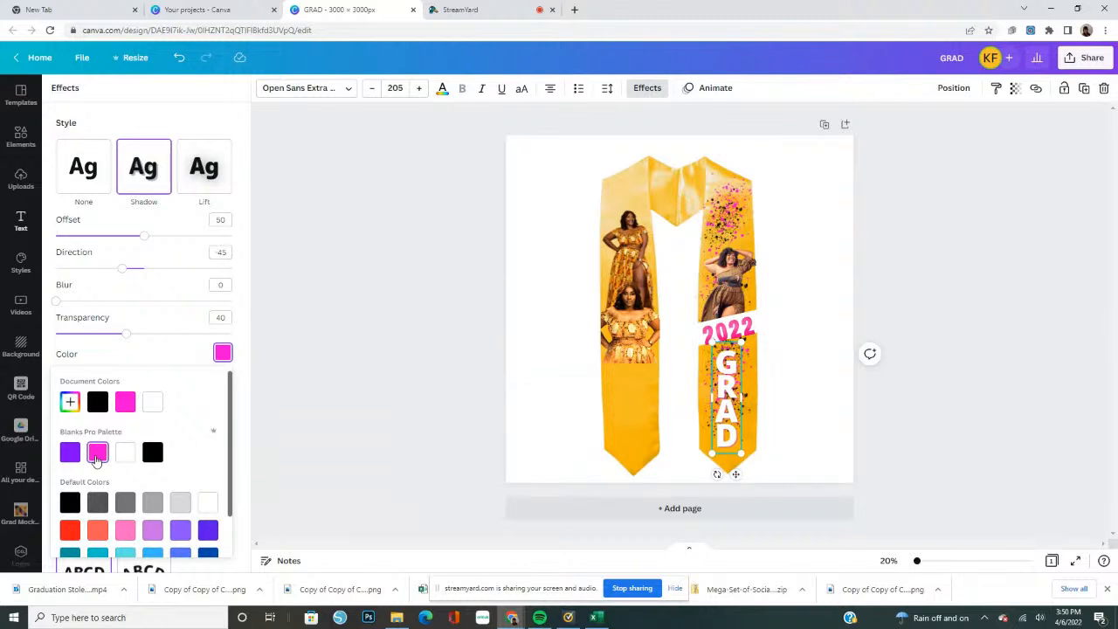
{"action": "left_click", "coordinate": [152, 452]}
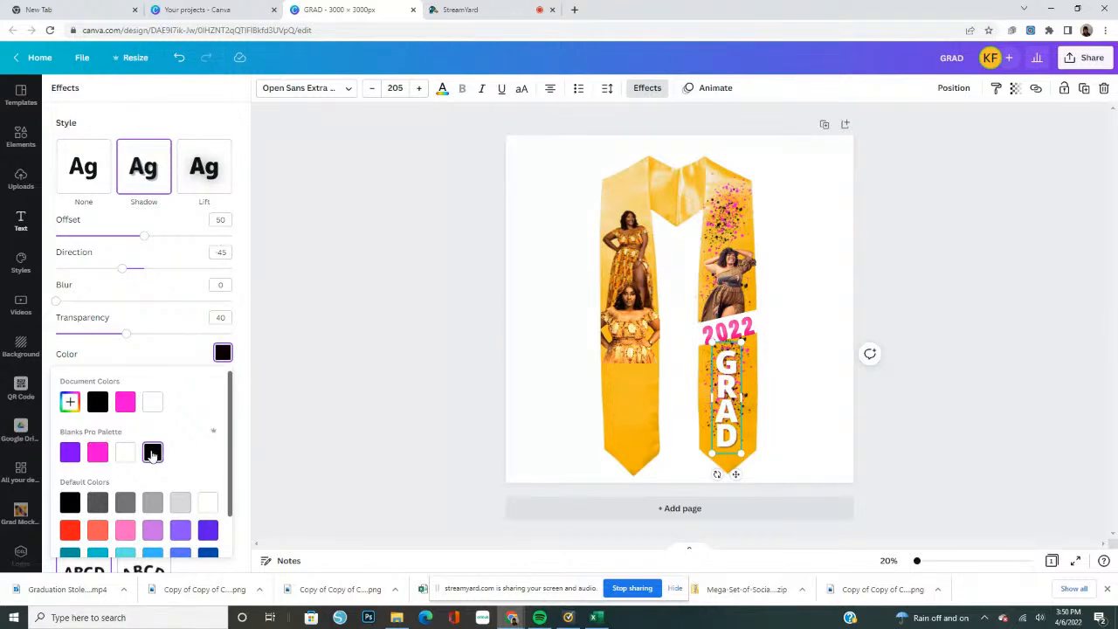
{"action": "left_click", "coordinate": [98, 453]}
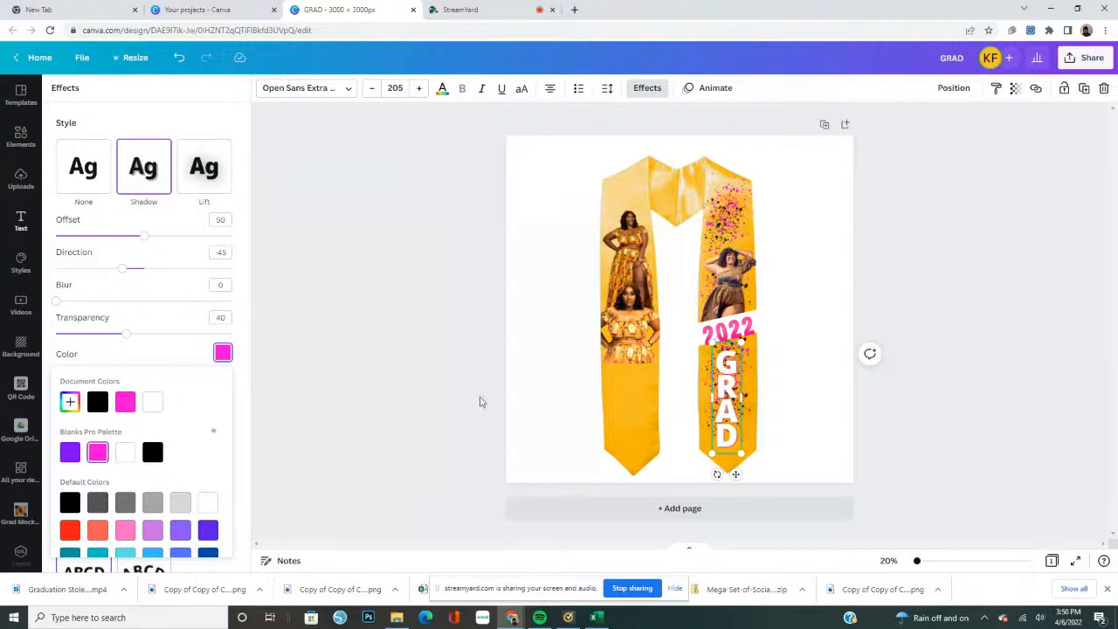
{"action": "left_click", "coordinate": [480, 402]}
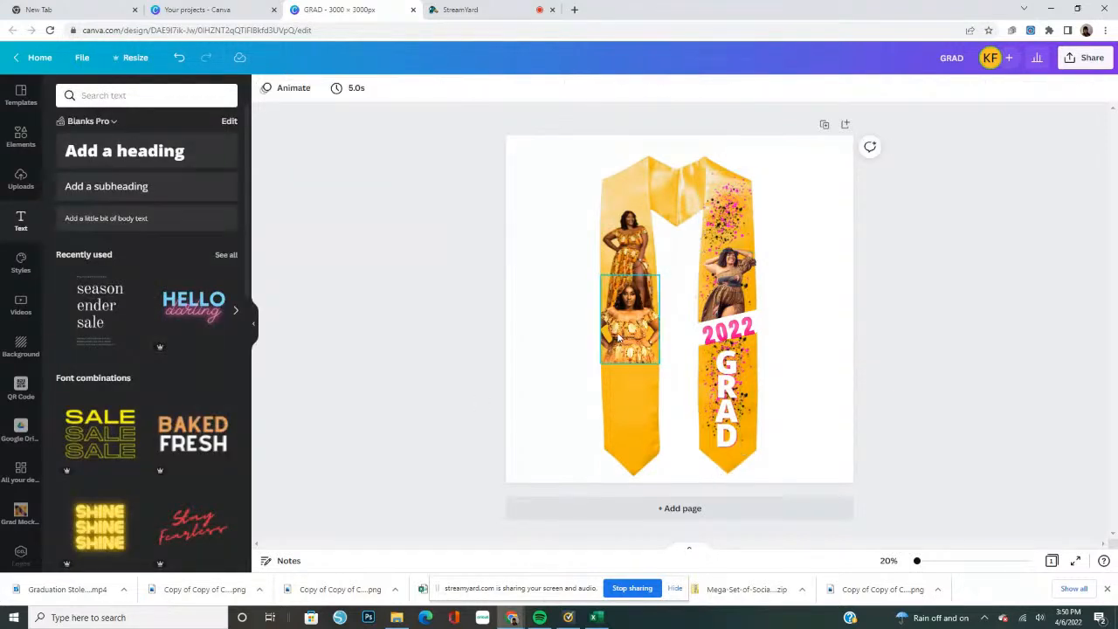
Insert the HELLO darling text combination enlarged to font size 349, and delete the smaller duplicate group
{"action": "left_click", "coordinate": [204, 315]}
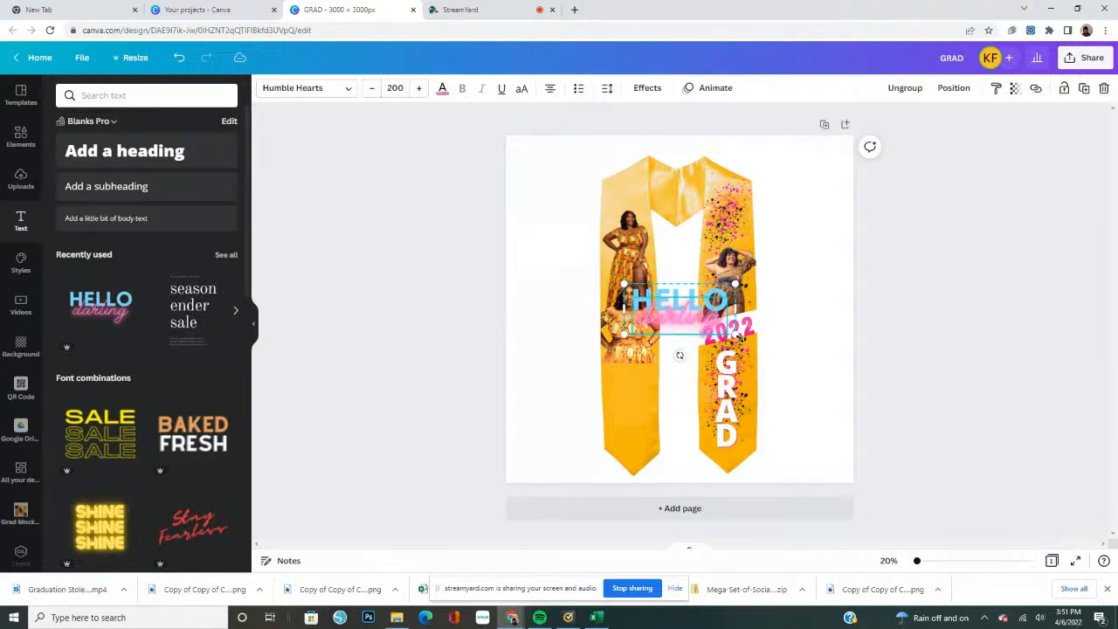
{"action": "left_click_drag", "start_coordinate": [736, 335], "coordinate": [801, 413]}
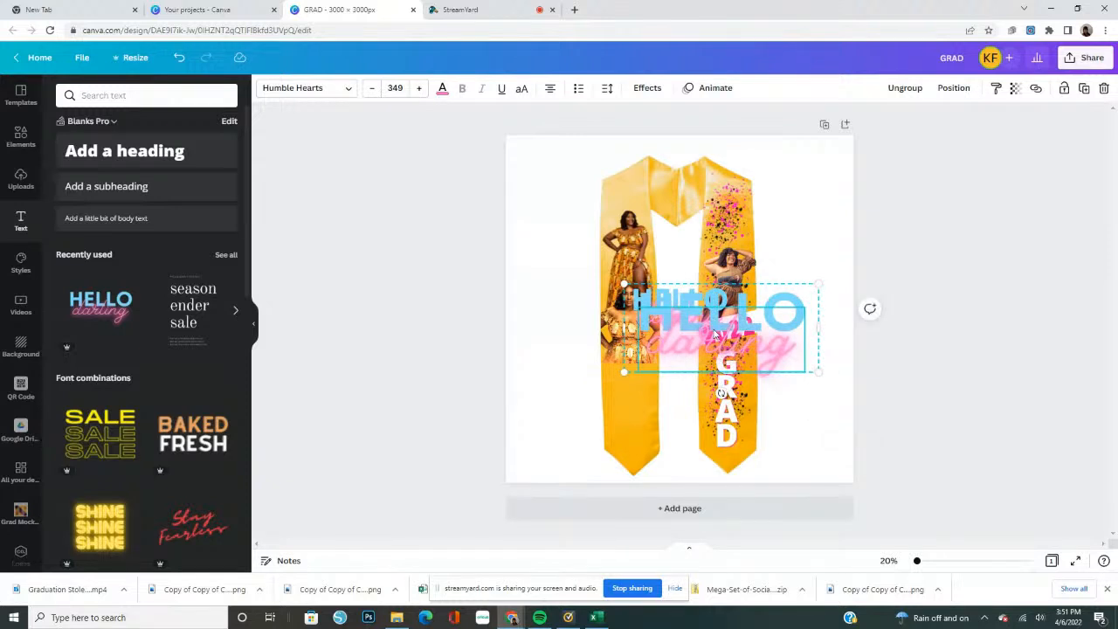
{"action": "left_click_drag", "start_coordinate": [661, 311], "coordinate": [578, 391]}
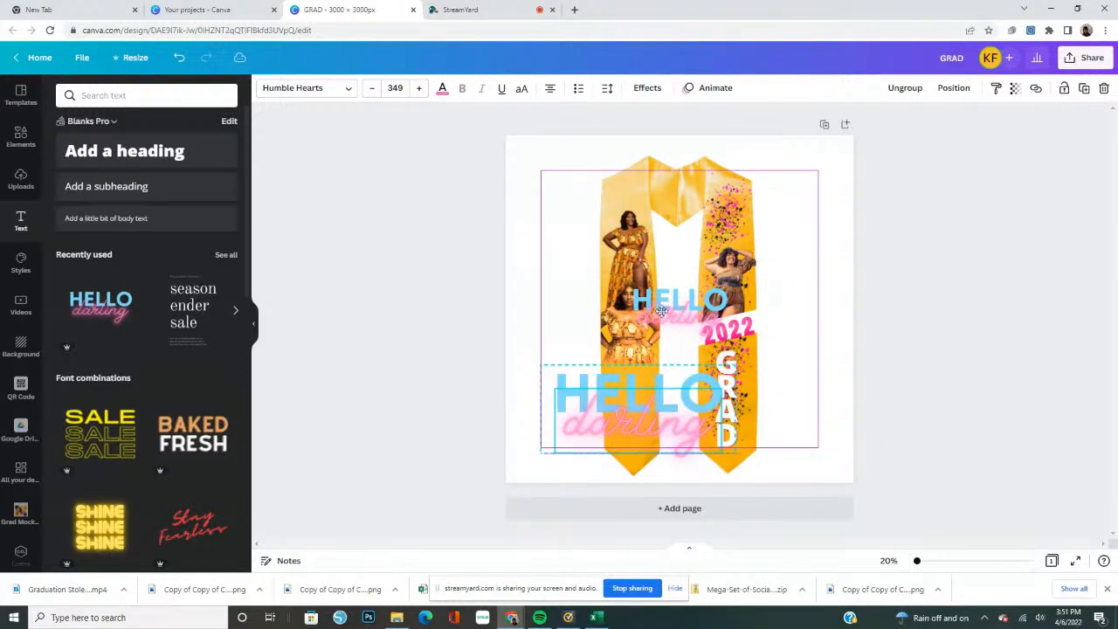
{"action": "left_click", "coordinate": [1103, 88]}
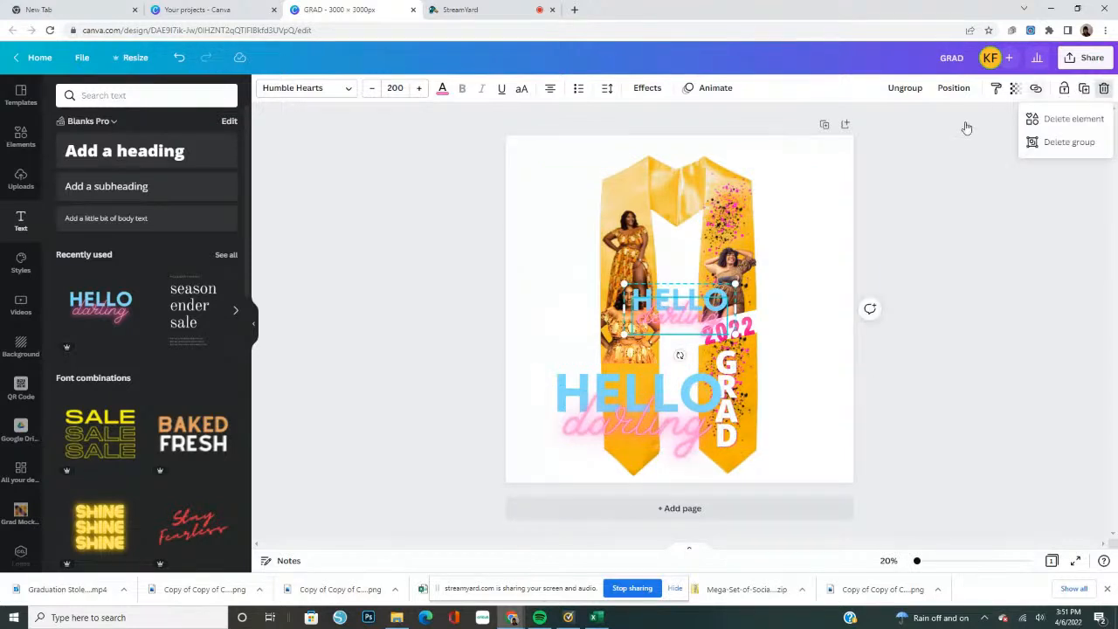
{"action": "left_click", "coordinate": [1068, 142]}
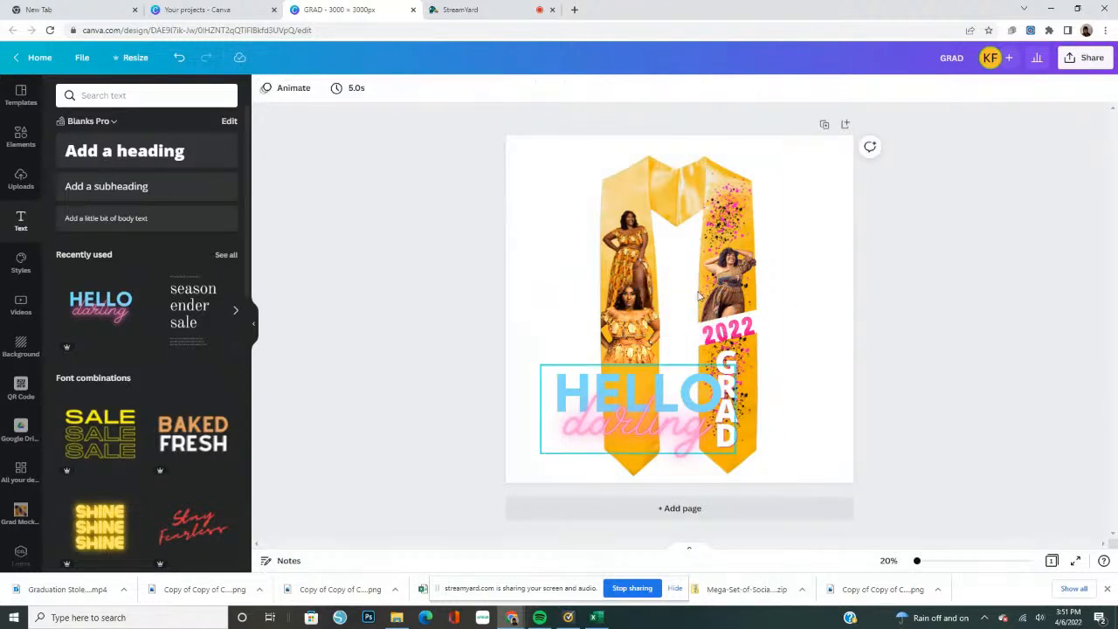
Ungroup the large HELLO darling text and delete its HELLO part
{"action": "left_click_drag", "start_coordinate": [663, 396], "coordinate": [733, 229]}
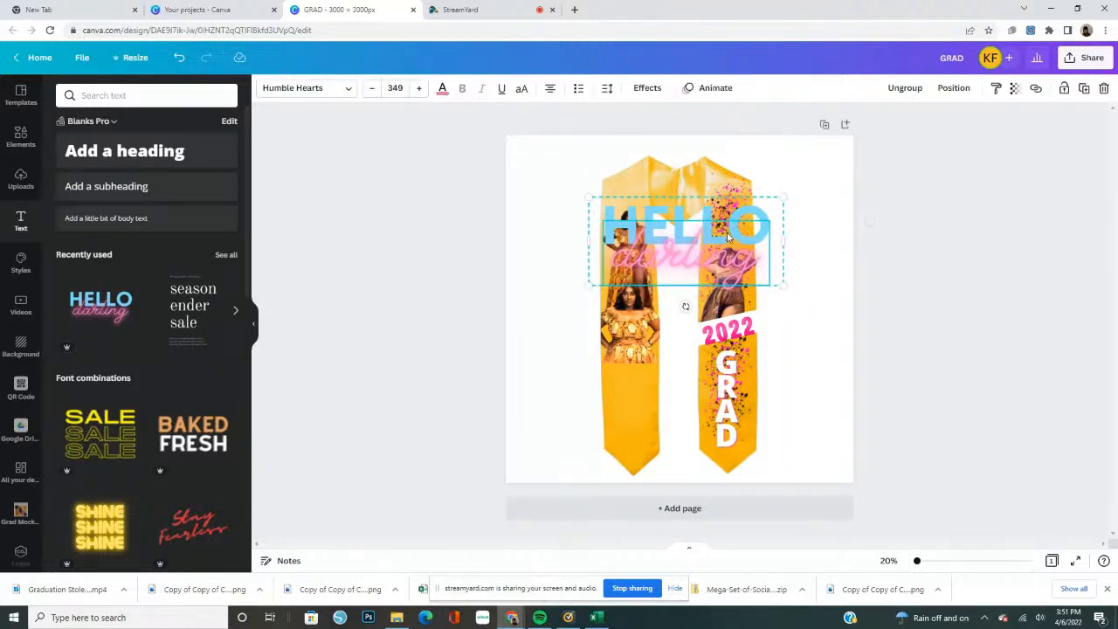
{"action": "left_click", "coordinate": [904, 88]}
{"action": "left_click", "coordinate": [860, 341]}
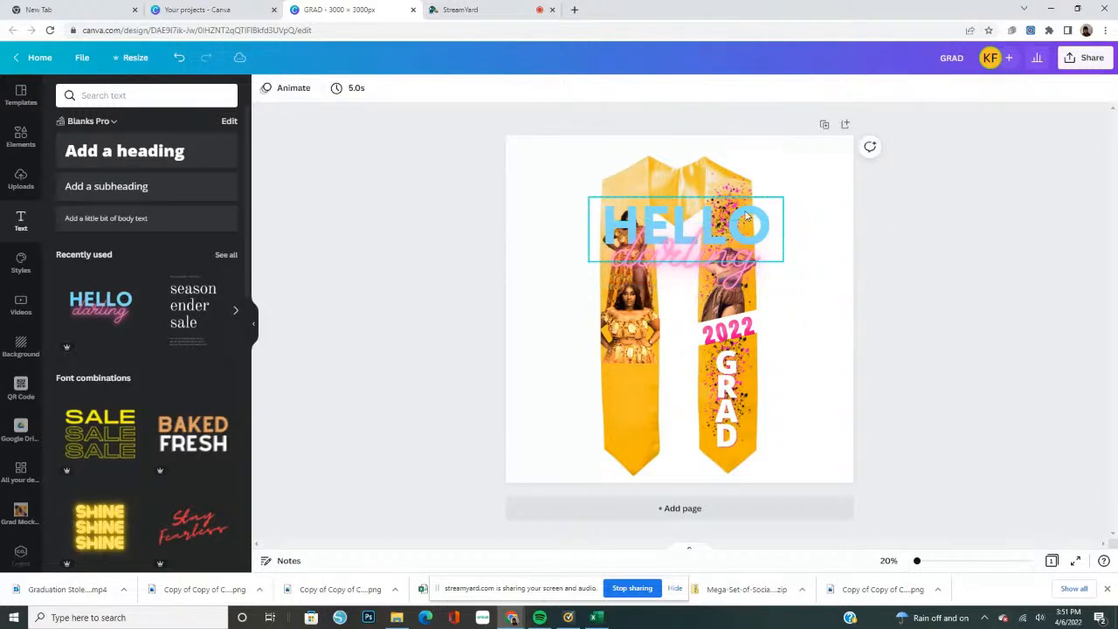
{"action": "left_click", "coordinate": [747, 217]}
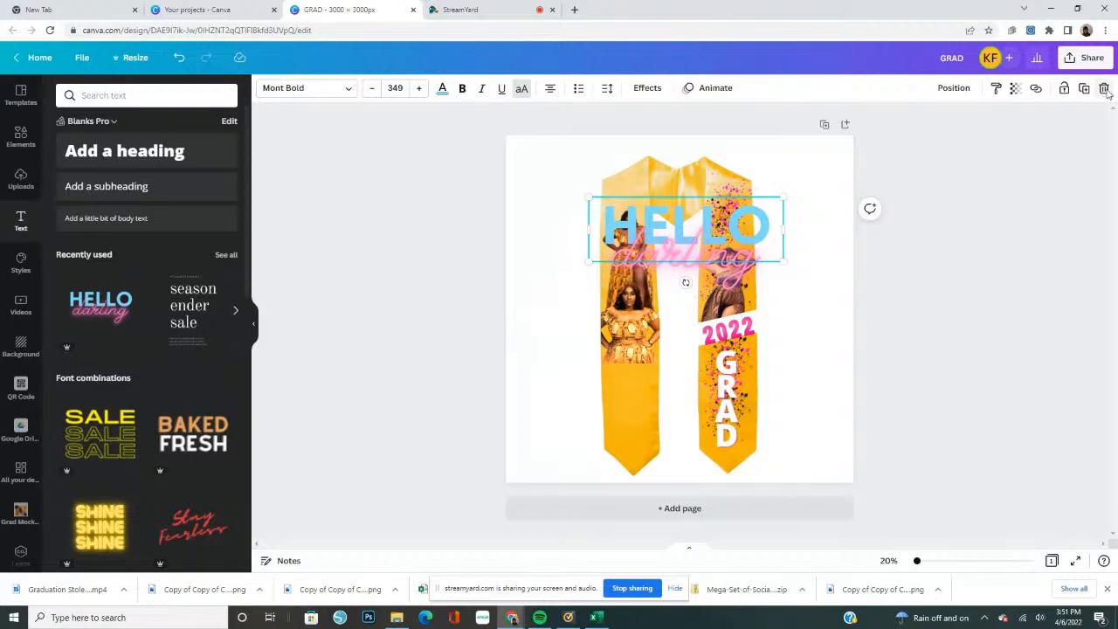
{"action": "left_click", "coordinate": [1104, 89]}
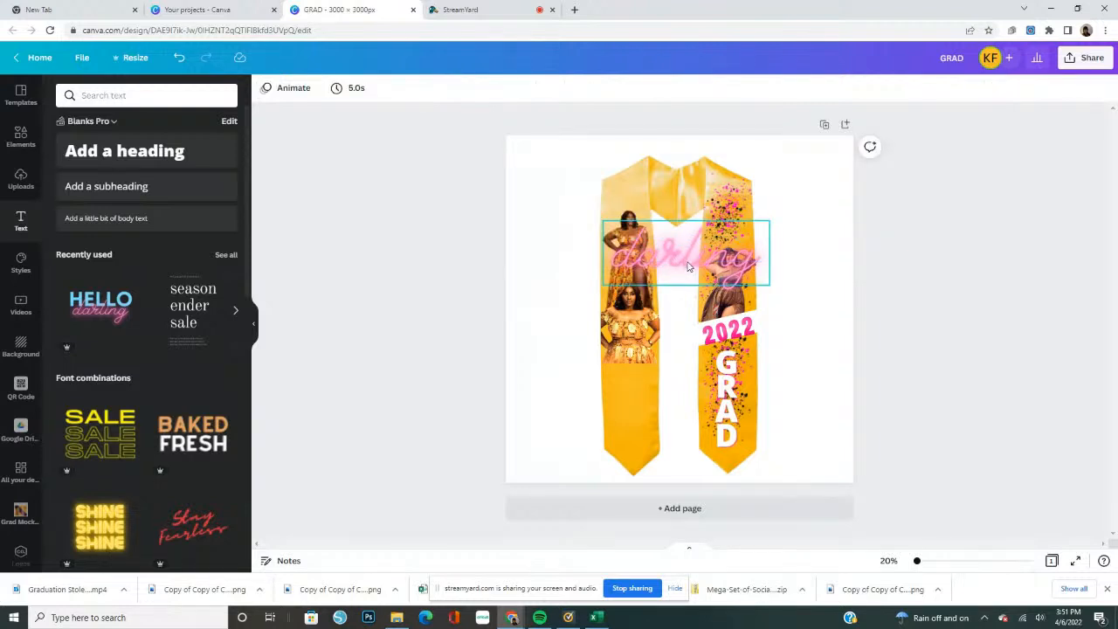
Replace the word darling with the graduate's first and last name on two lines and shrink the text to font size 129
{"action": "left_click", "coordinate": [717, 261]}
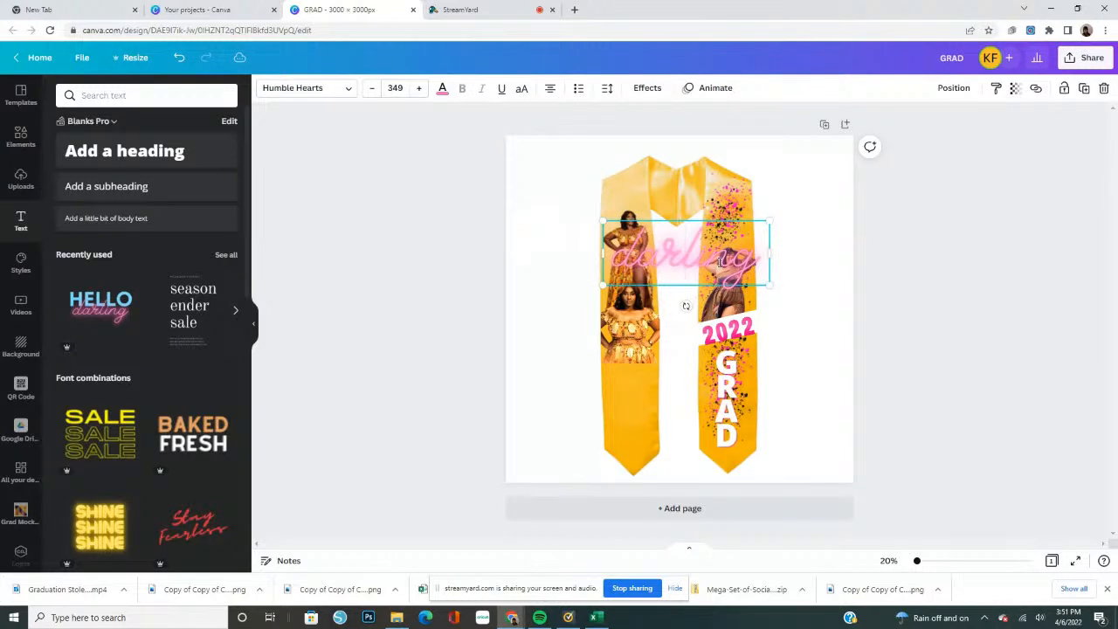
{"action": "double_click", "coordinate": [709, 266]}
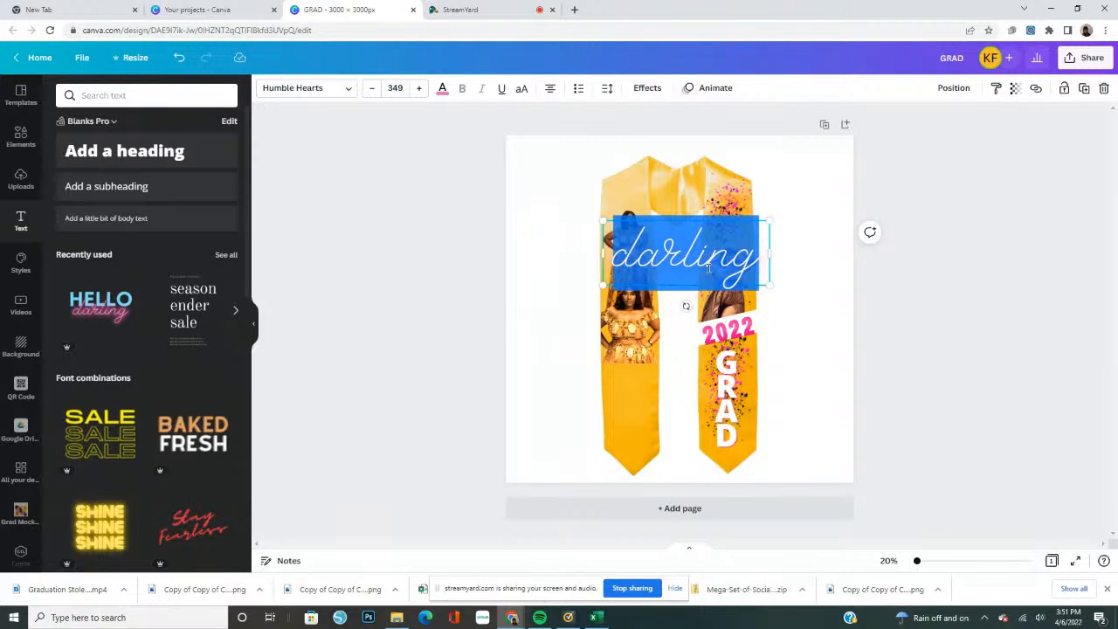
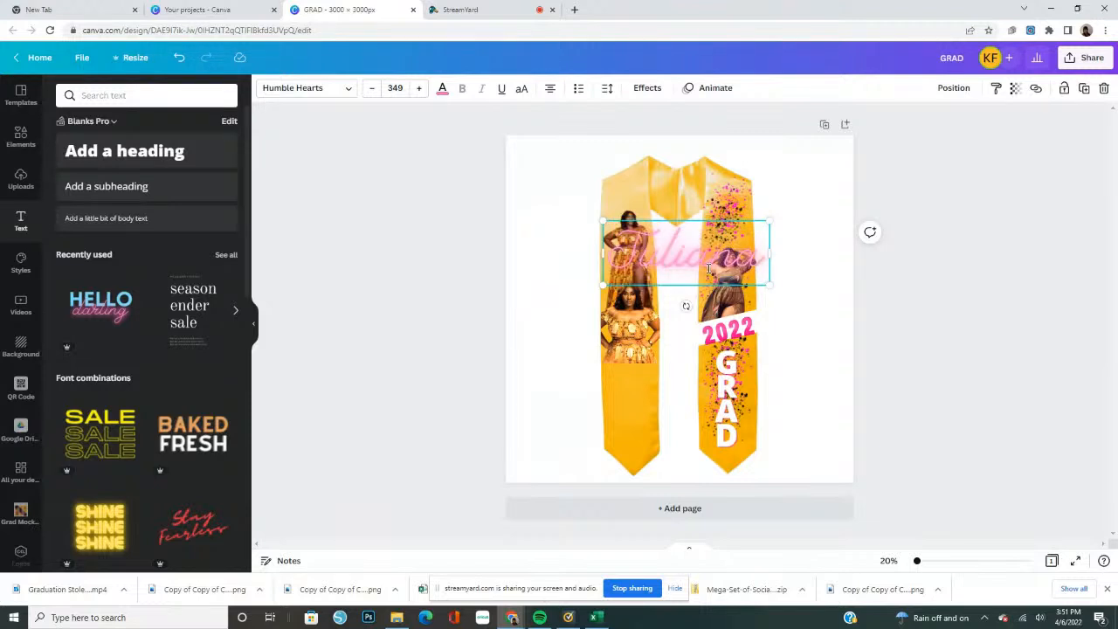
{"action": "key", "text": "Return"}
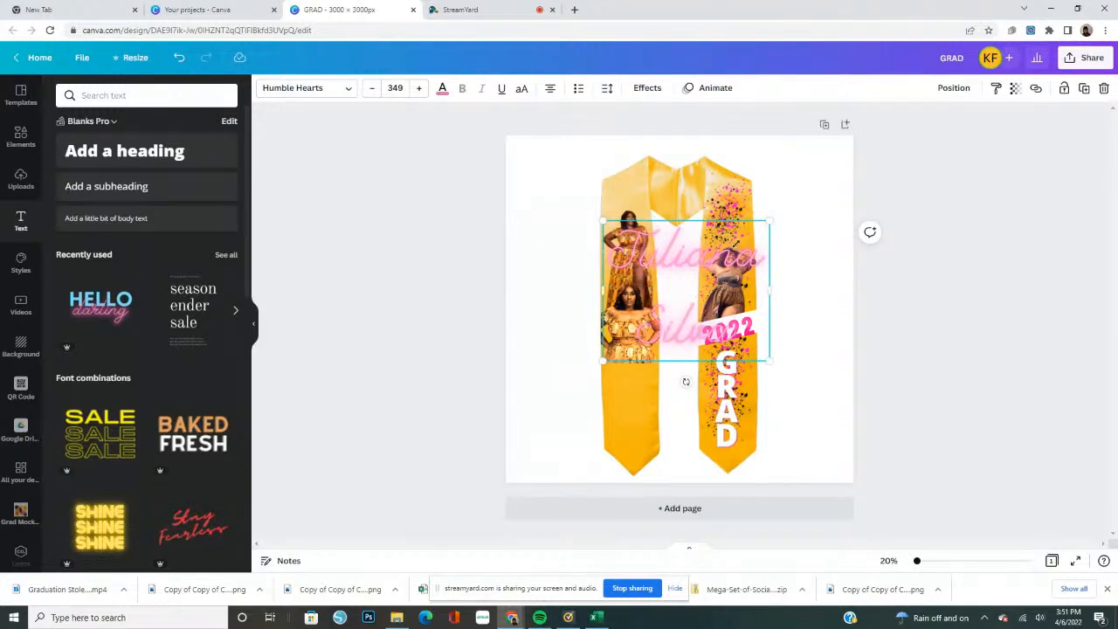
{"action": "left_click_drag", "start_coordinate": [768, 221], "coordinate": [510, 194]}
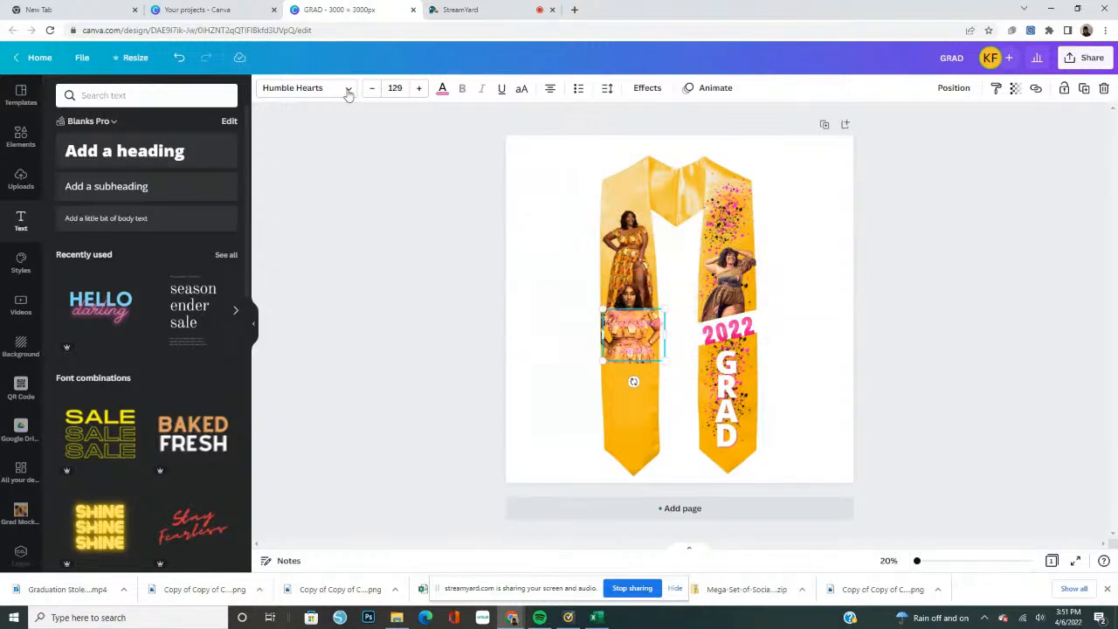
Set the last name in the Amsterdam Three script font
{"action": "left_click", "coordinate": [347, 91]}
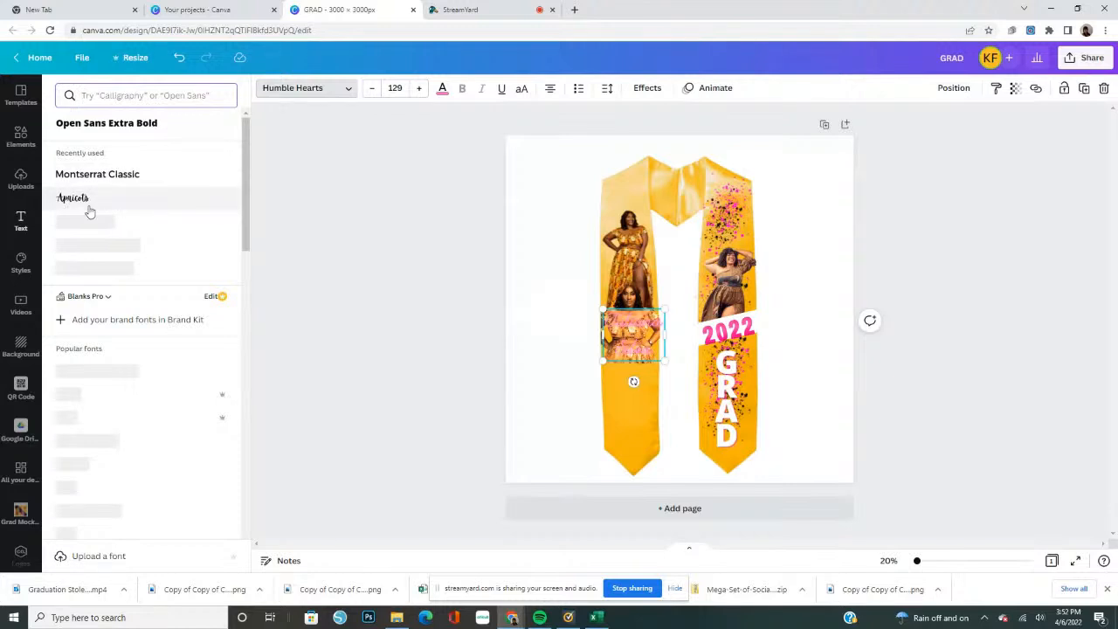
{"action": "left_click", "coordinate": [80, 200]}
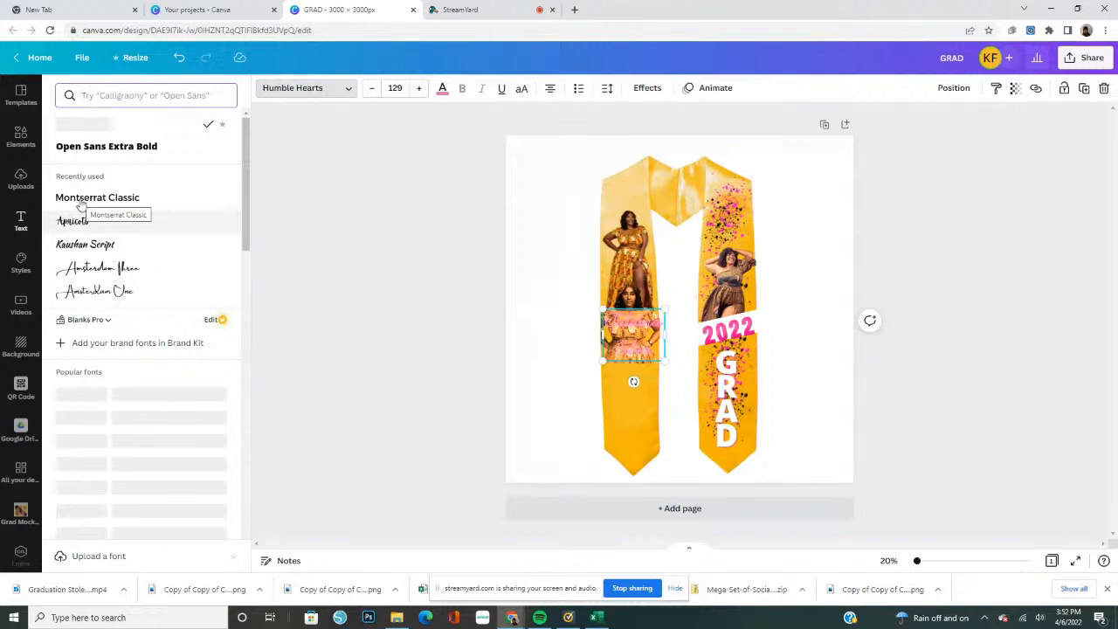
{"action": "left_click", "coordinate": [96, 272]}
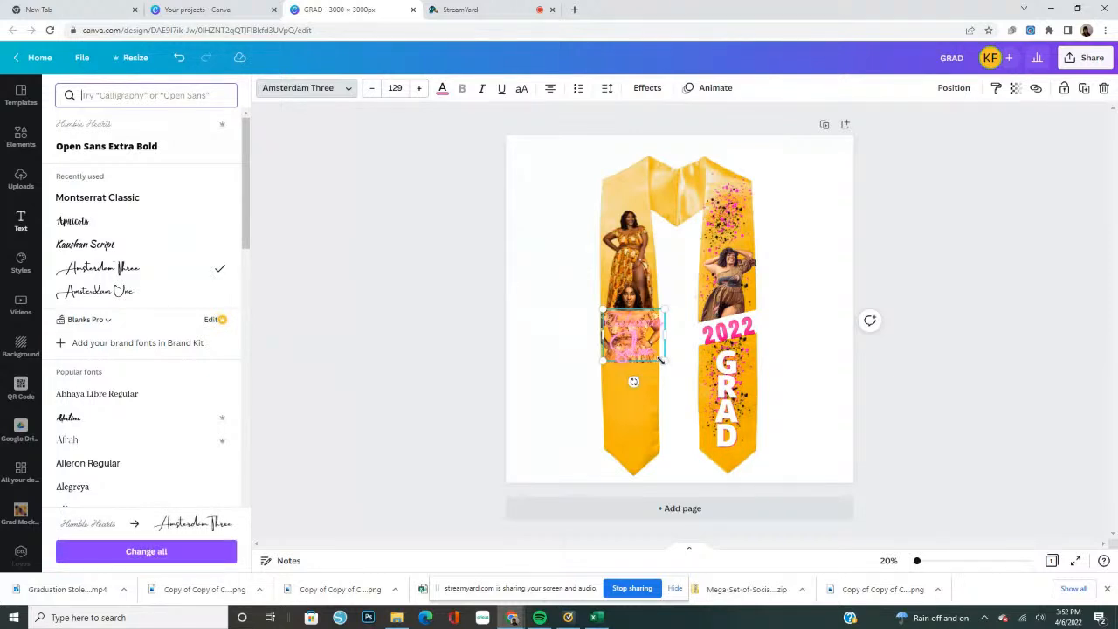
Recolor the name text black and set its effect style to None
{"action": "left_click", "coordinate": [443, 92]}
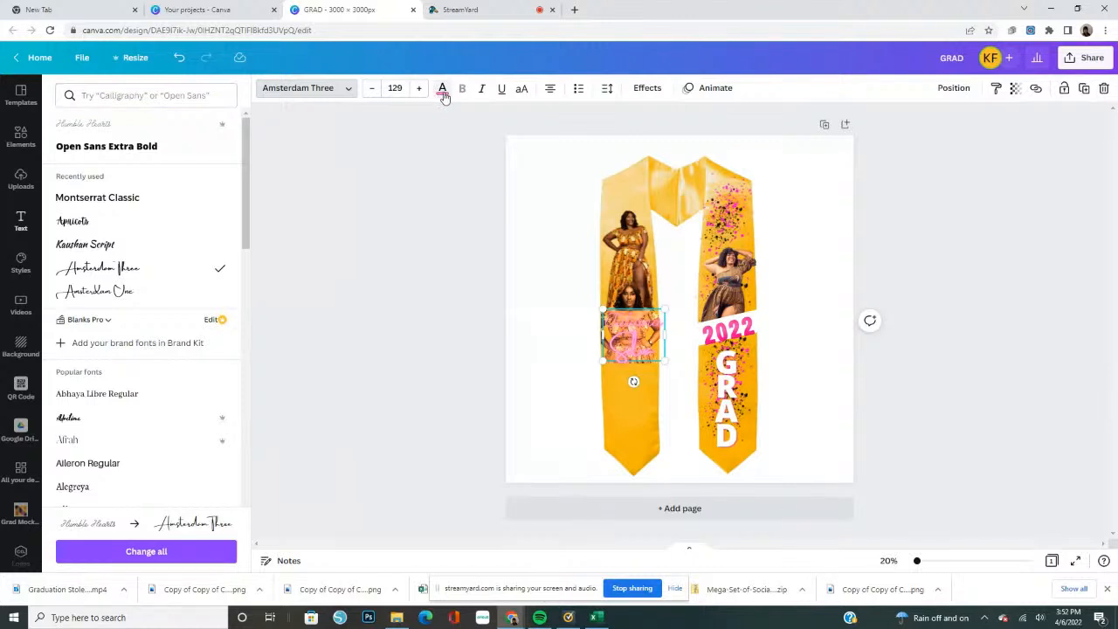
{"action": "left_click", "coordinate": [443, 93]}
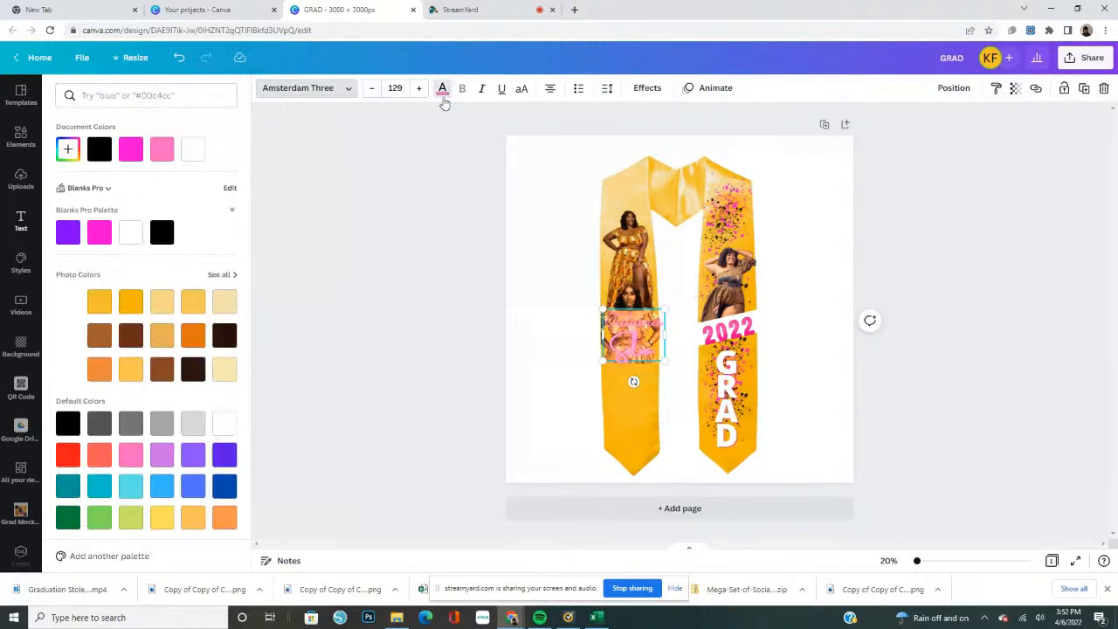
{"action": "left_click", "coordinate": [161, 234]}
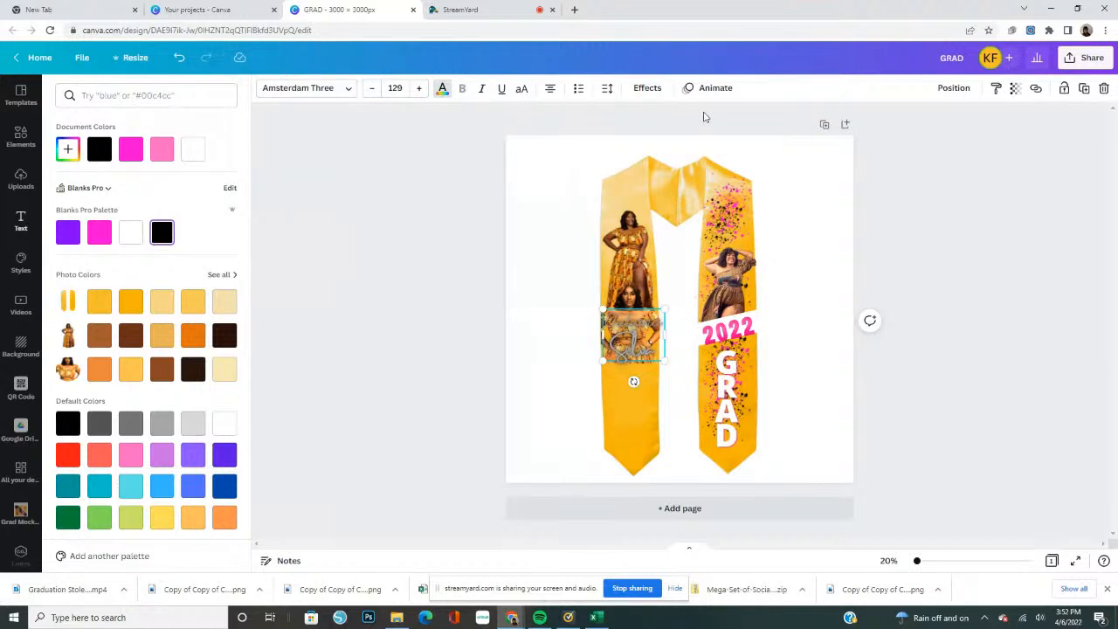
{"action": "left_click", "coordinate": [648, 89]}
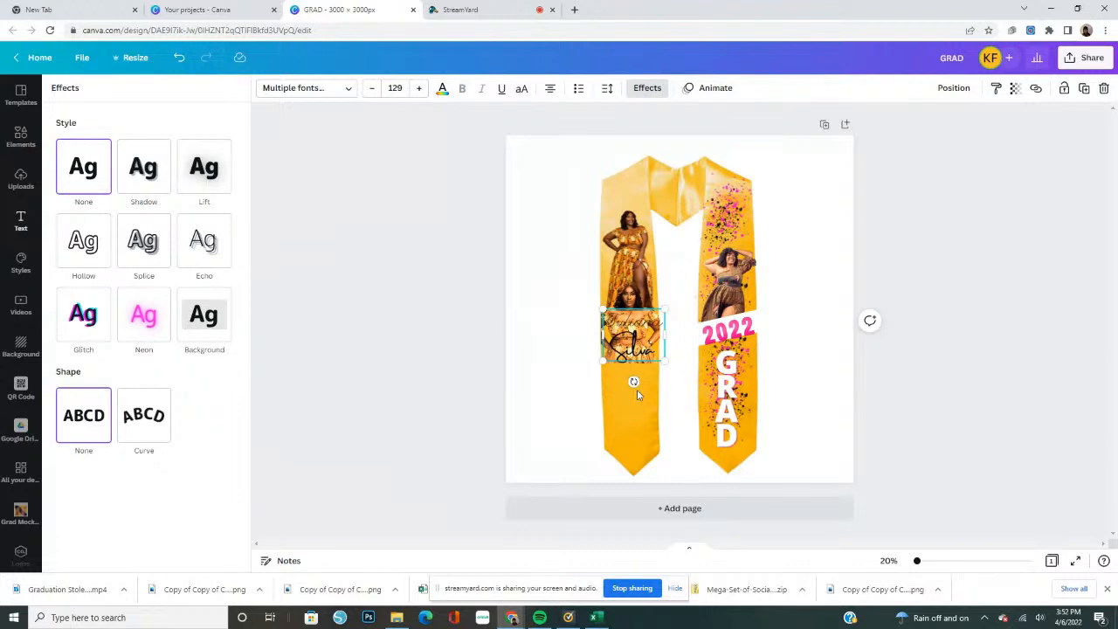
Move the name below the two portraits on the stole and set the first name in Amsterdam Three as well
{"action": "left_click_drag", "start_coordinate": [632, 341], "coordinate": [630, 409]}
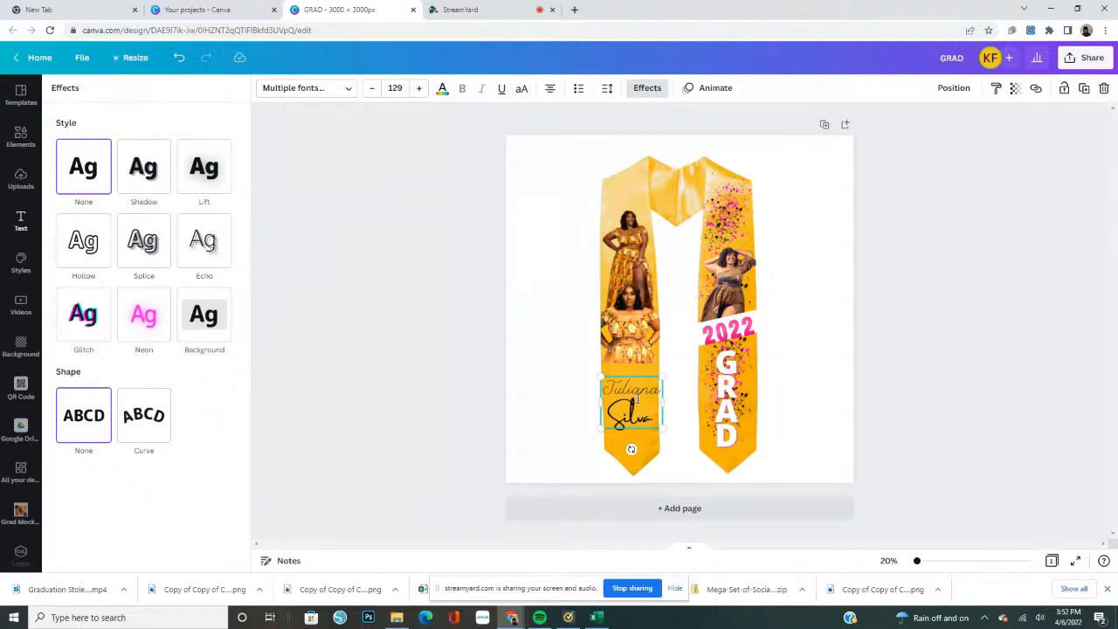
{"action": "double_click", "coordinate": [655, 392]}
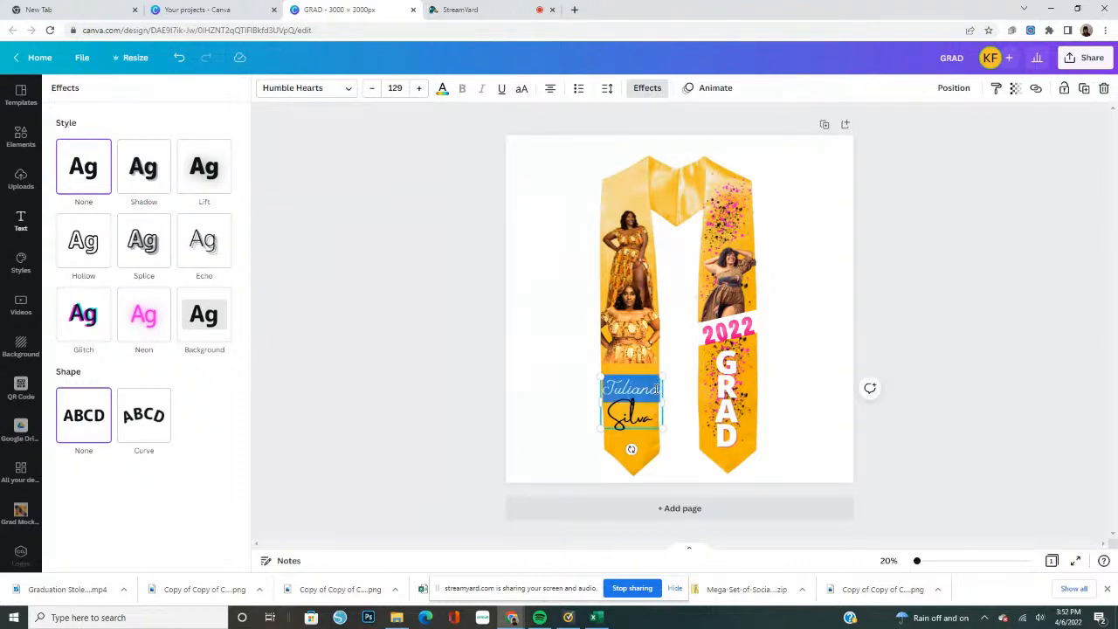
{"action": "left_click", "coordinate": [348, 90]}
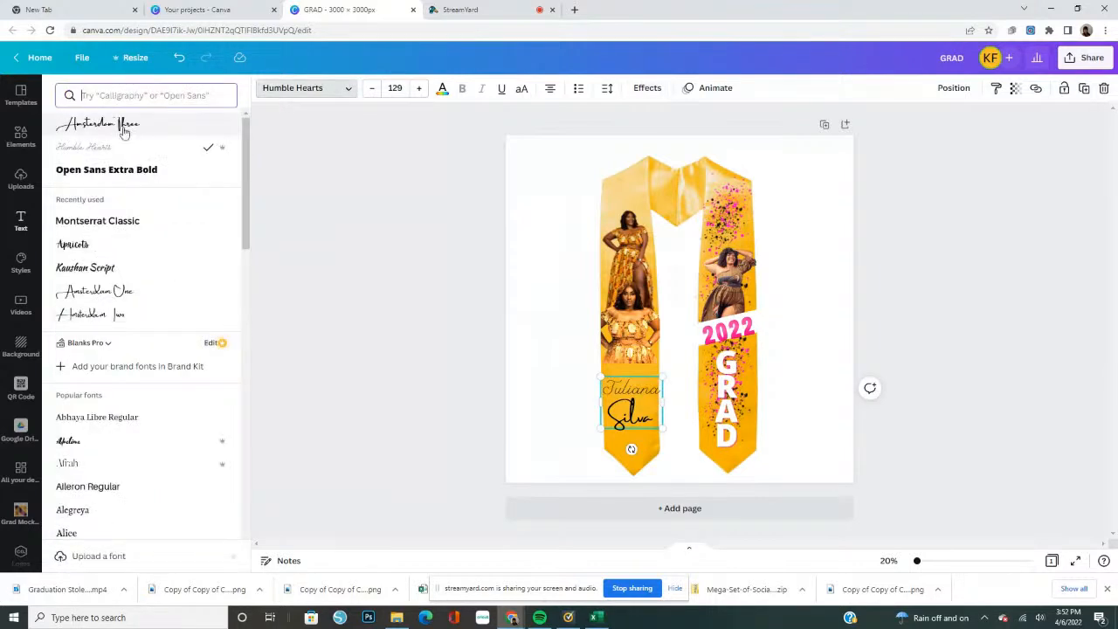
{"action": "left_click", "coordinate": [98, 123]}
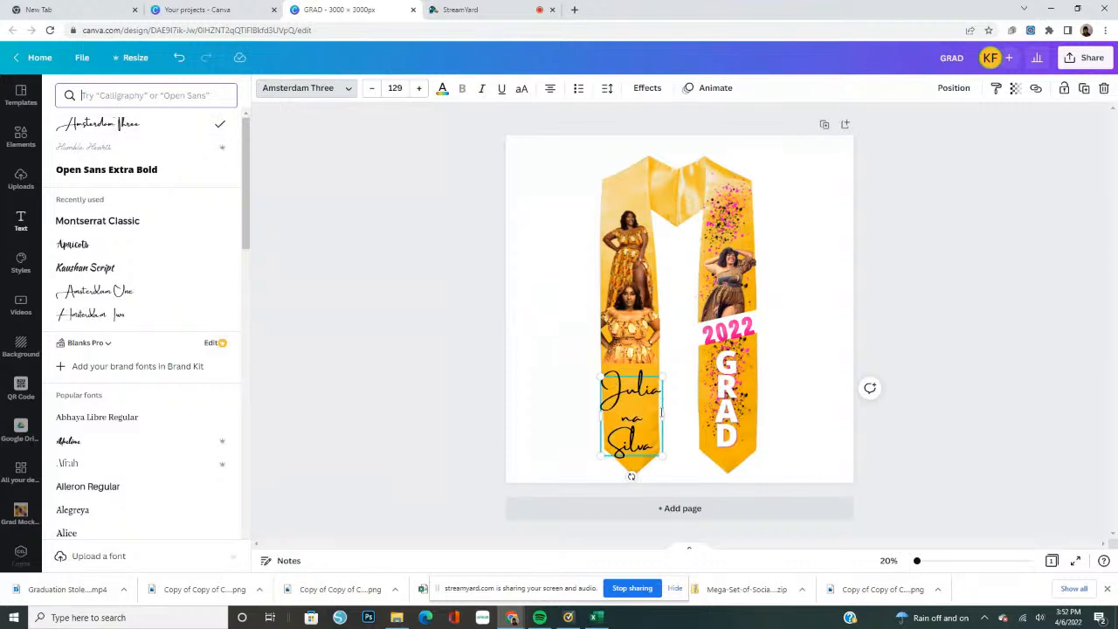
Widen the name's text box so each name fits on one line, shrink it to font size 84.6 and place it lower on the stole
{"action": "mouse_move", "coordinate": [678, 412]}
{"action": "left_mouse_down"}
{"action": "mouse_move", "coordinate": [704, 414]}
{"action": "mouse_move", "coordinate": [695, 423]}
{"action": "left_mouse_up"}
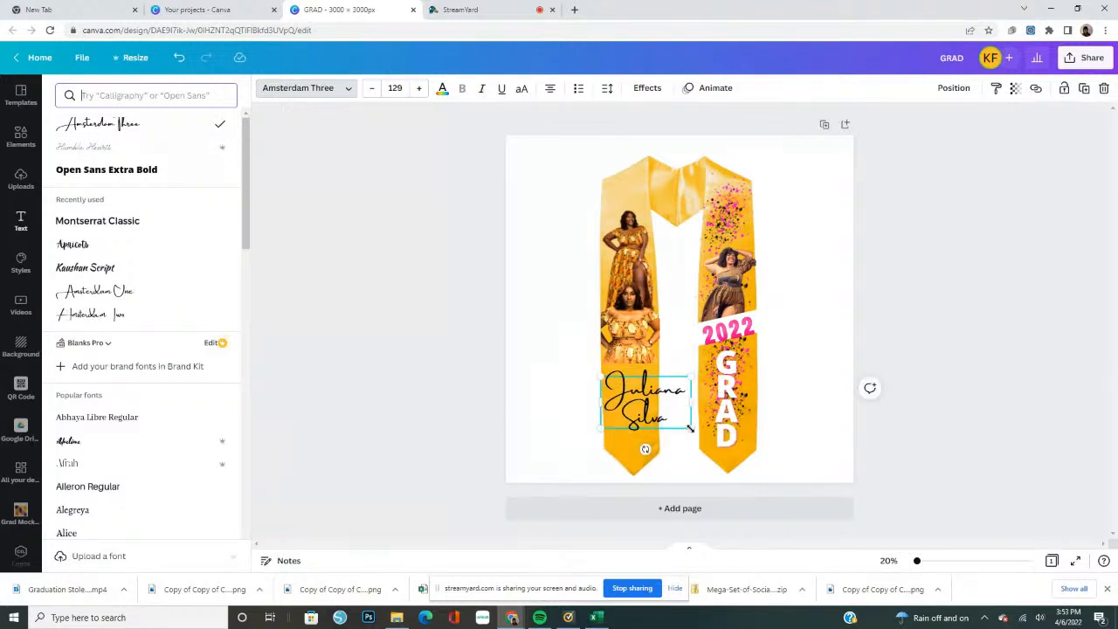
{"action": "left_click_drag", "start_coordinate": [690, 428], "coordinate": [663, 413]}
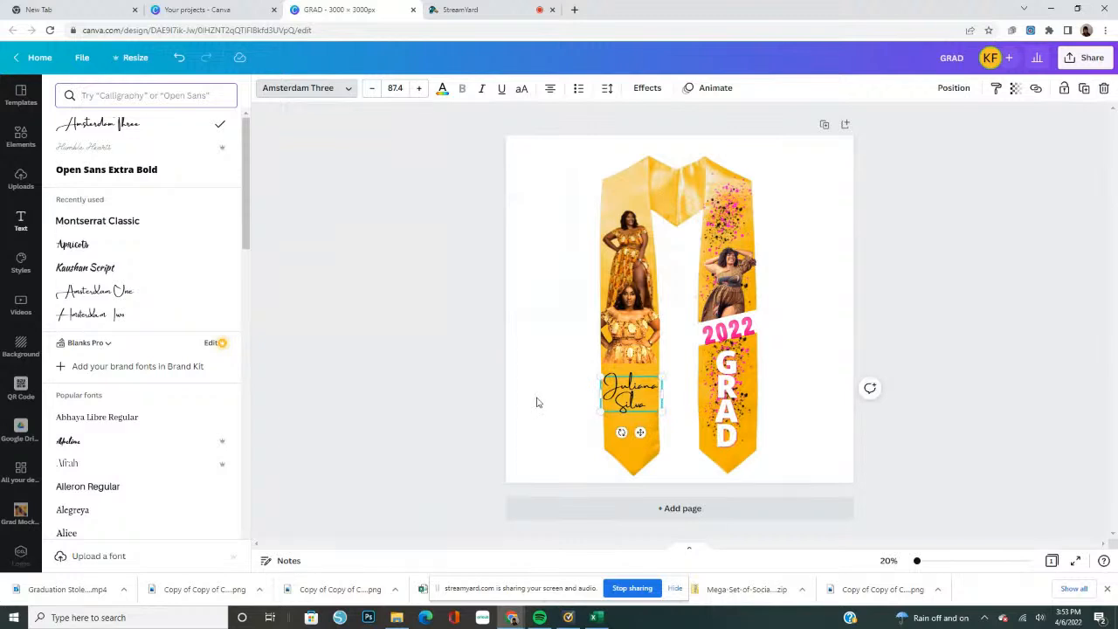
{"action": "left_click", "coordinate": [629, 389]}
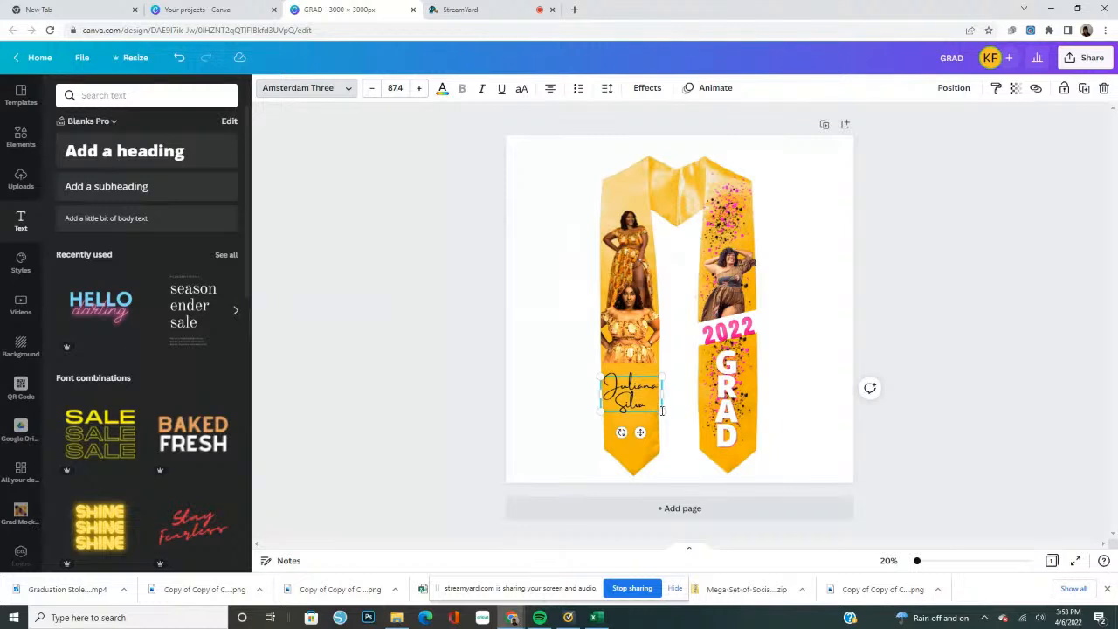
{"action": "left_click", "coordinate": [544, 407]}
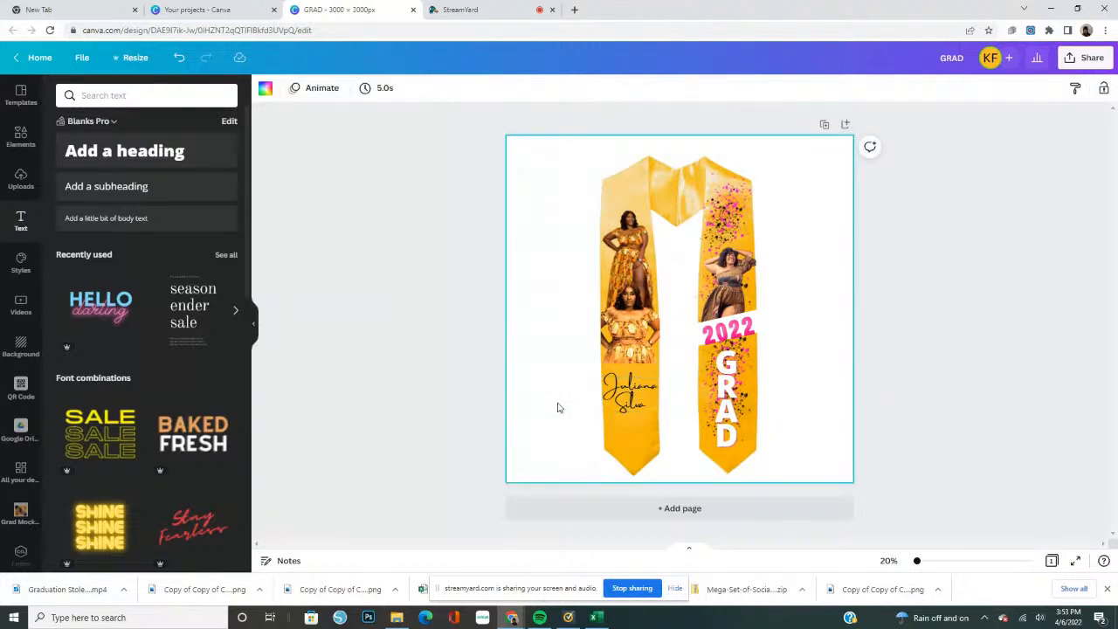
{"action": "left_click", "coordinate": [658, 411]}
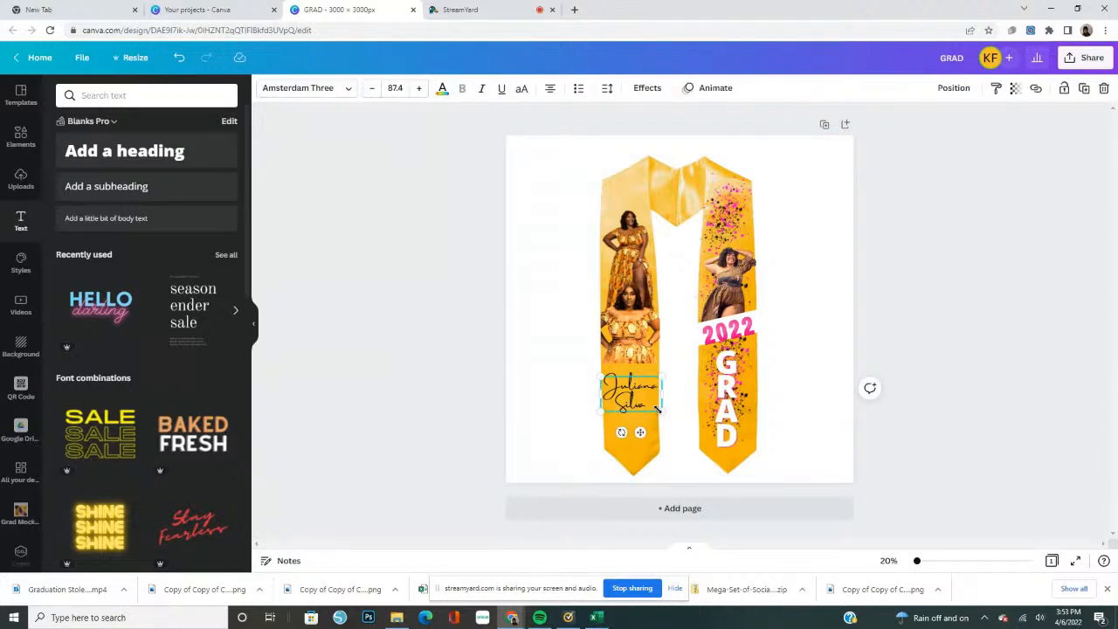
{"action": "left_click_drag", "start_coordinate": [656, 410], "coordinate": [622, 409]}
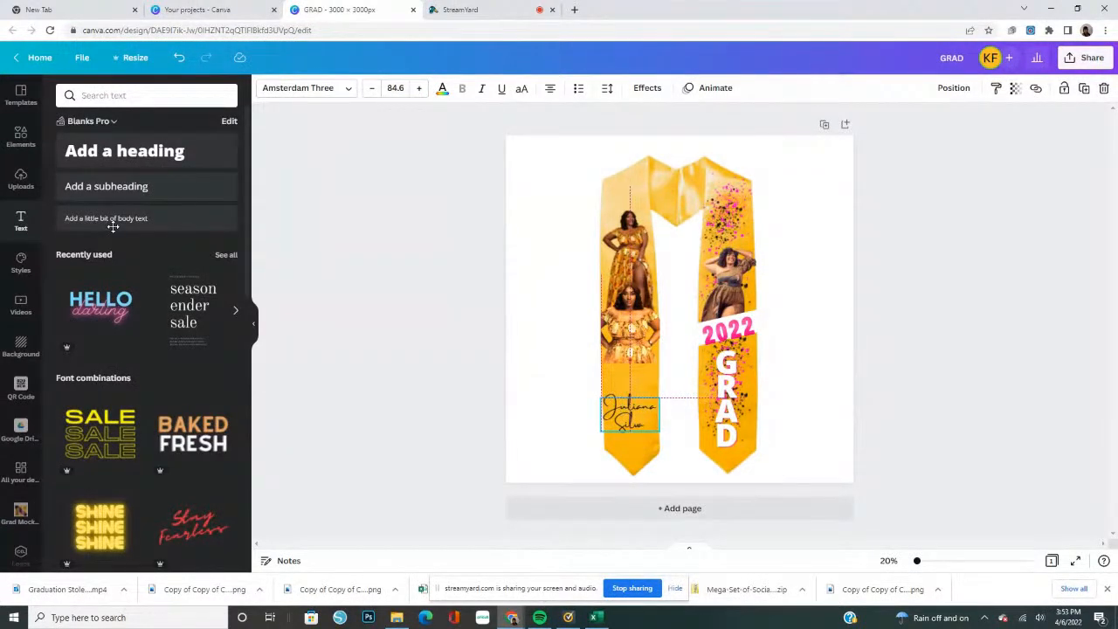
Duplicate the white slanted bar behind 2022 and place the copy, tilted the opposite way, between the lower portrait and the name
{"action": "left_click", "coordinate": [21, 140]}
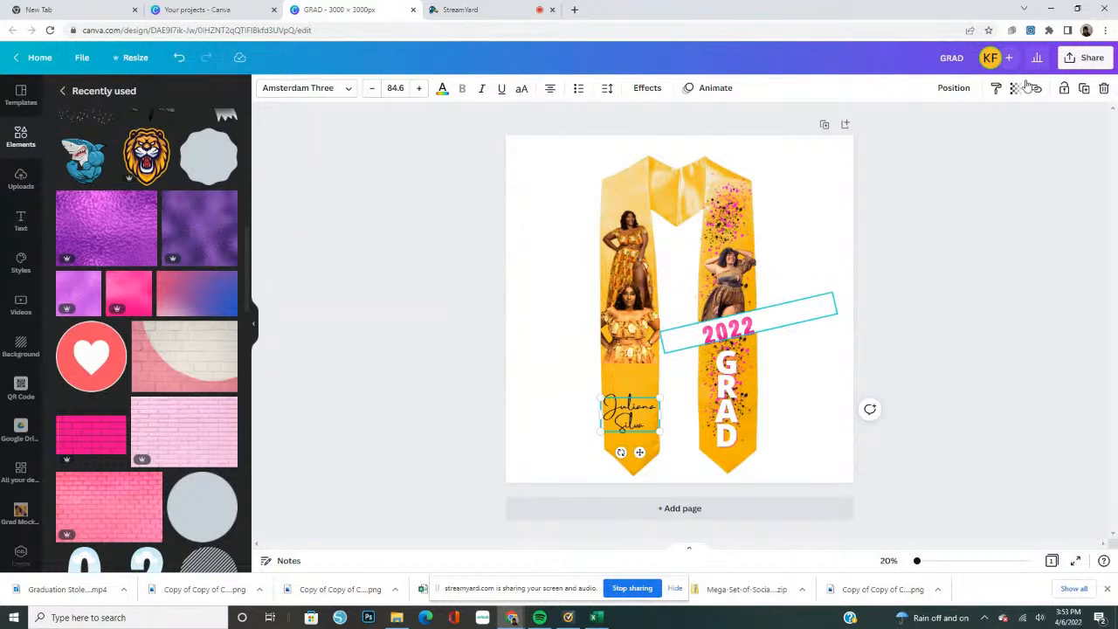
{"action": "left_click", "coordinate": [758, 320]}
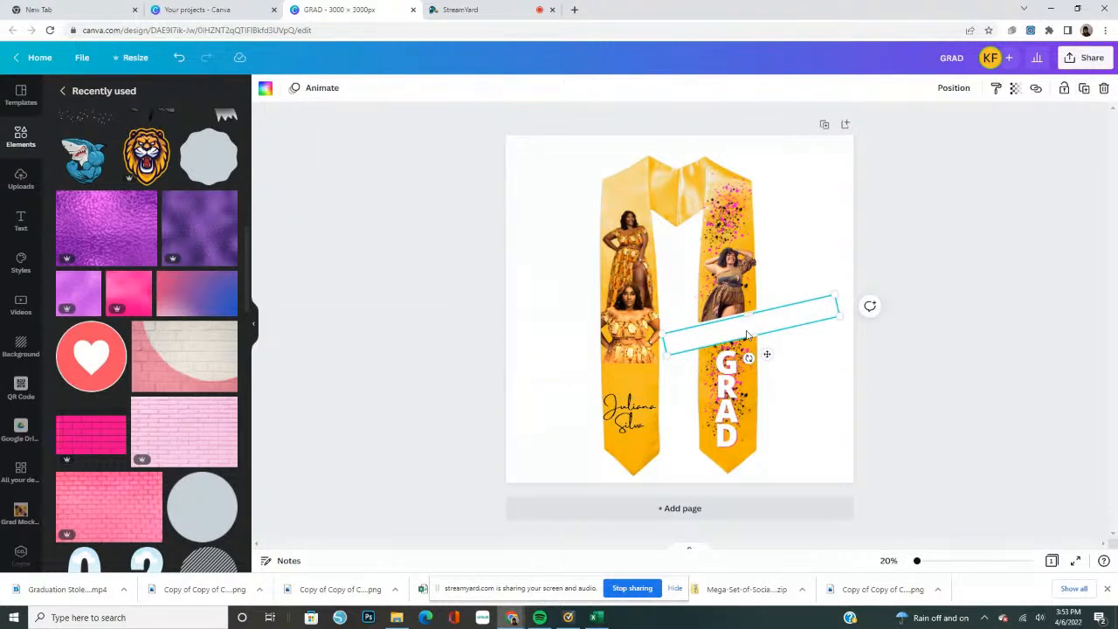
{"action": "left_click_drag", "start_coordinate": [759, 329], "coordinate": [585, 429]}
{"action": "left_click_drag", "start_coordinate": [576, 376], "coordinate": [583, 356]}
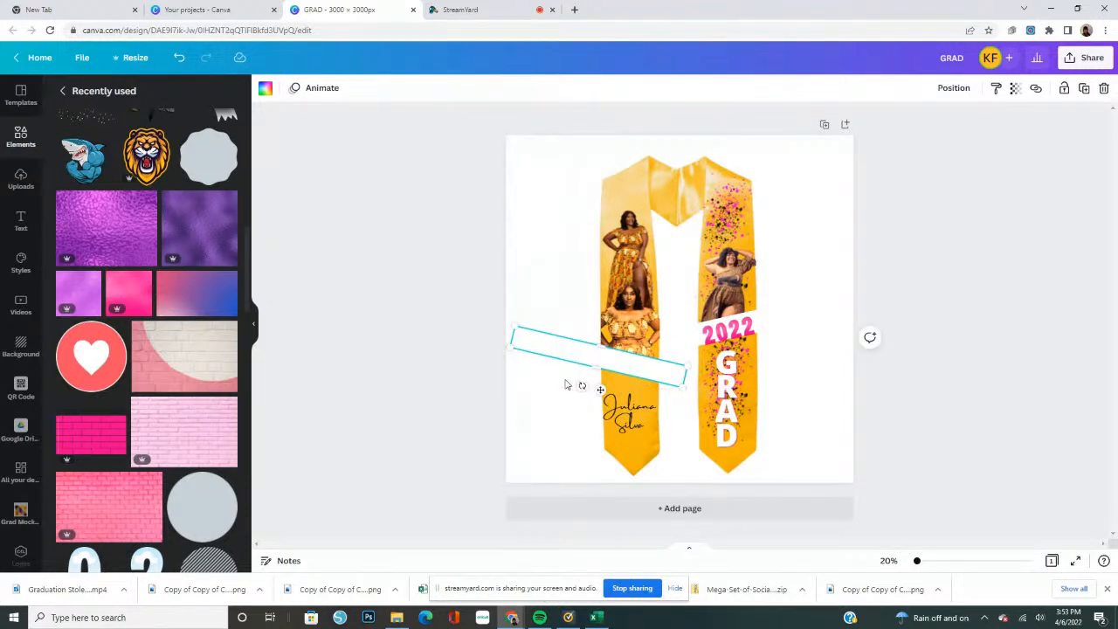
{"action": "left_click", "coordinate": [556, 314]}
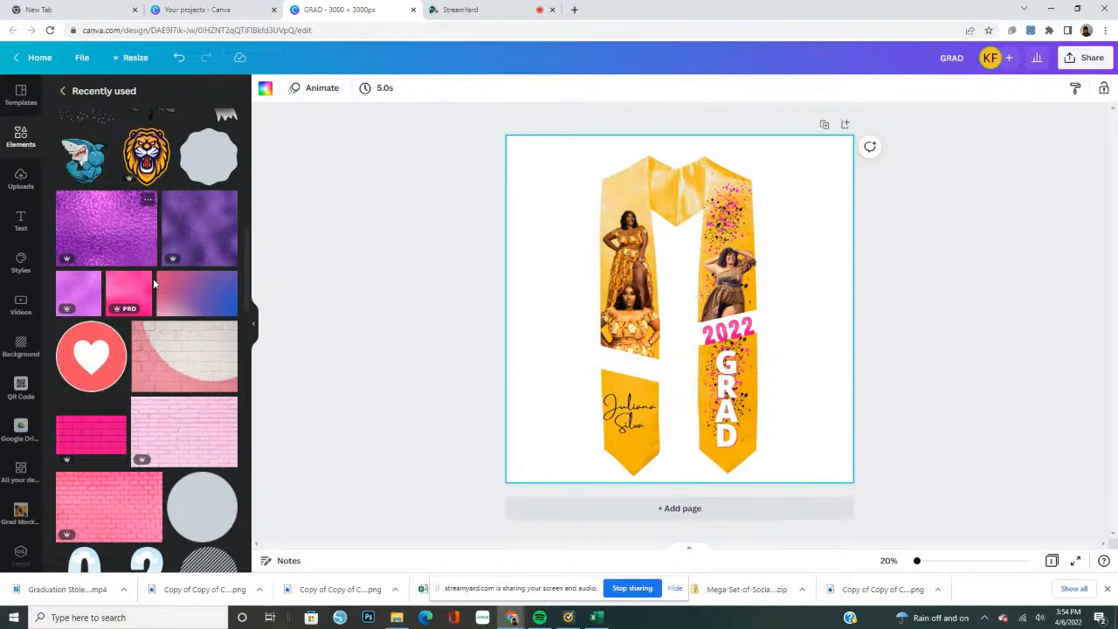
Add the recently used line-art big-cat head graphic, shrink it and place it below the name at the stole's pointed tip
{"action": "scroll", "coordinate": [153, 278], "scroll_direction": "down", "scroll_amount": 4}
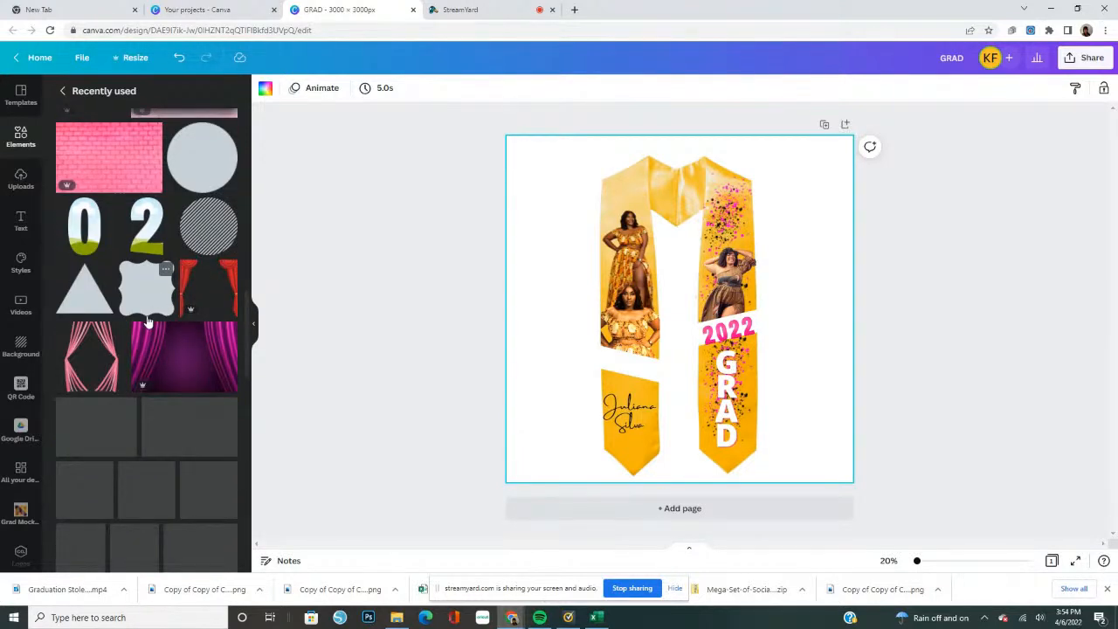
{"action": "scroll", "coordinate": [125, 549], "scroll_direction": "down", "scroll_amount": 4}
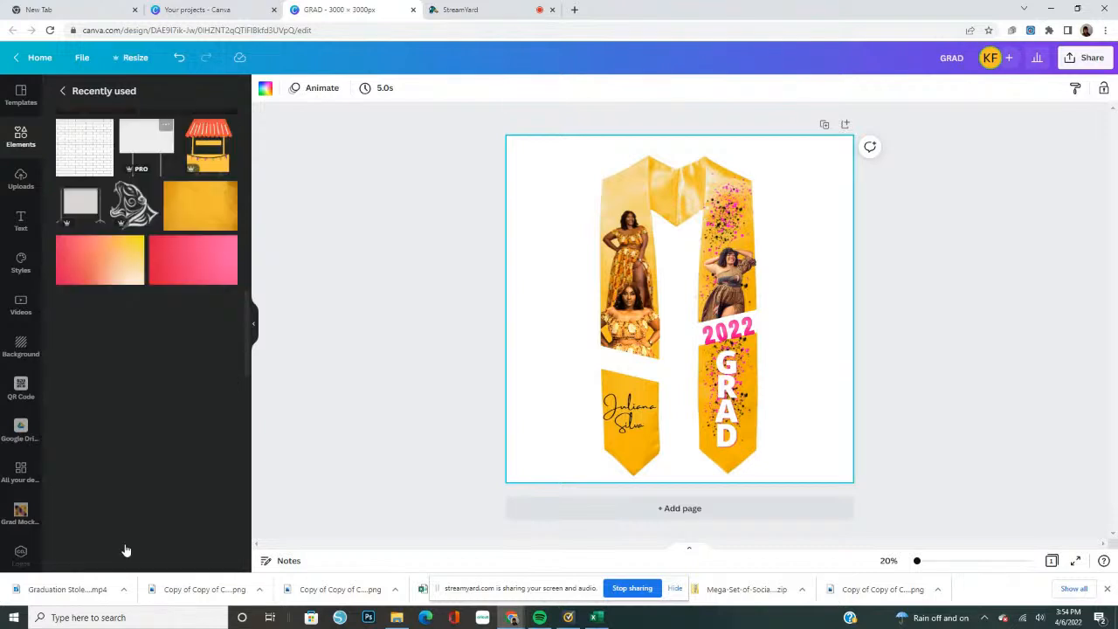
{"action": "left_click", "coordinate": [137, 203]}
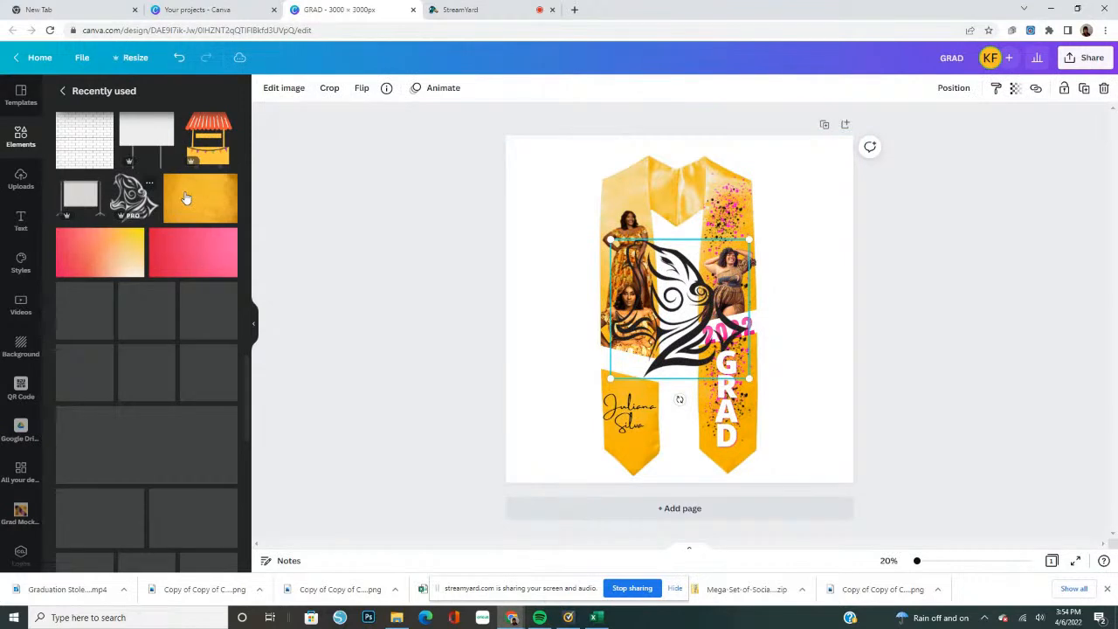
{"action": "left_click_drag", "start_coordinate": [754, 245], "coordinate": [630, 451]}
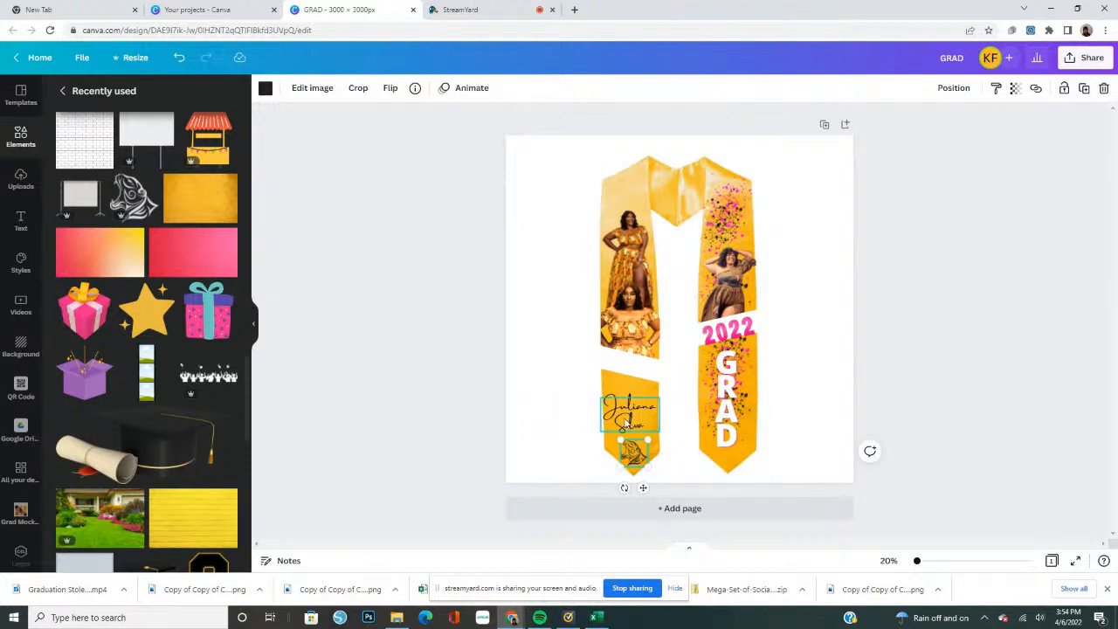
Shrink the name text to font size 76.7 and center it on the stole strip above the big-cat graphic
{"action": "left_click_drag", "start_coordinate": [629, 421], "coordinate": [631, 416]}
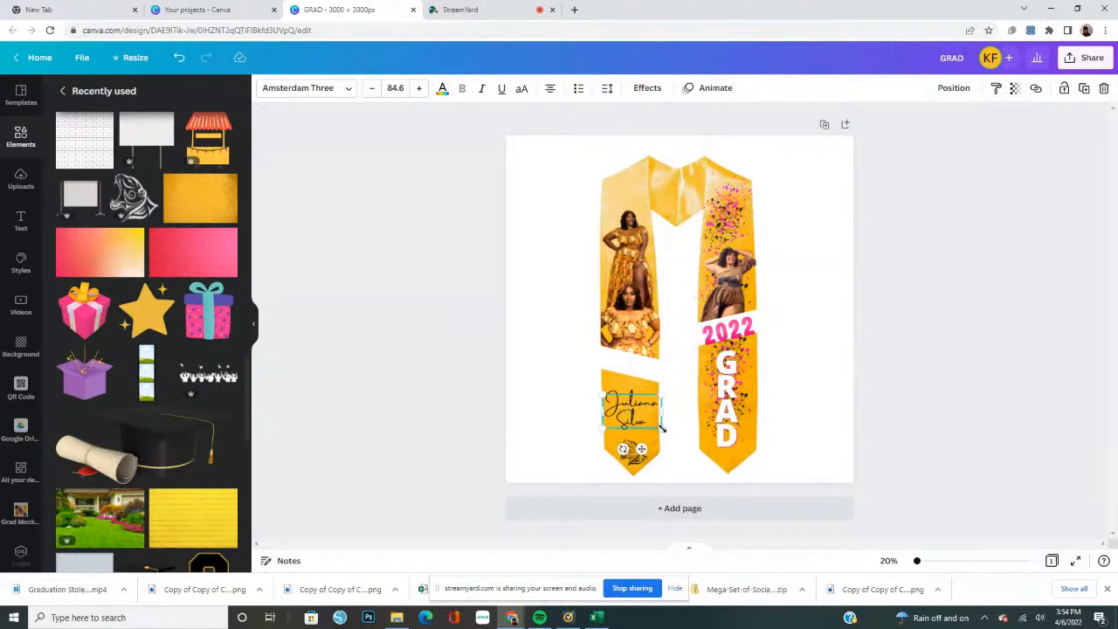
{"action": "left_click_drag", "start_coordinate": [661, 429], "coordinate": [634, 406]}
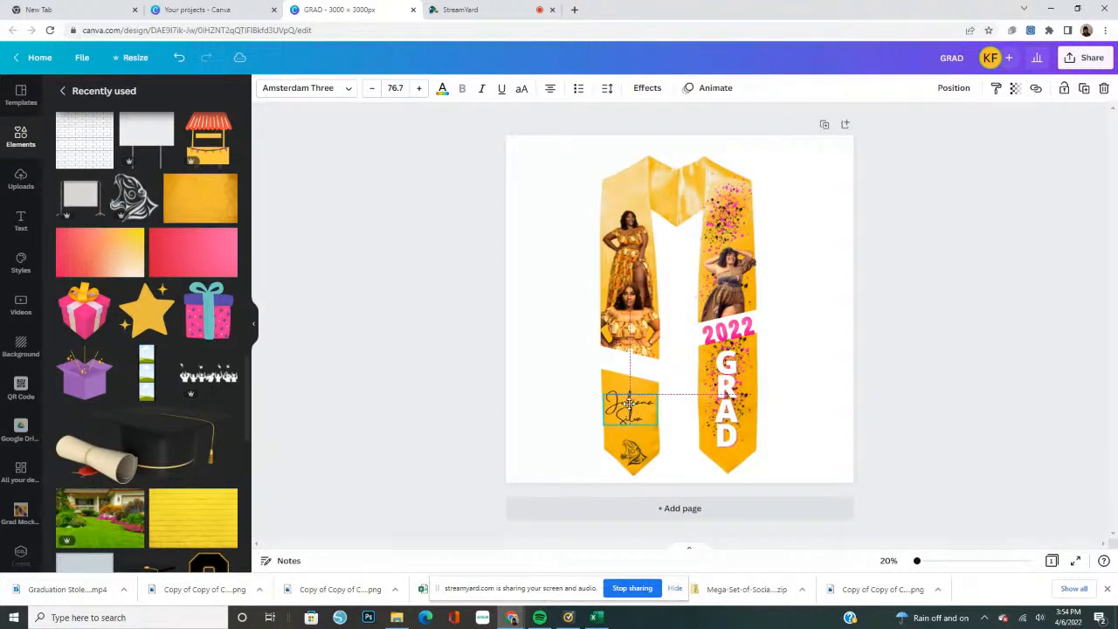
{"action": "left_click", "coordinate": [944, 395]}
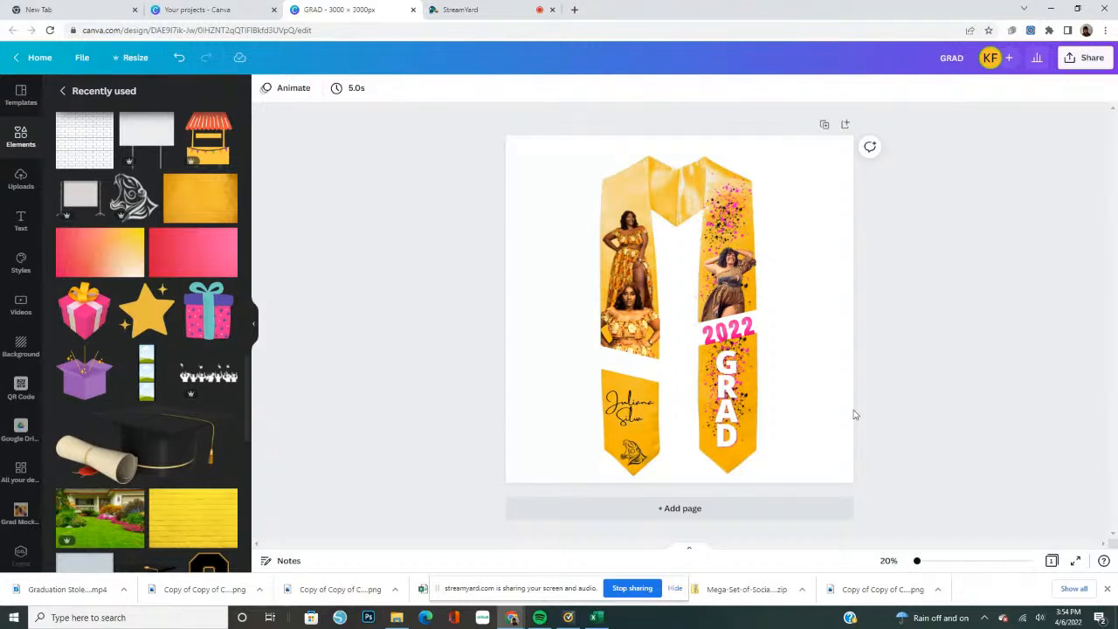
Try the Blanks Pro palette's pink on the big-cat graphic and set its color to the palette's black
{"action": "left_click", "coordinate": [21, 137]}
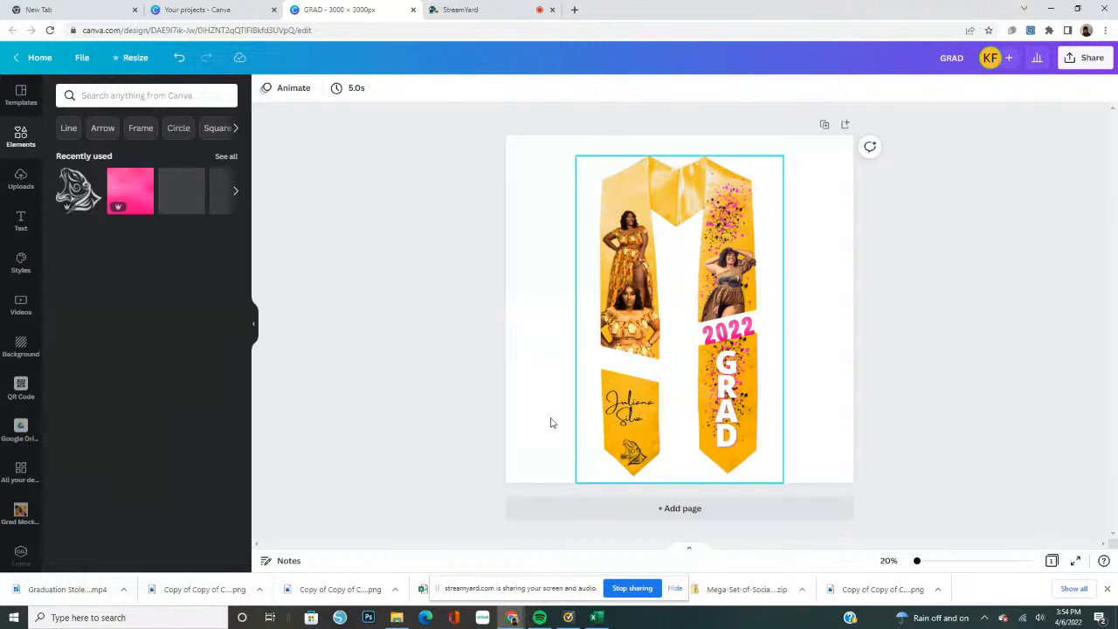
{"action": "left_click", "coordinate": [636, 457]}
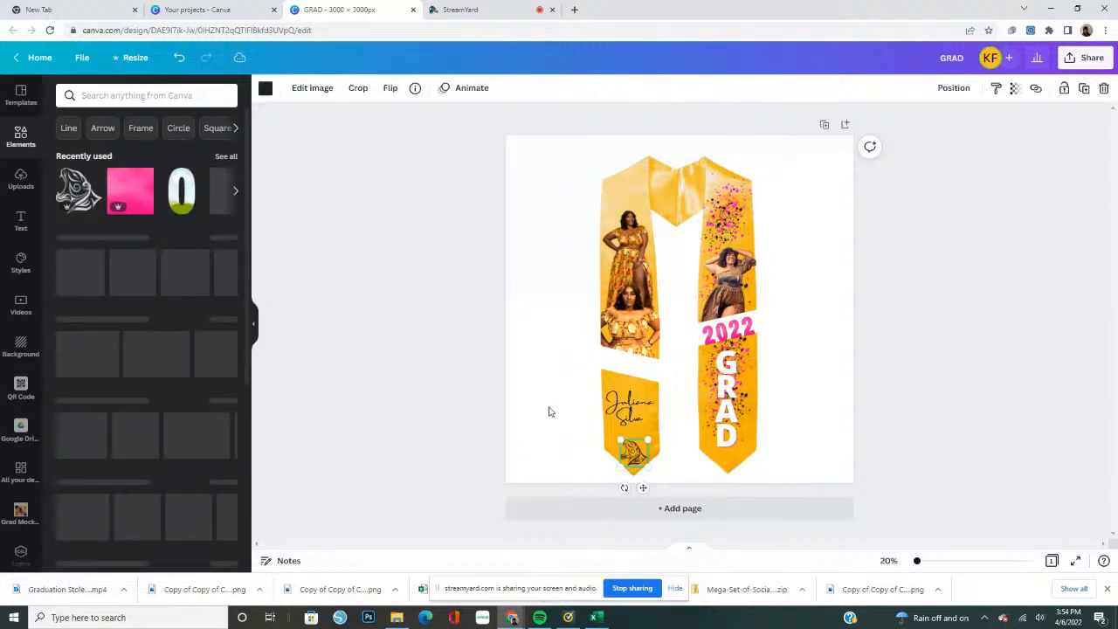
{"action": "left_click", "coordinate": [265, 89]}
{"action": "left_click", "coordinate": [130, 148]}
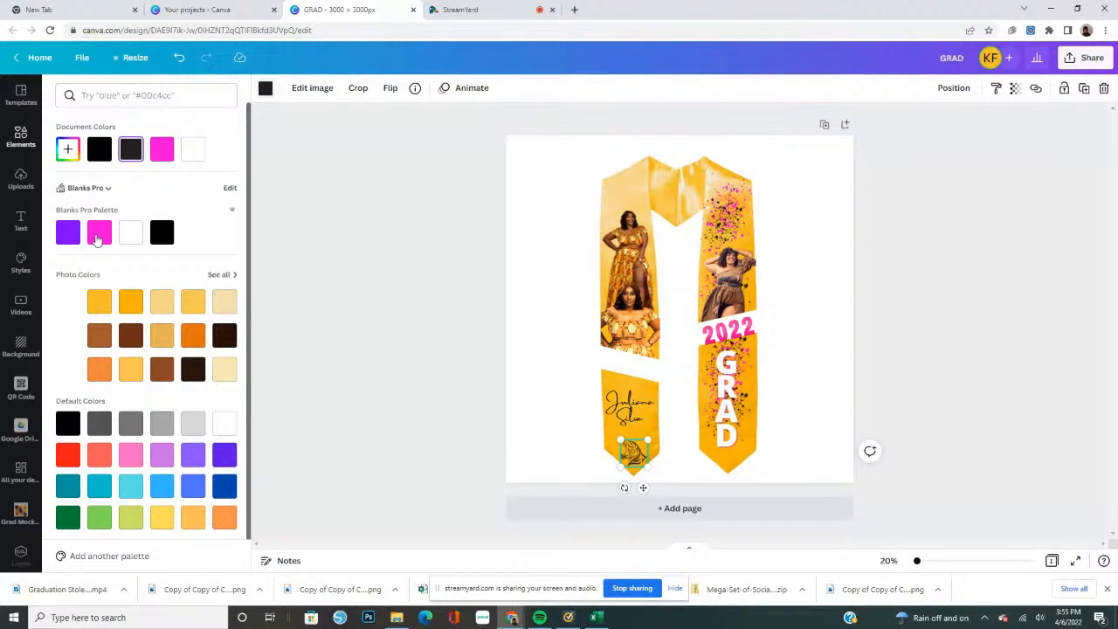
{"action": "left_click", "coordinate": [98, 237]}
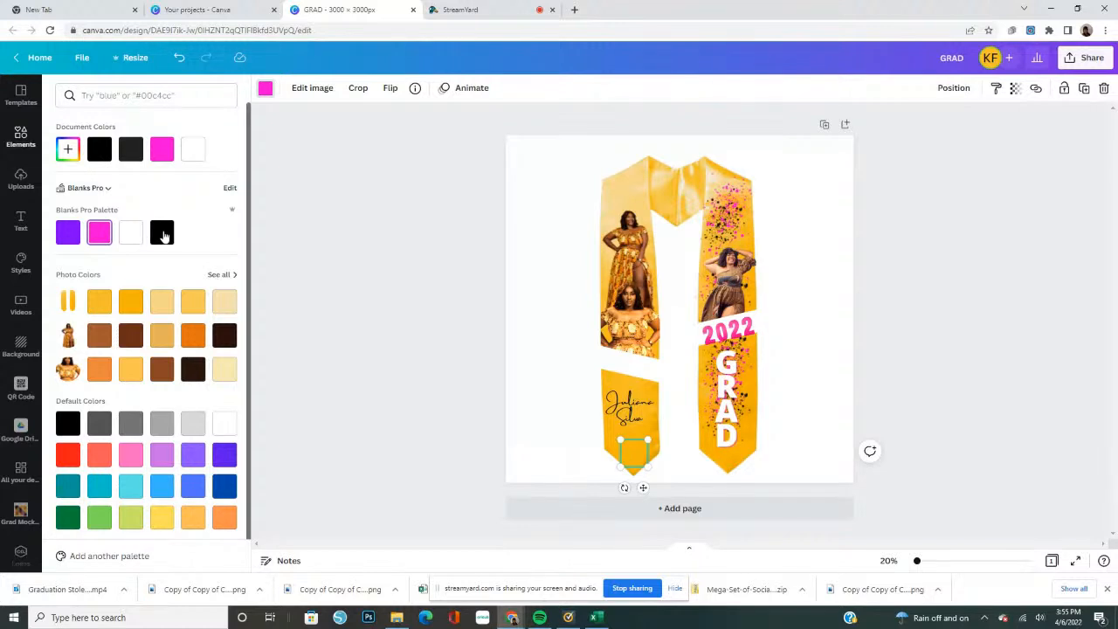
{"action": "left_click", "coordinate": [162, 234]}
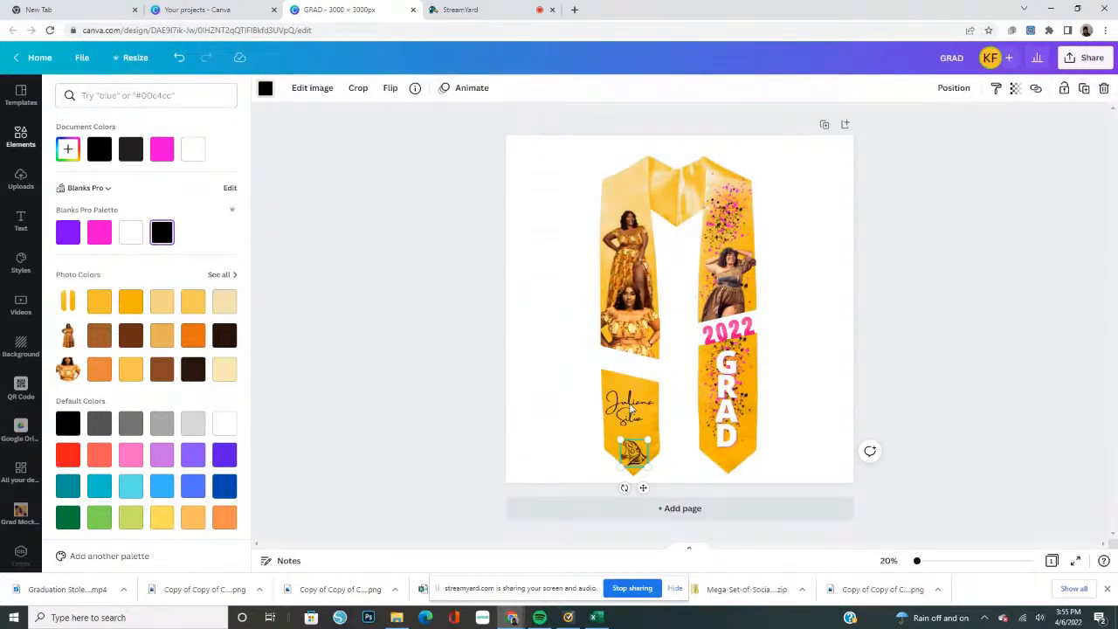
Move the name up to sit centered on the gold area just below the white slanted bar
{"action": "left_click_drag", "start_coordinate": [629, 402], "coordinate": [629, 377]}
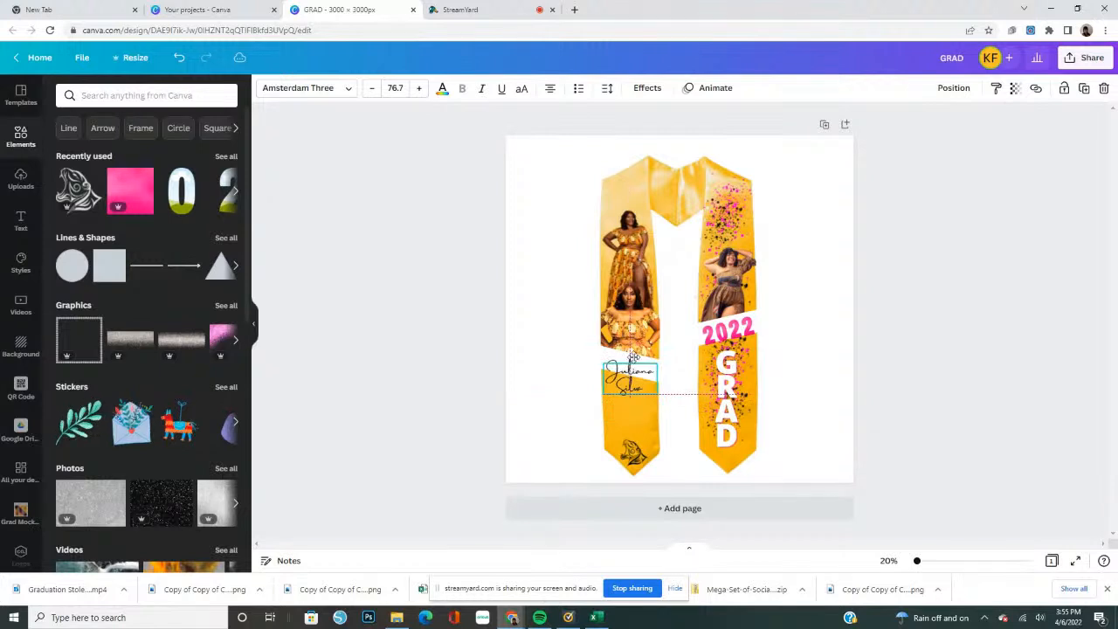
{"action": "left_click_drag", "start_coordinate": [634, 354], "coordinate": [626, 402]}
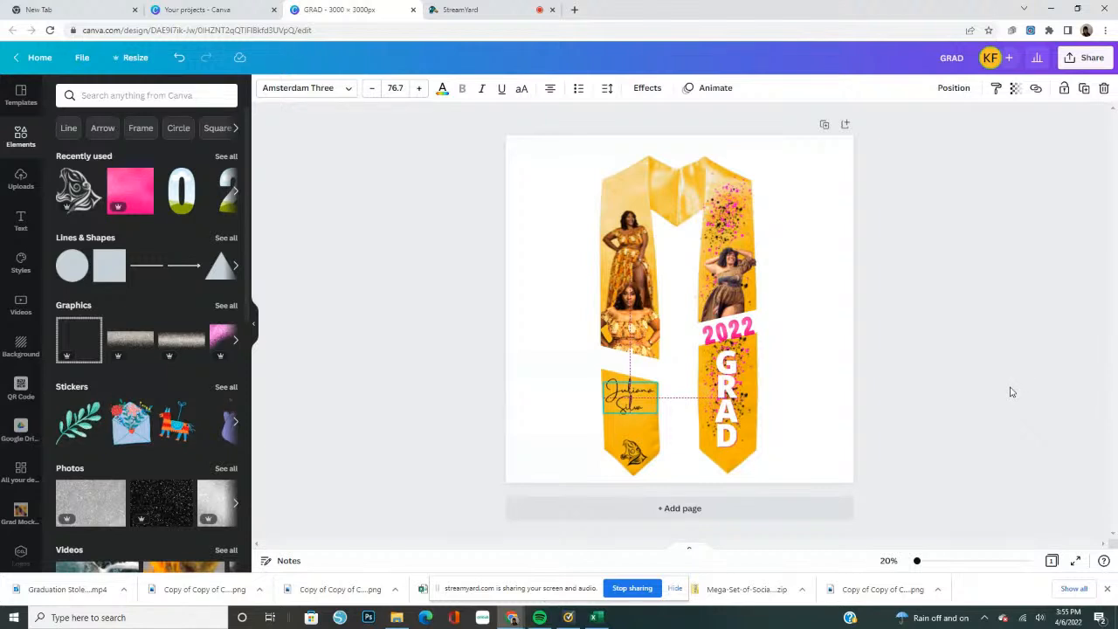
{"action": "left_click", "coordinate": [860, 330]}
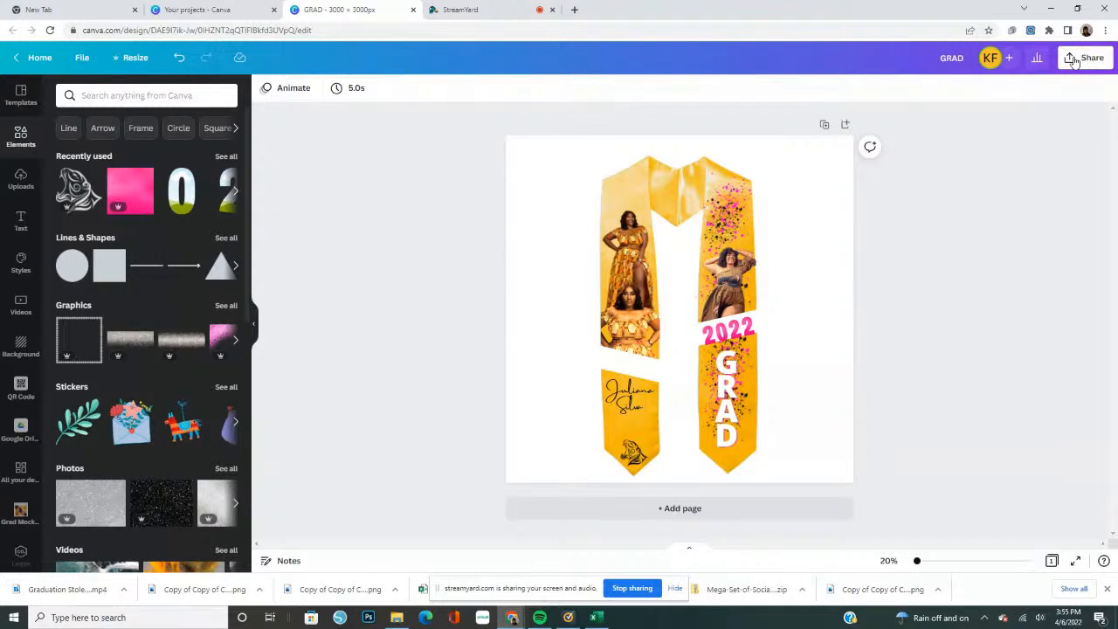
Download the finished GRAD design as a PNG file
{"action": "left_click", "coordinate": [1074, 61]}
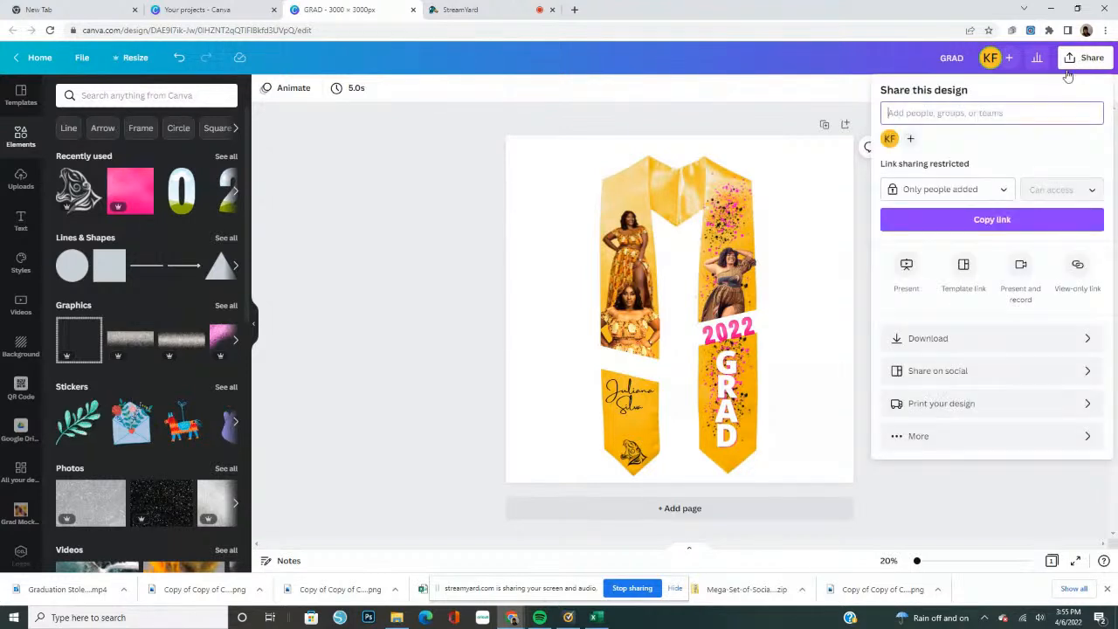
{"action": "left_click", "coordinate": [928, 340]}
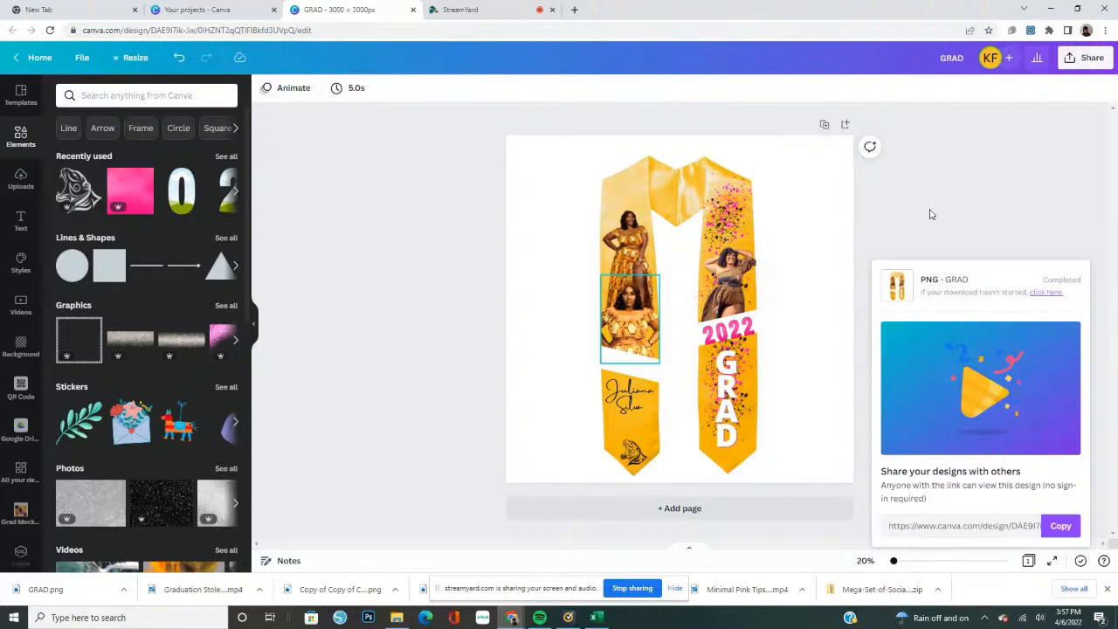
{"action": "left_click", "coordinate": [770, 239]}
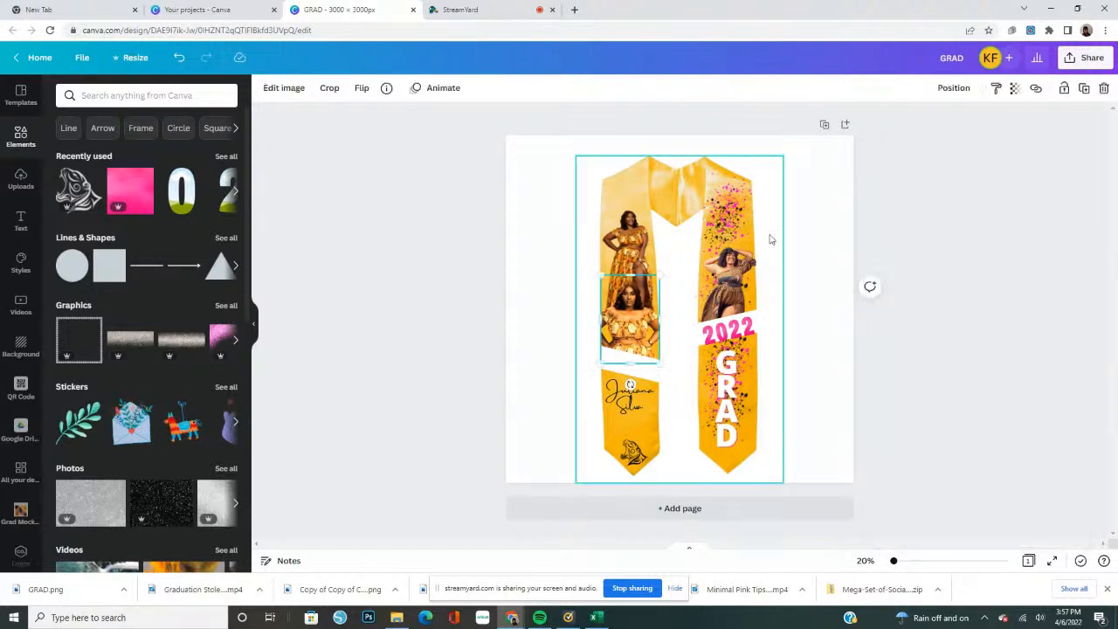